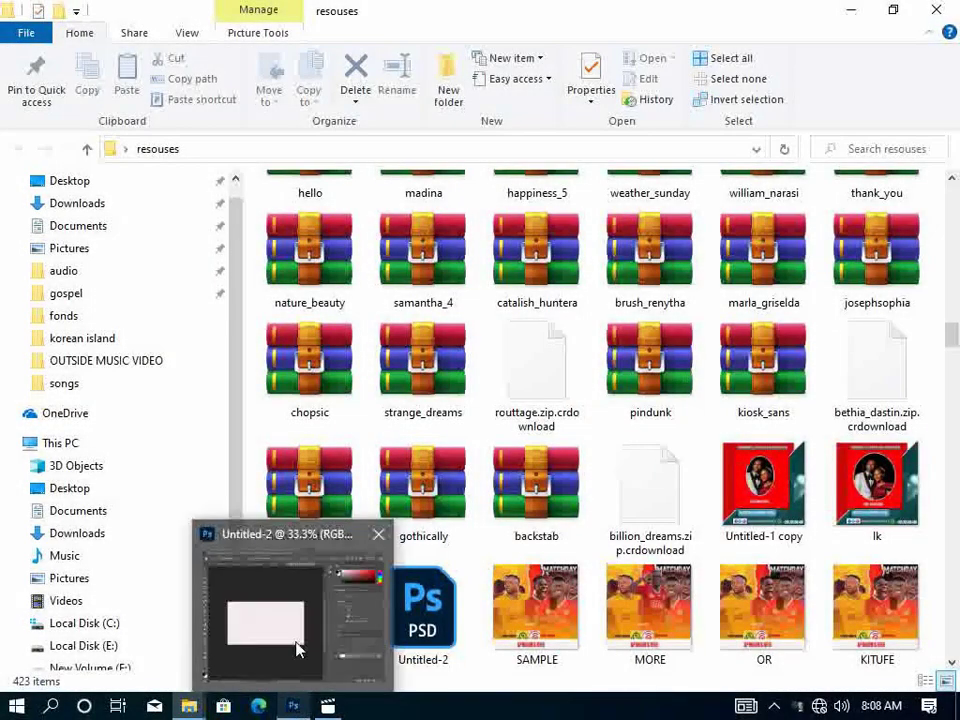
Bring the blank 1280×720 Photoshop document Untitled-2 in front of File Explorer.
left_click(298, 645)
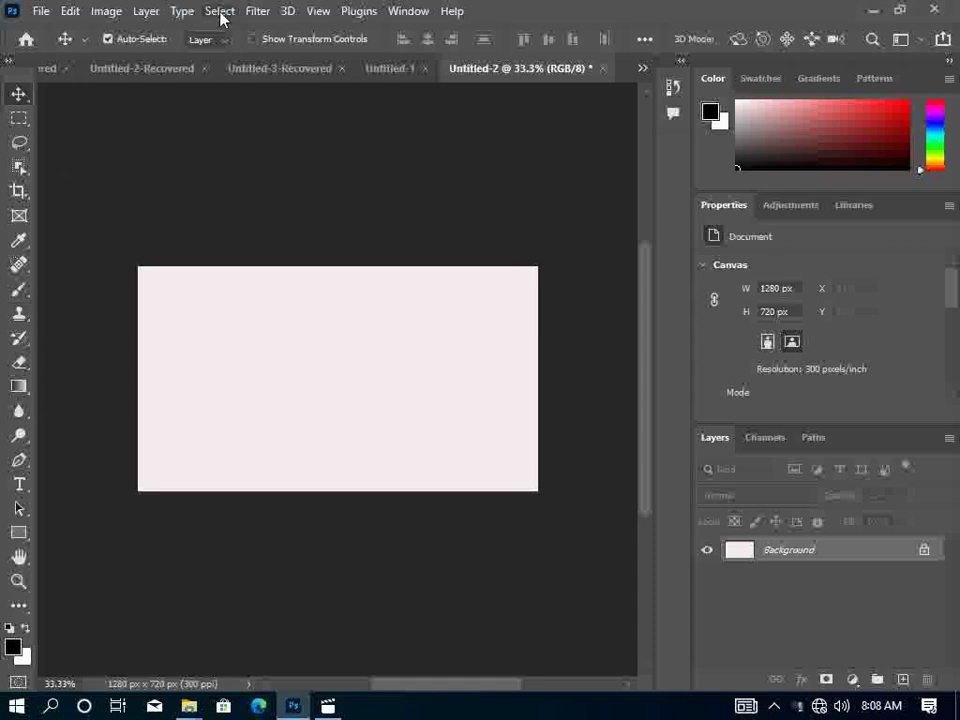
Create a gradient fill layer named Gradient Fill 1, set to Linear at 90°.
left_click(146, 11)
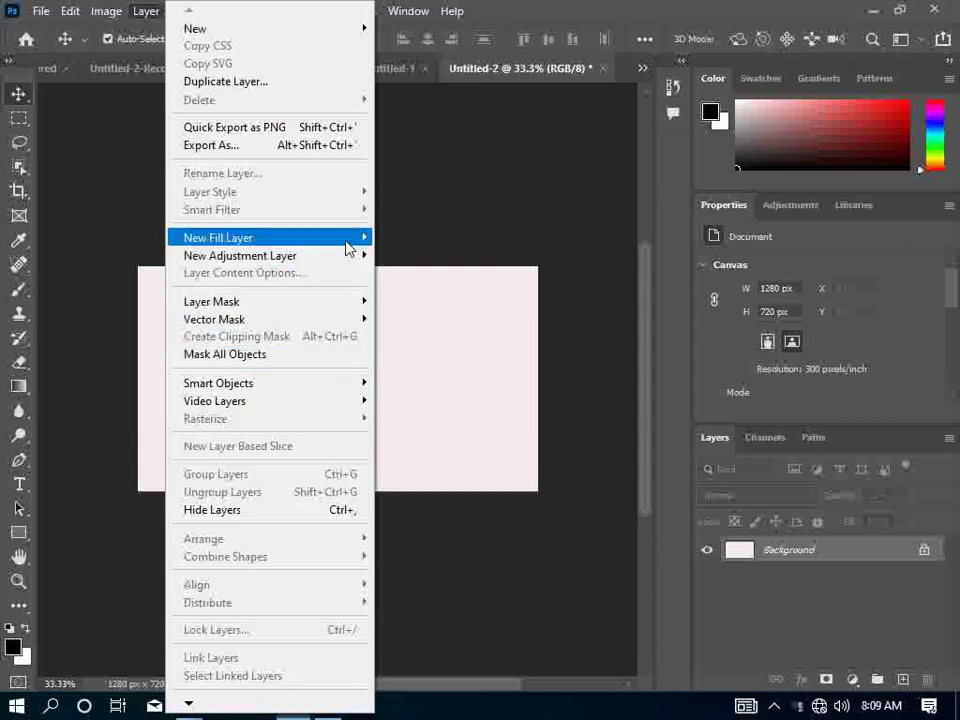
mouse_move(218, 238)
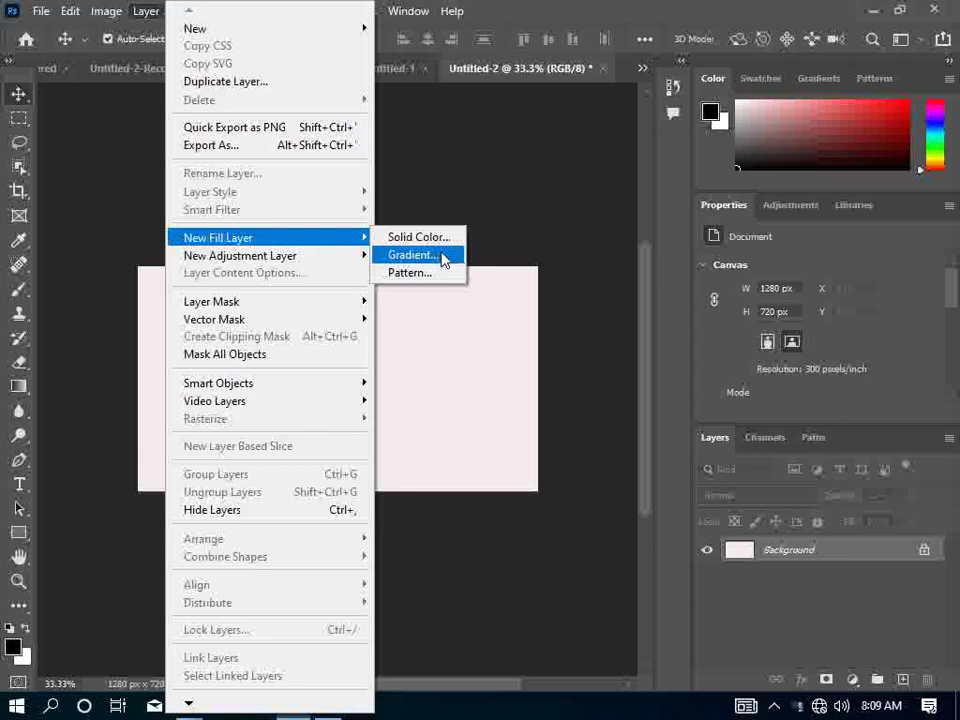
left_click(444, 256)
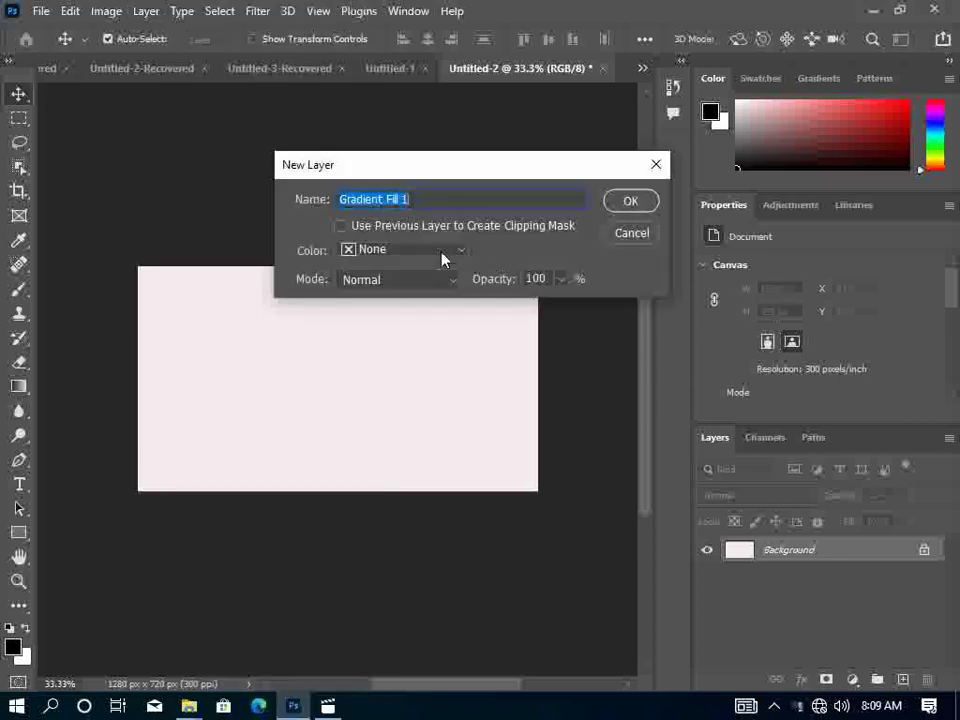
left_click(628, 203)
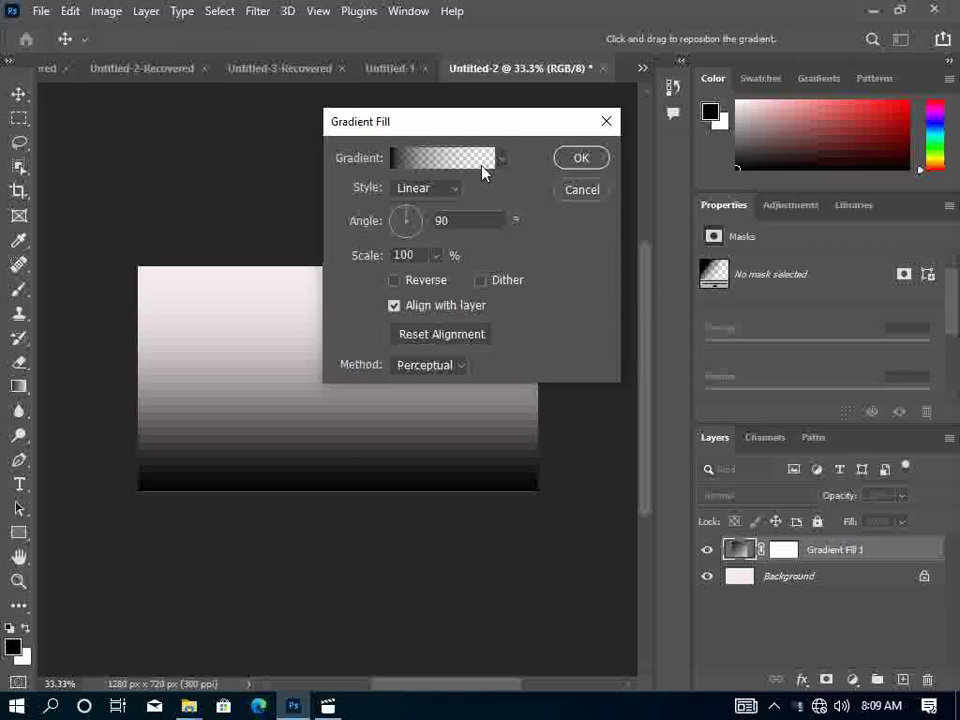
Set the gradient's starting stop to bright red fc0000, giving a red-to-transparent fill.
left_click(465, 165)
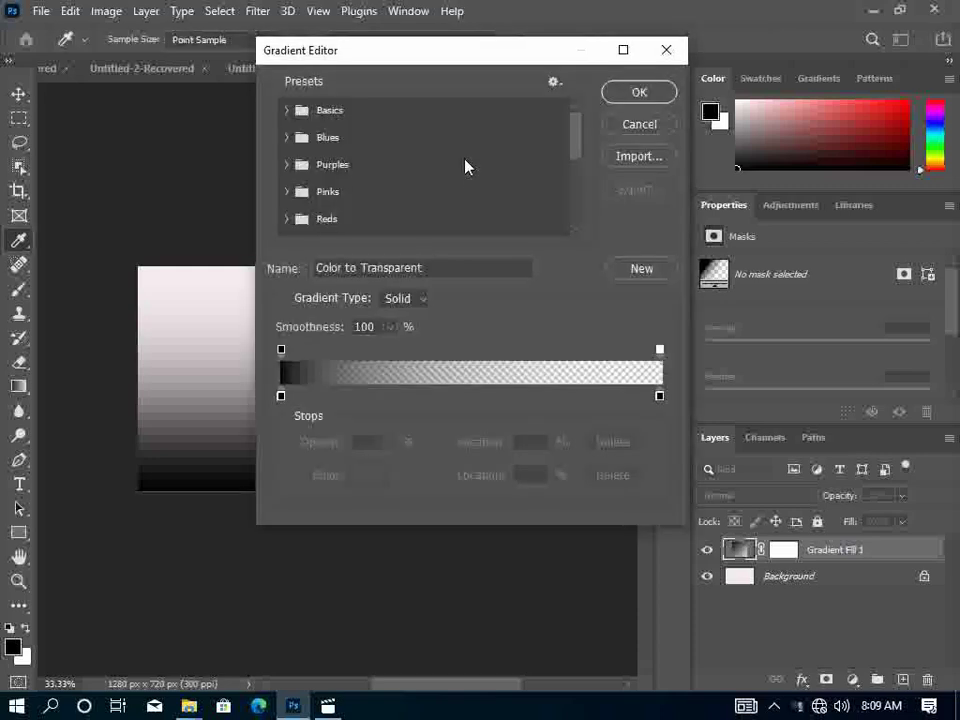
left_click(283, 396)
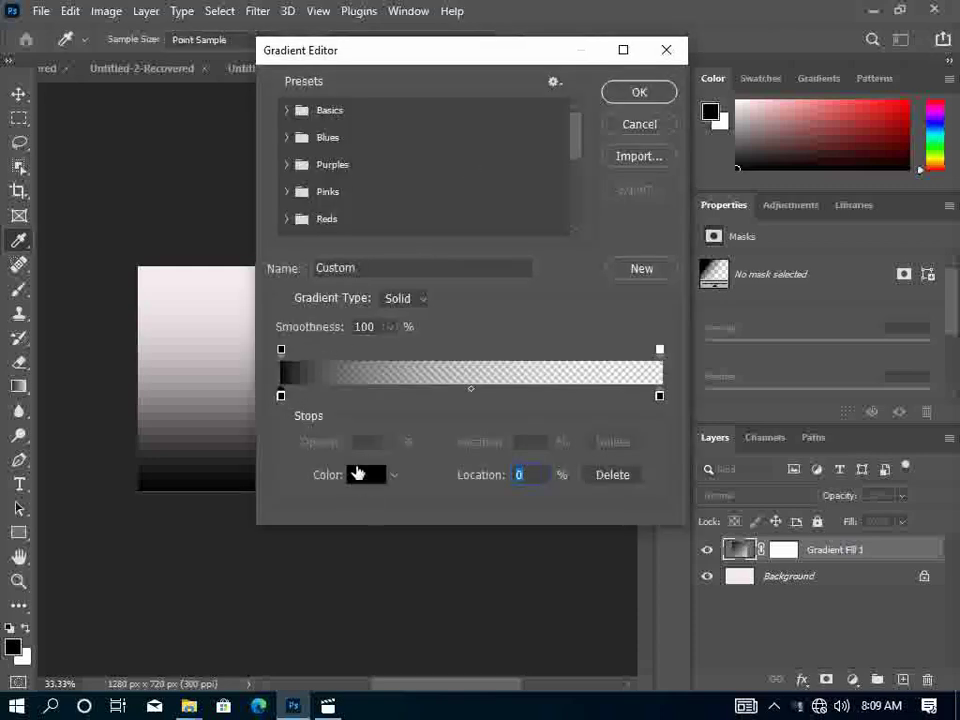
left_click(364, 475)
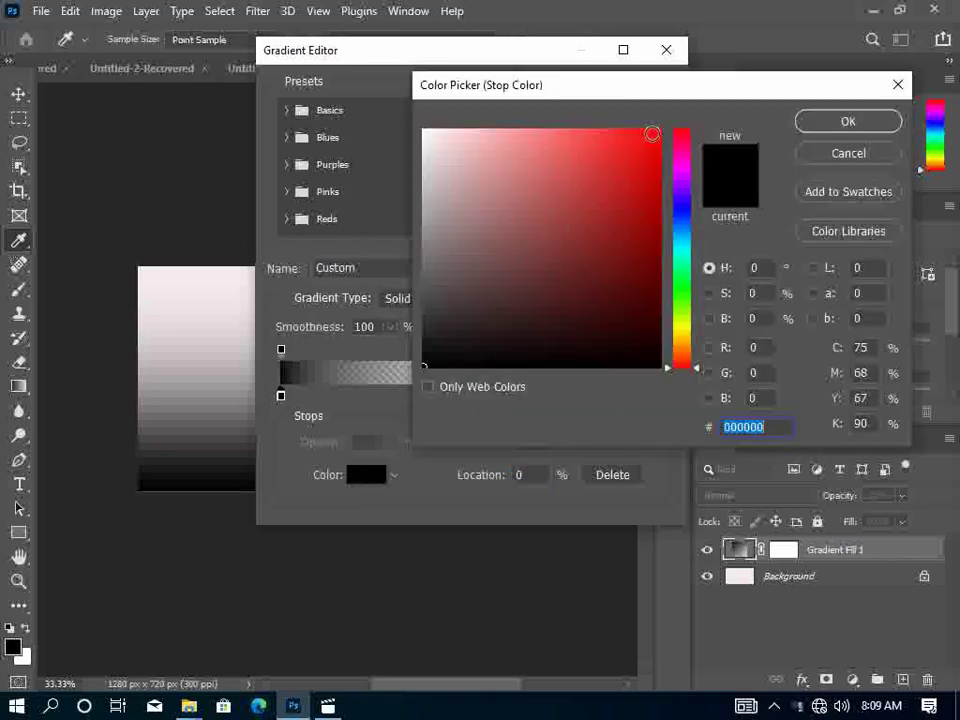
left_click(657, 131)
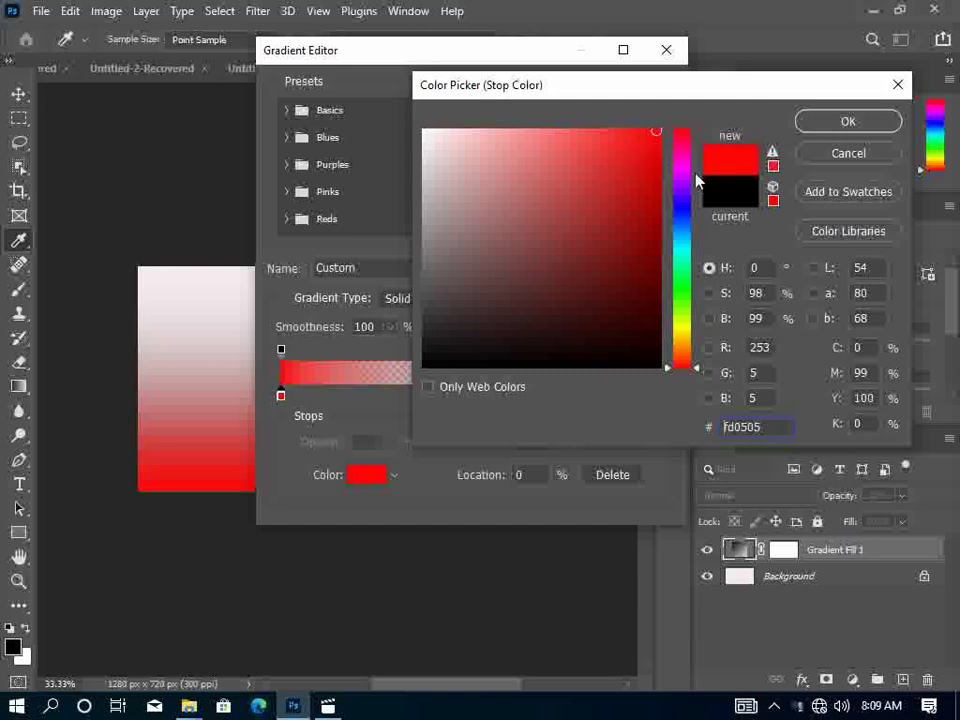
left_click(682, 168)
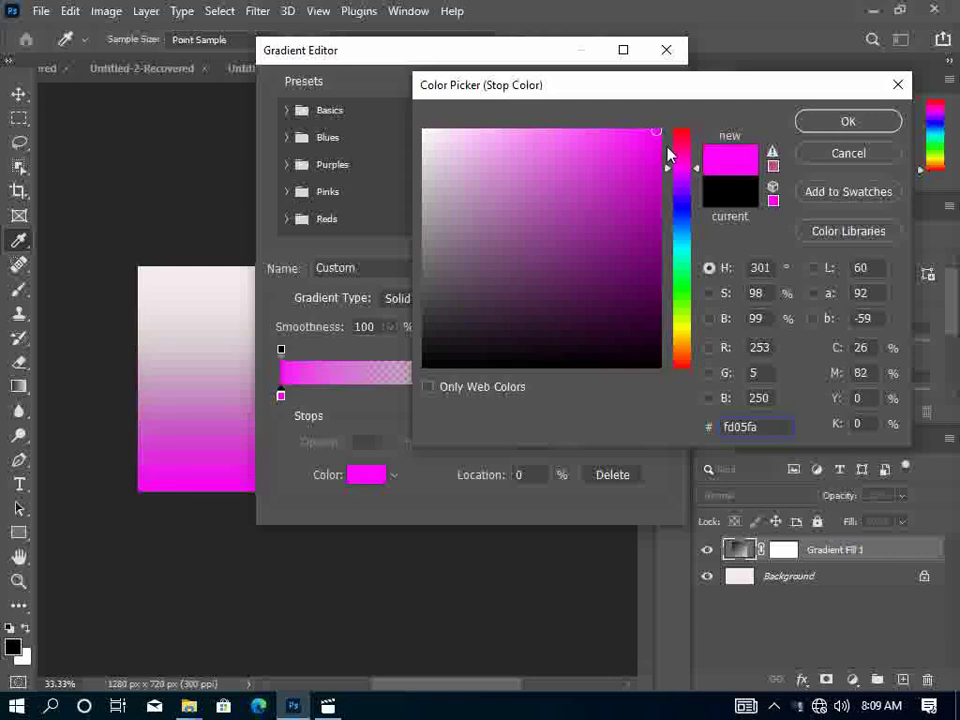
left_click(658, 131)
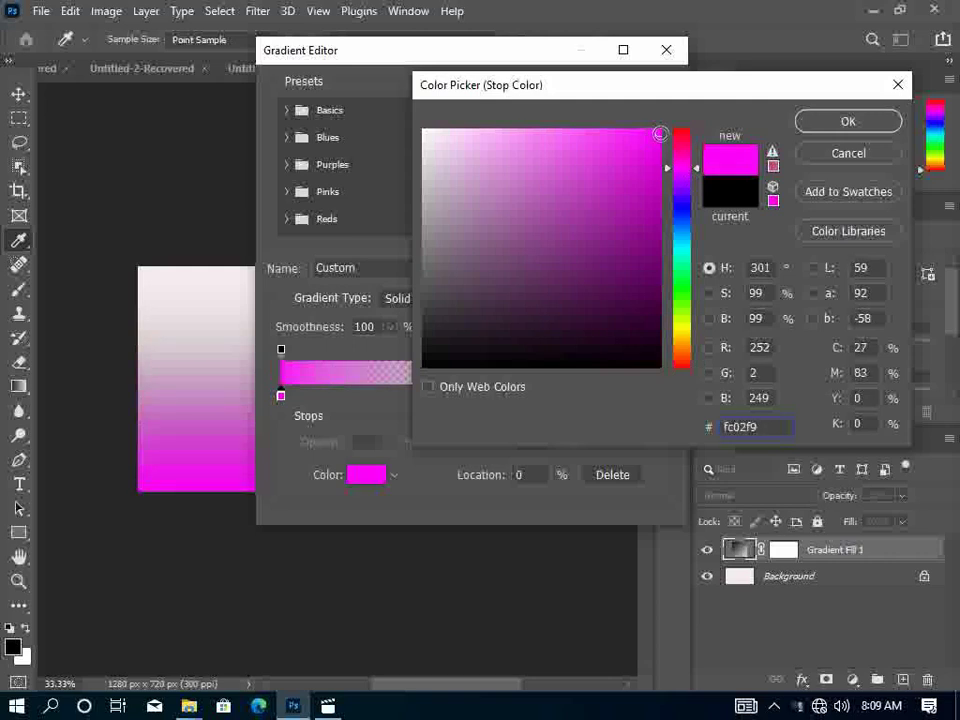
left_click(679, 135)
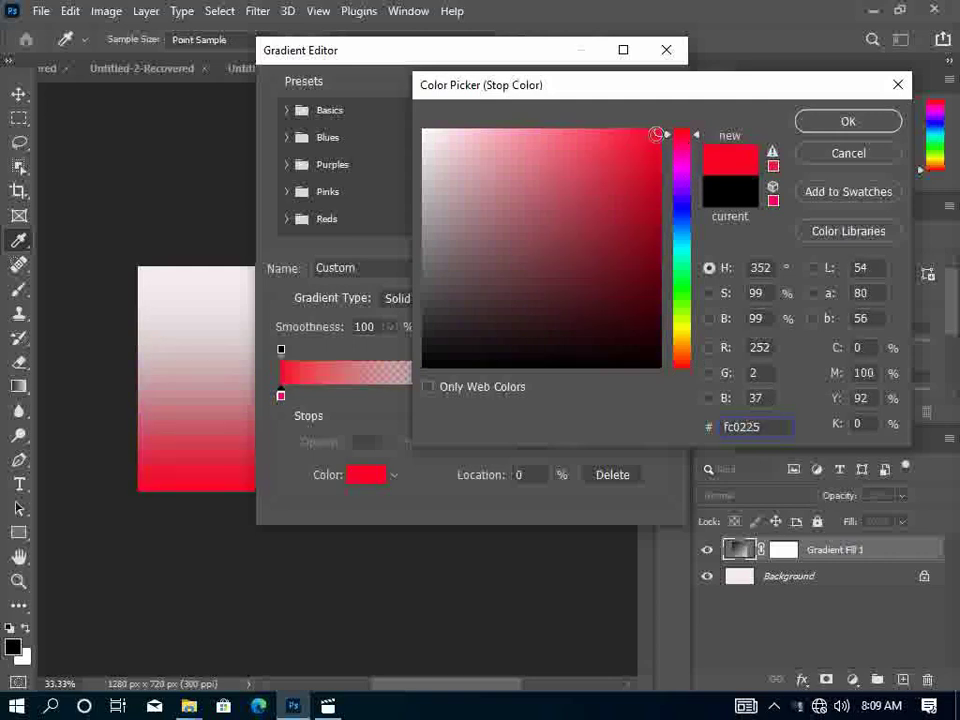
left_click_drag(684, 138, 682, 133)
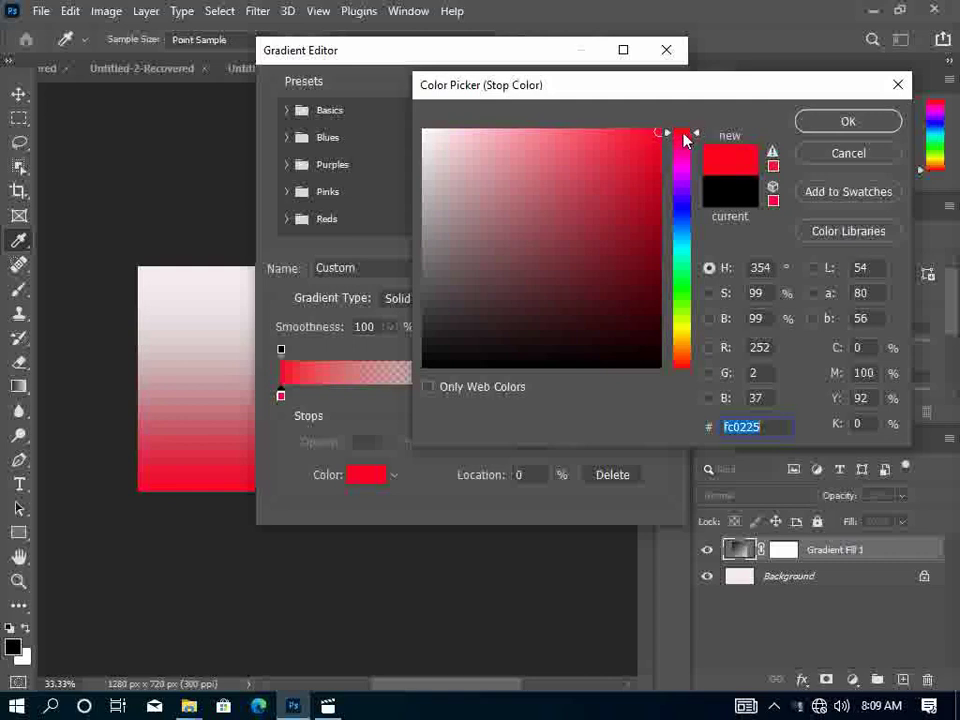
left_click(655, 200)
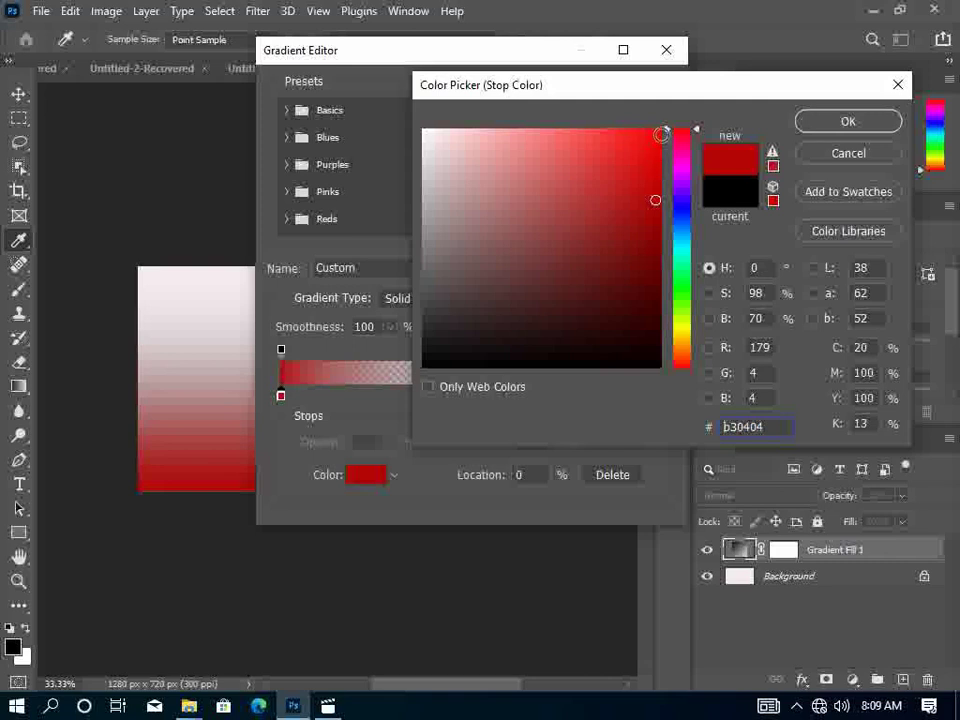
left_click(662, 131)
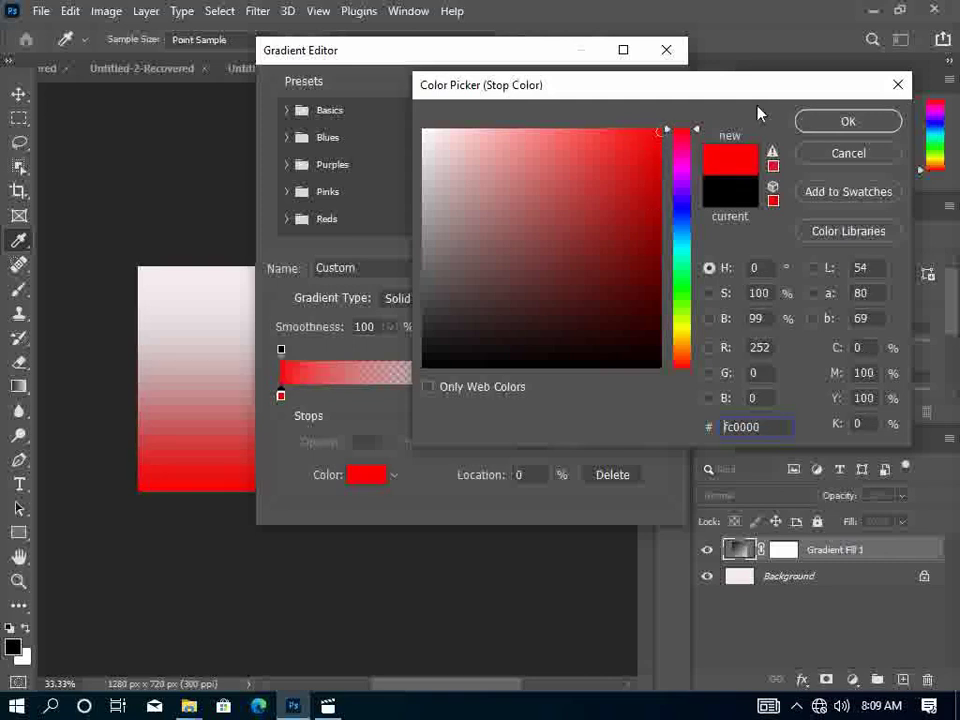
left_click(828, 123)
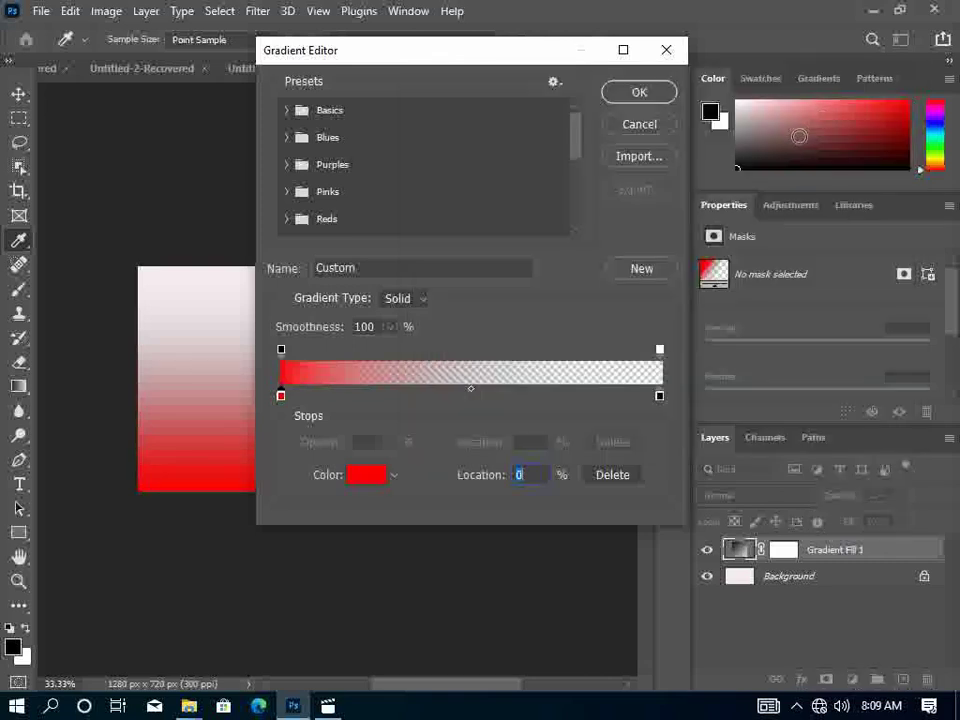
left_click(631, 100)
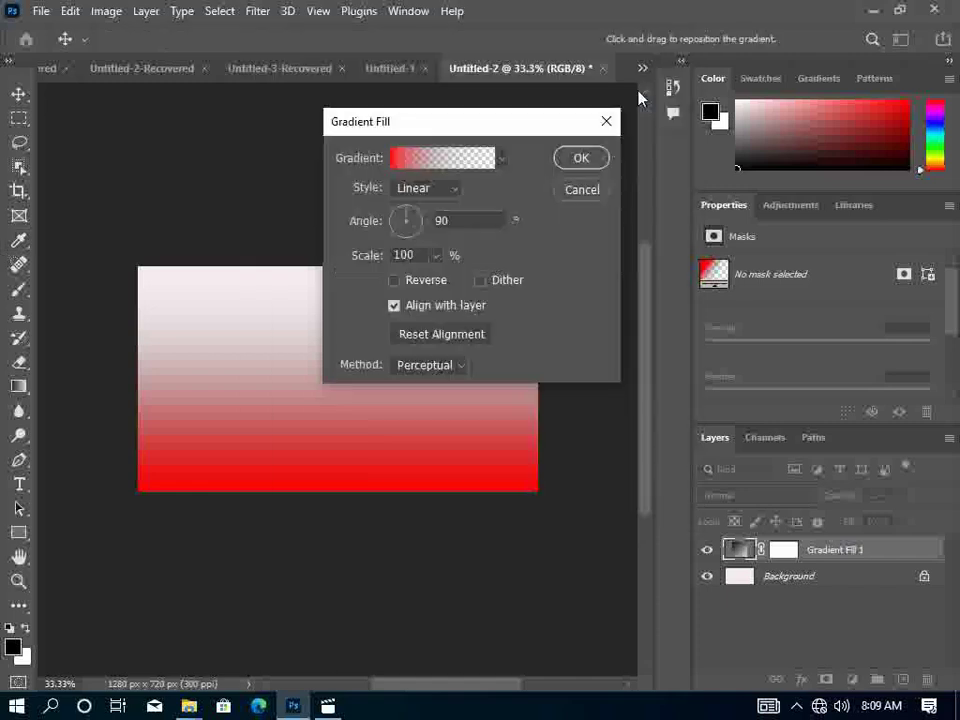
left_click(584, 160)
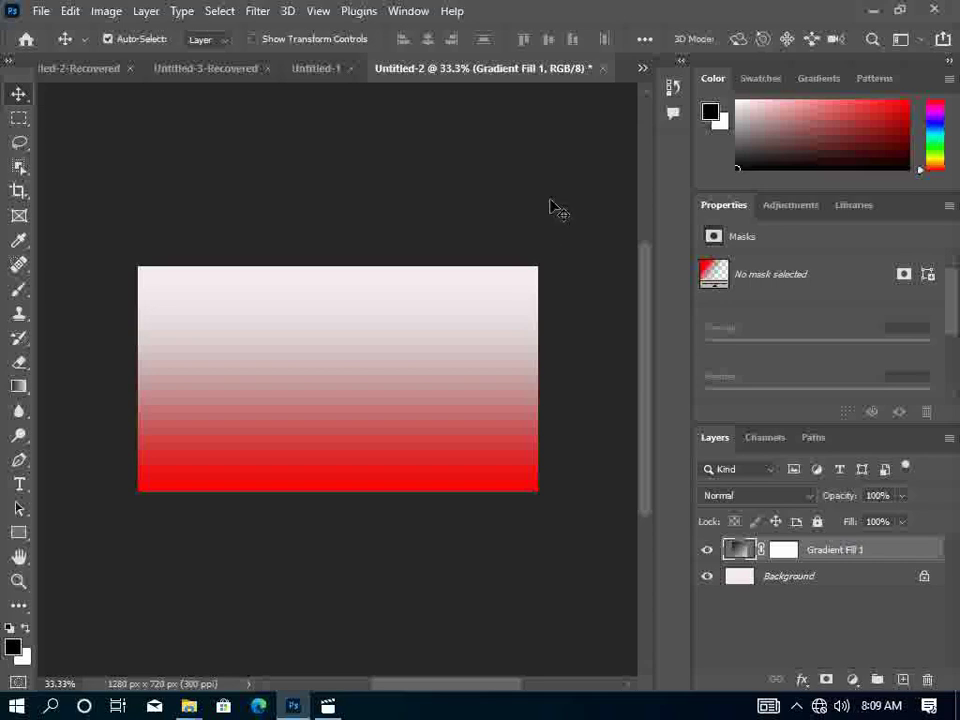
Switch to File Explorer and scroll the resouses folder to find the pmiw630ydpe crowd photo.
left_click(873, 11)
scroll(500, 505, "down", 5)
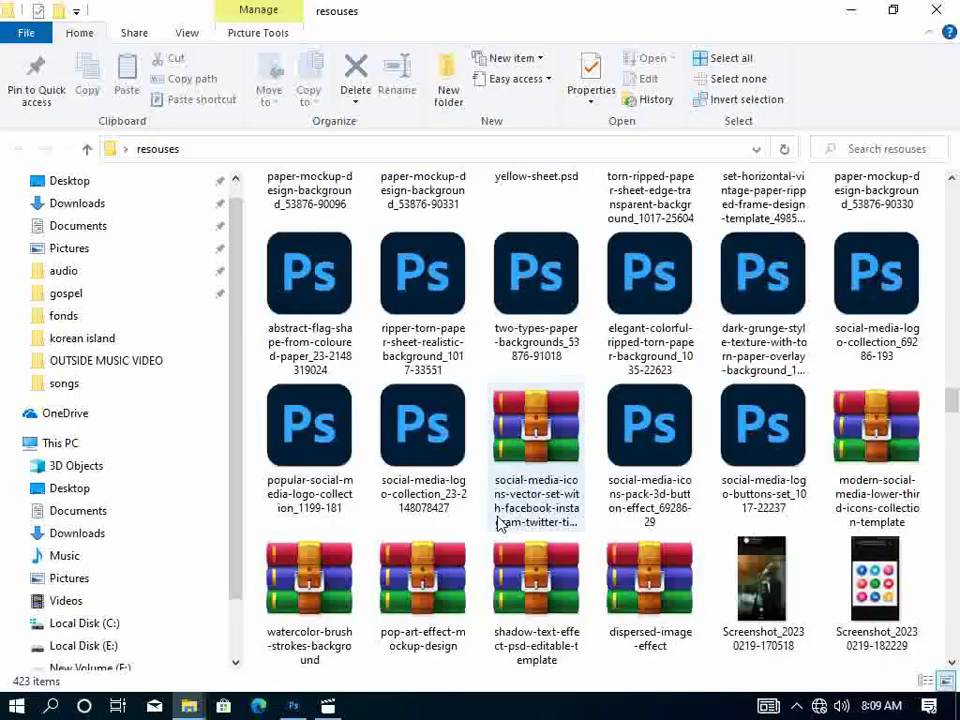
scroll(495, 518, "down", 5)
scroll(491, 516, "down", 5)
scroll(490, 515, "down", 5)
scroll(490, 515, "down", 5)
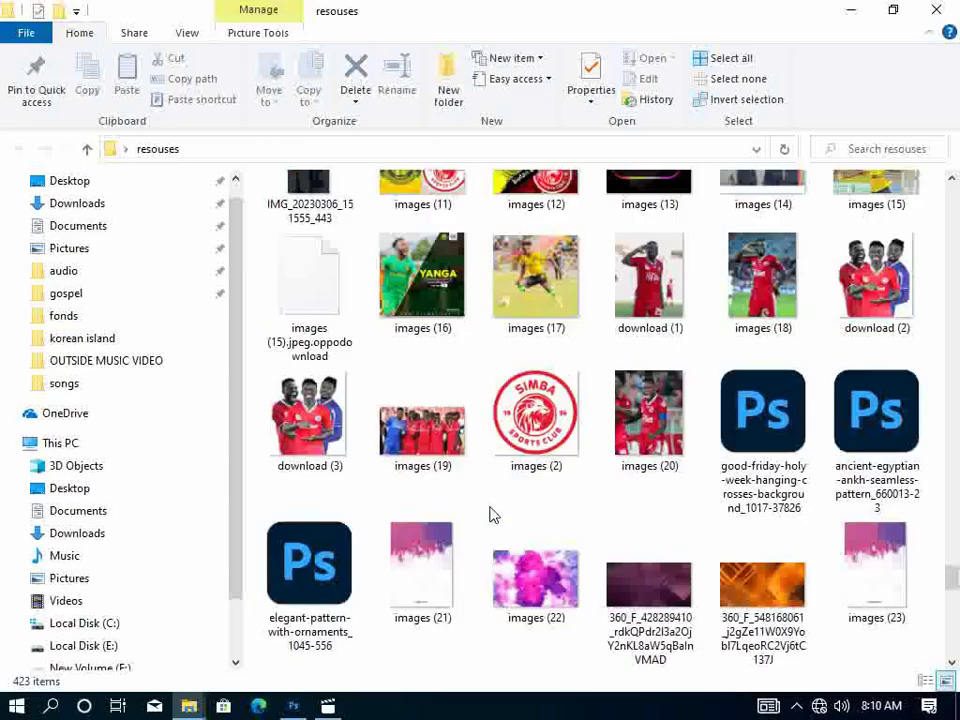
scroll(490, 515, "down", 3)
scroll(493, 504, "down", 5)
scroll(493, 499, "up", 5)
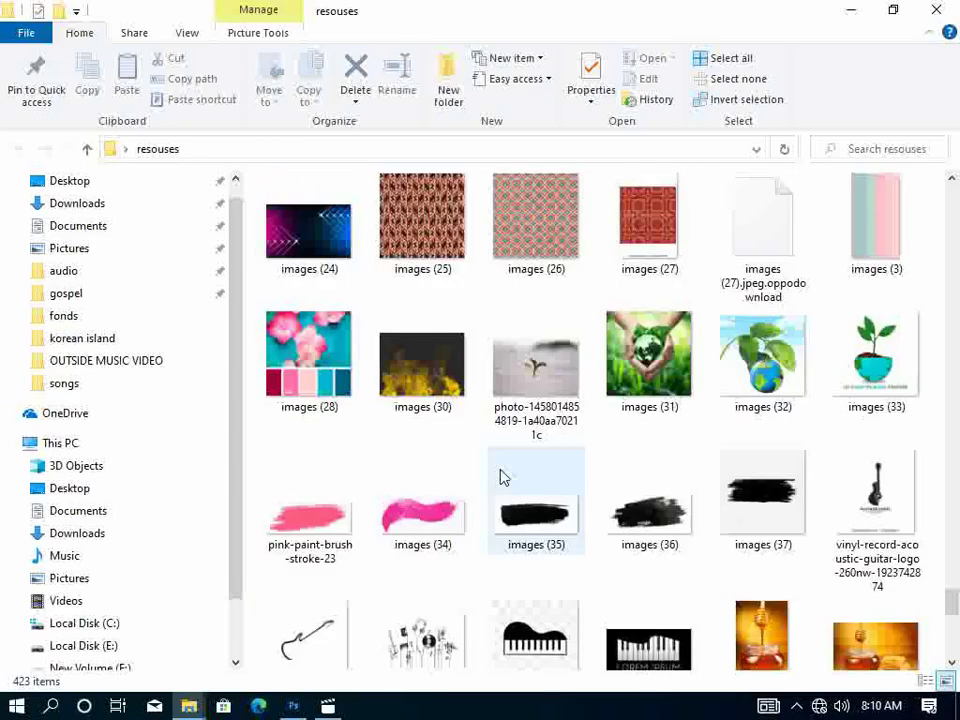
scroll(501, 476, "up", 5)
scroll(501, 461, "up", 3)
scroll(502, 461, "down", 5)
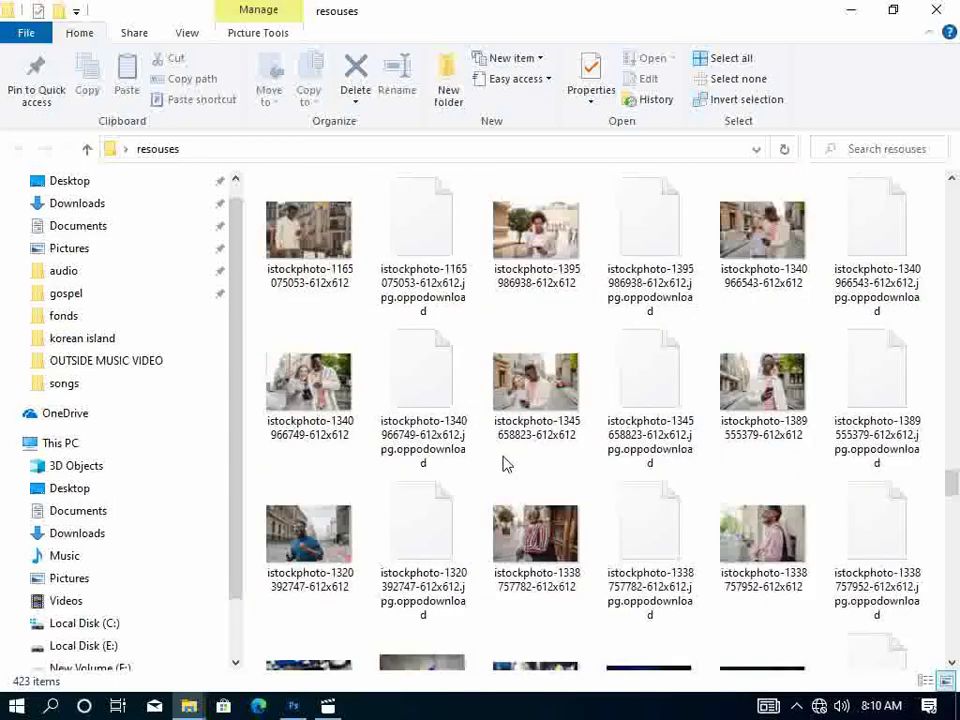
scroll(504, 462, "down", 5)
scroll(505, 463, "up", 5)
scroll(500, 462, "up", 5)
scroll(499, 462, "up", 5)
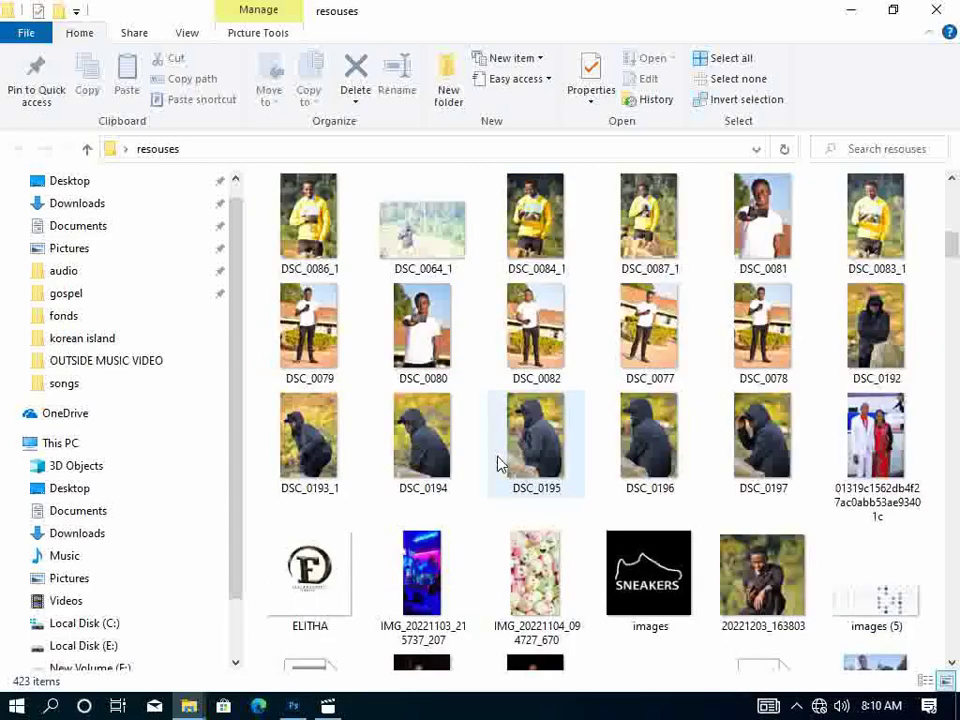
scroll(498, 463, "up", 5)
scroll(500, 464, "down", 3)
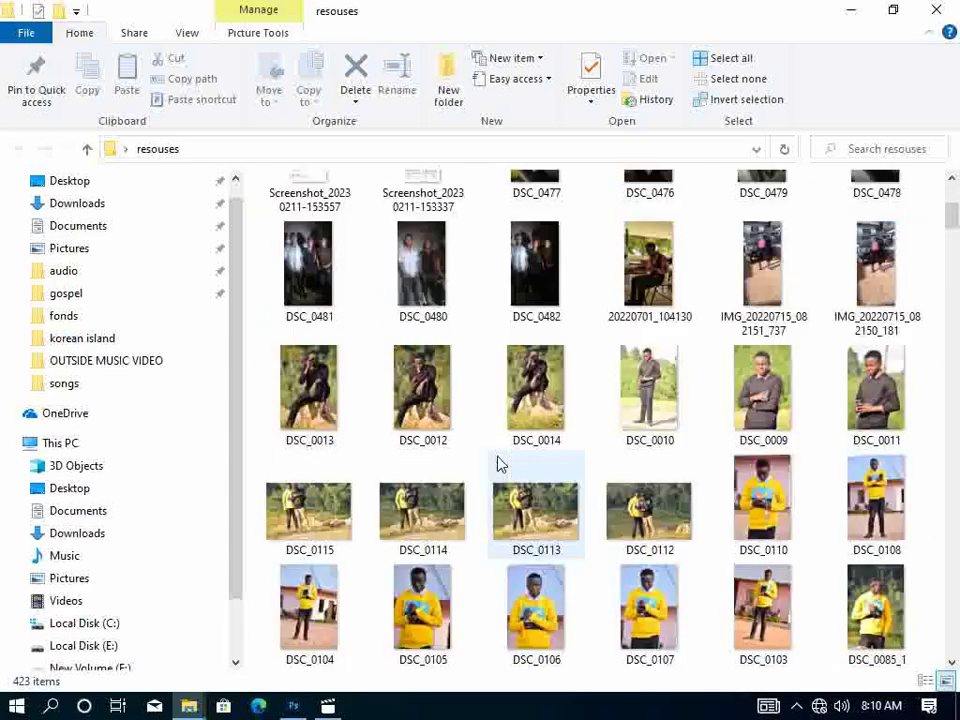
scroll(500, 464, "down", 10)
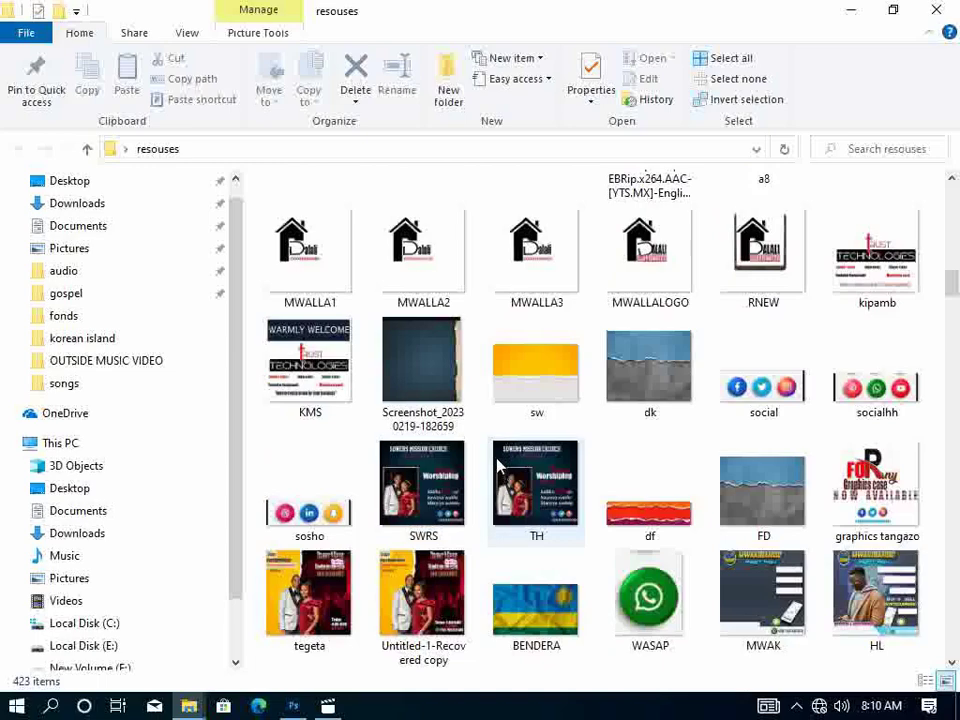
scroll(500, 463, "down", 10)
scroll(500, 466, "down", 10)
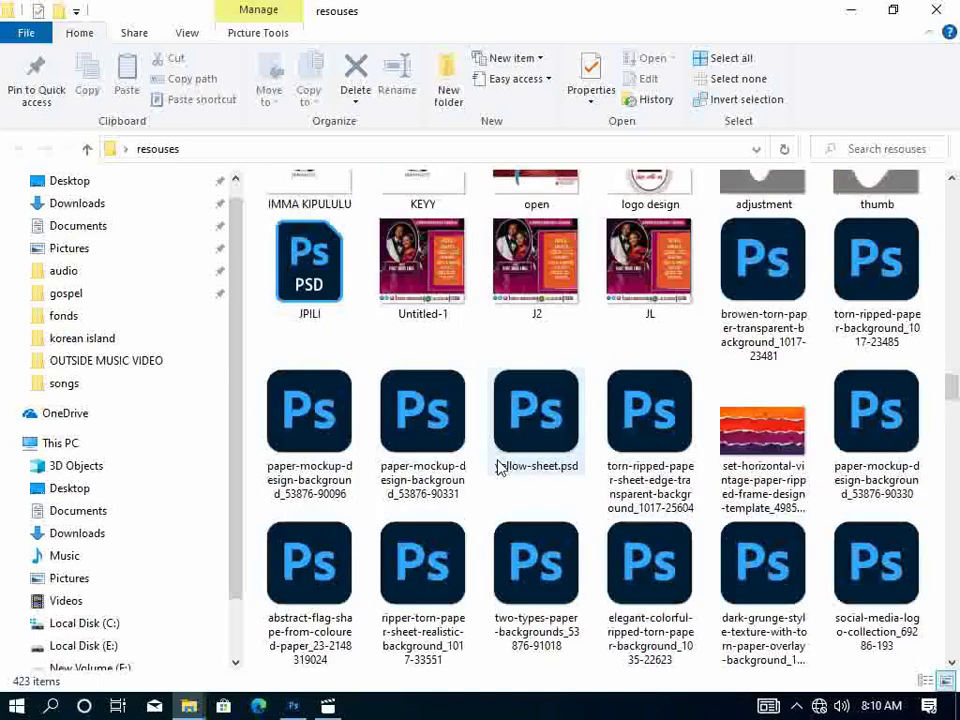
scroll(500, 470, "down", 10)
scroll(500, 470, "down", 10)
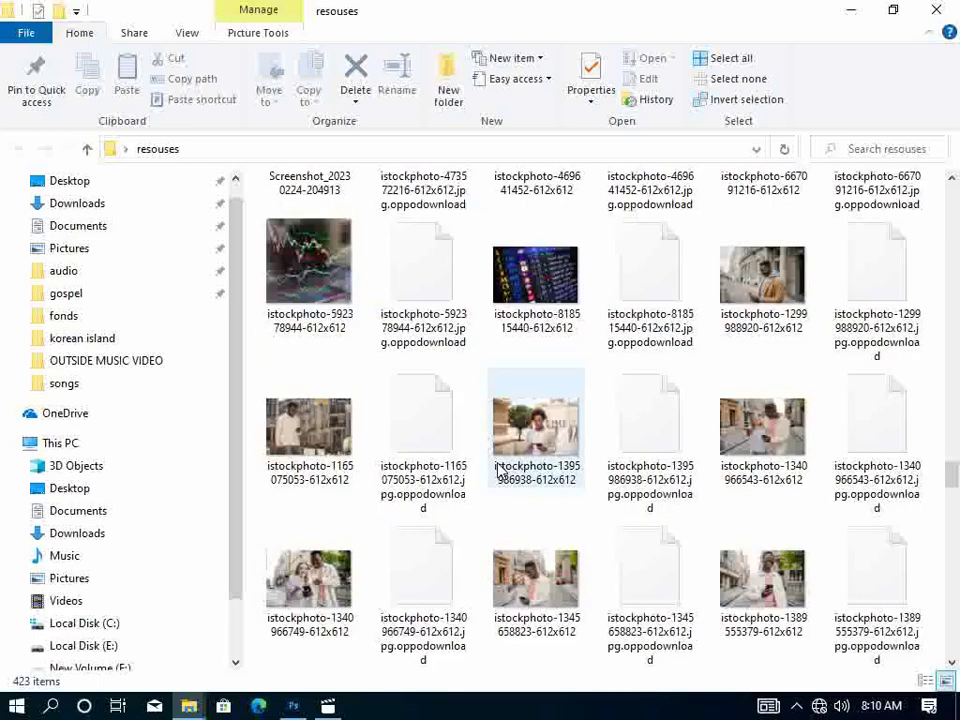
scroll(500, 470, "down", 3)
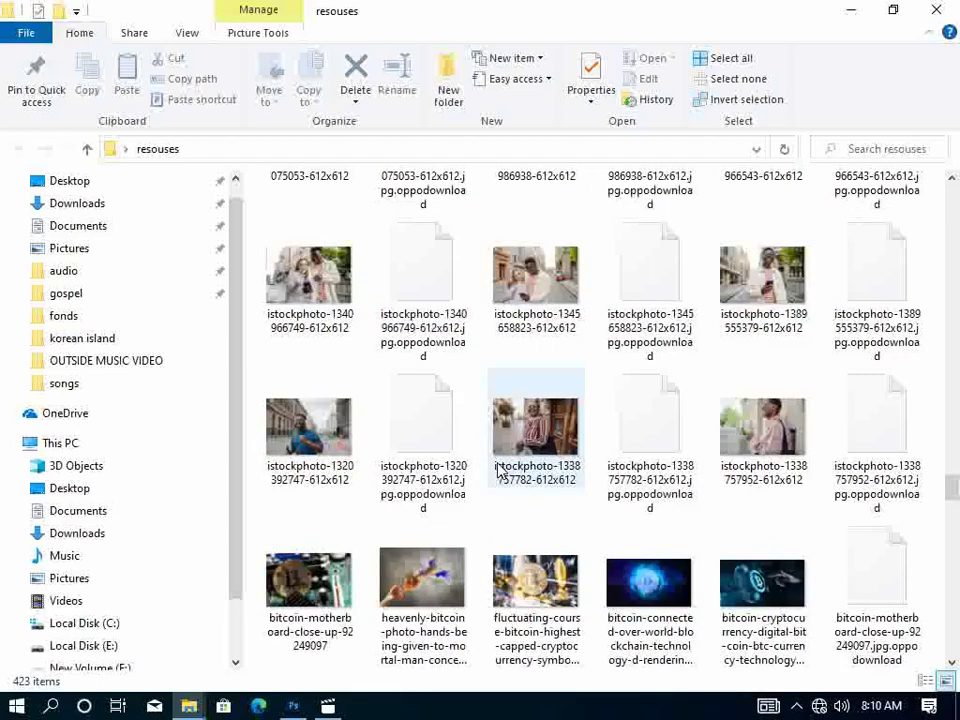
scroll(500, 470, "down", 3)
scroll(500, 470, "down", 5)
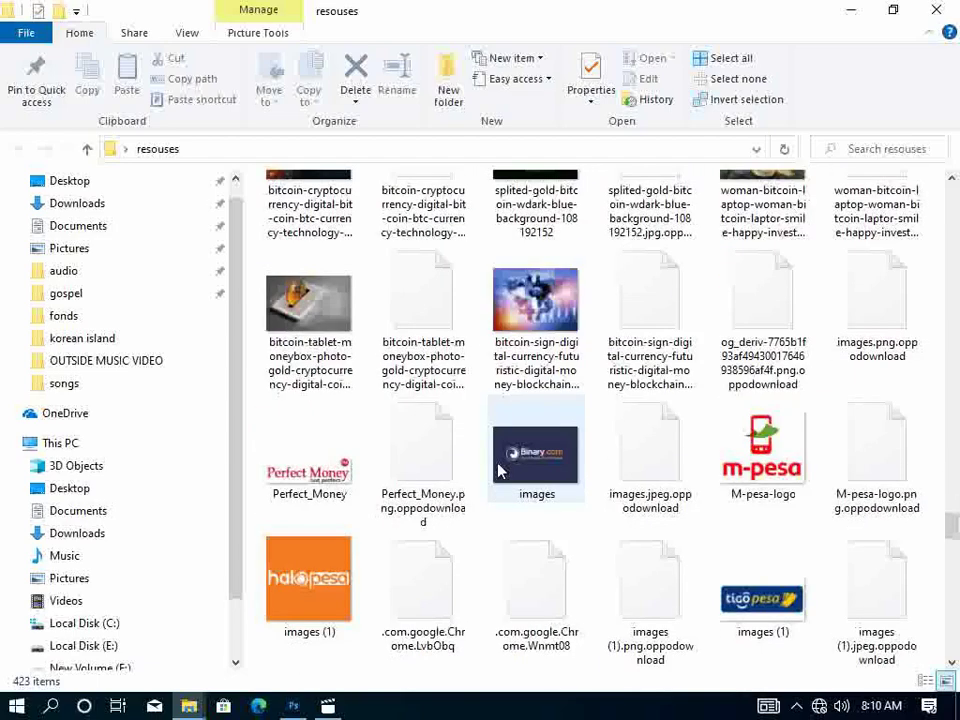
scroll(500, 470, "down", 3)
scroll(500, 470, "down", 3)
scroll(500, 470, "down", 3)
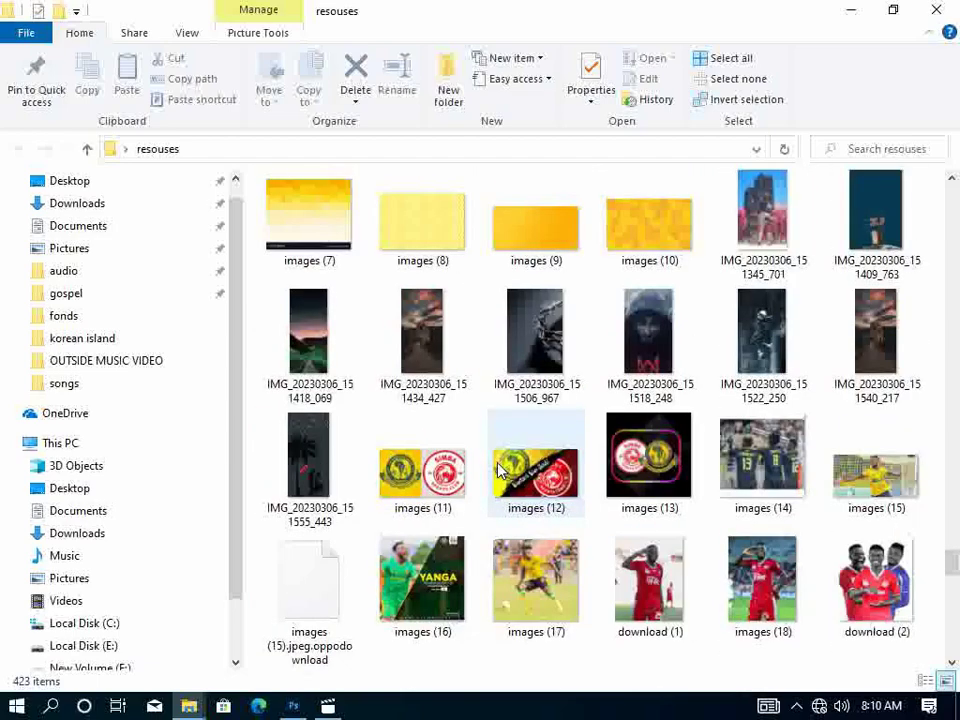
scroll(500, 470, "down", 3)
scroll(500, 470, "down", 3)
scroll(500, 470, "down", 3)
scroll(500, 470, "down", 3)
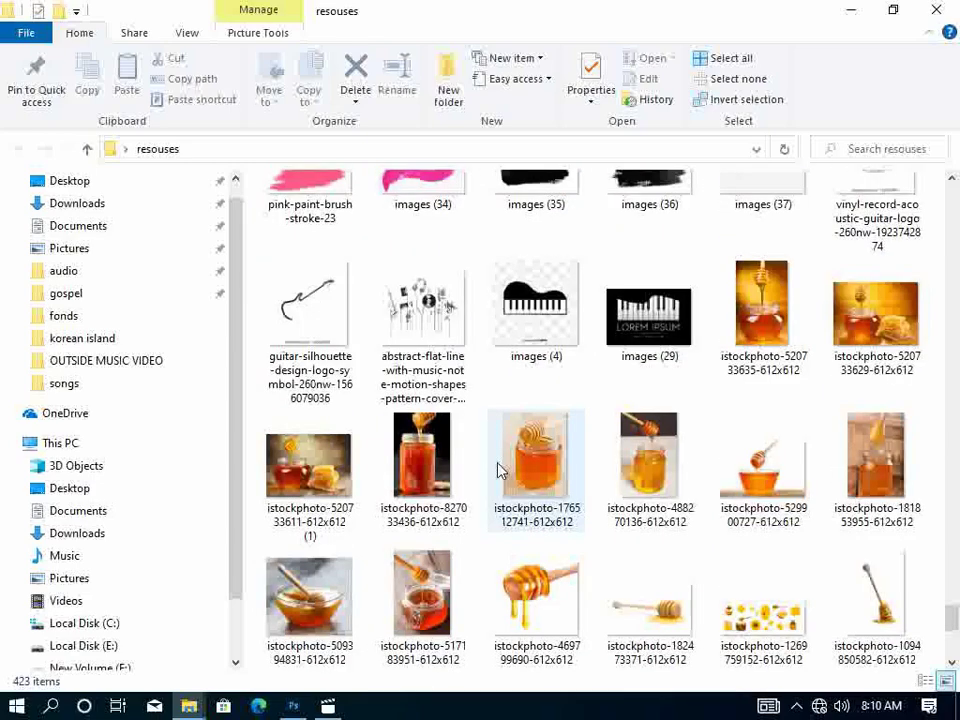
scroll(500, 470, "down", 3)
scroll(500, 470, "down", 3)
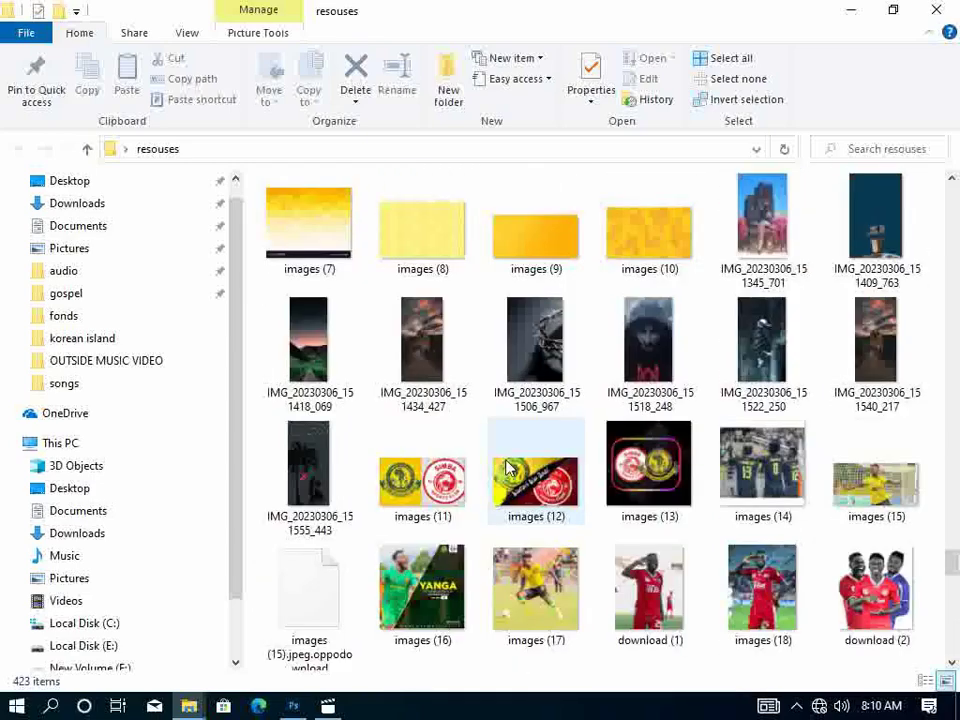
scroll(838, 448, "up", 3)
scroll(838, 450, "up", 3)
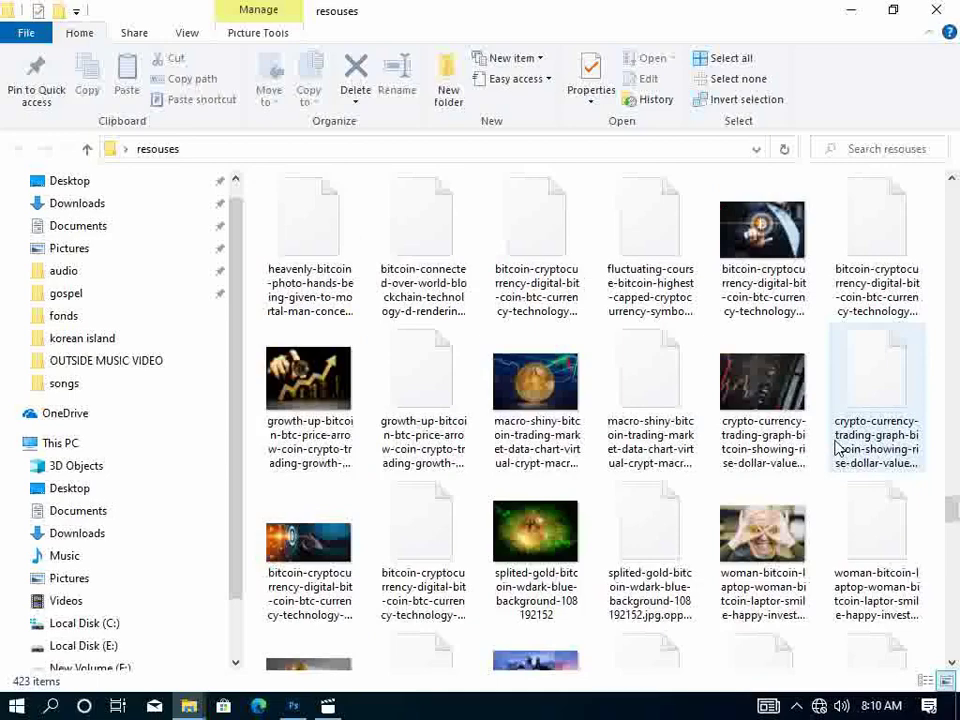
scroll(838, 448, "up", 3)
scroll(836, 452, "up", 3)
scroll(836, 452, "up", 3)
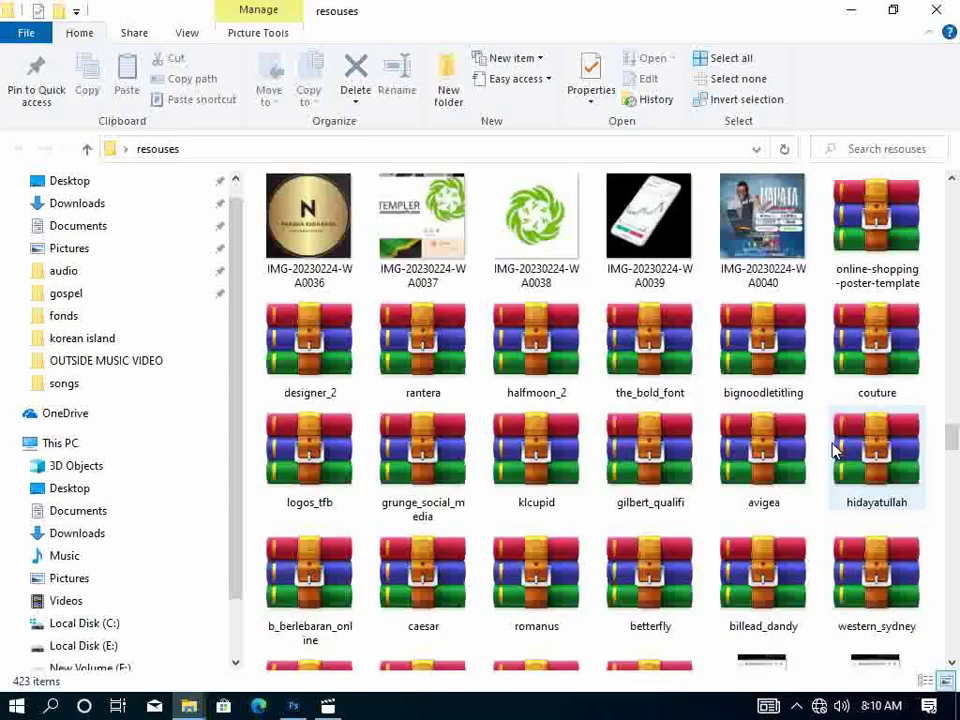
scroll(834, 450, "up", 2)
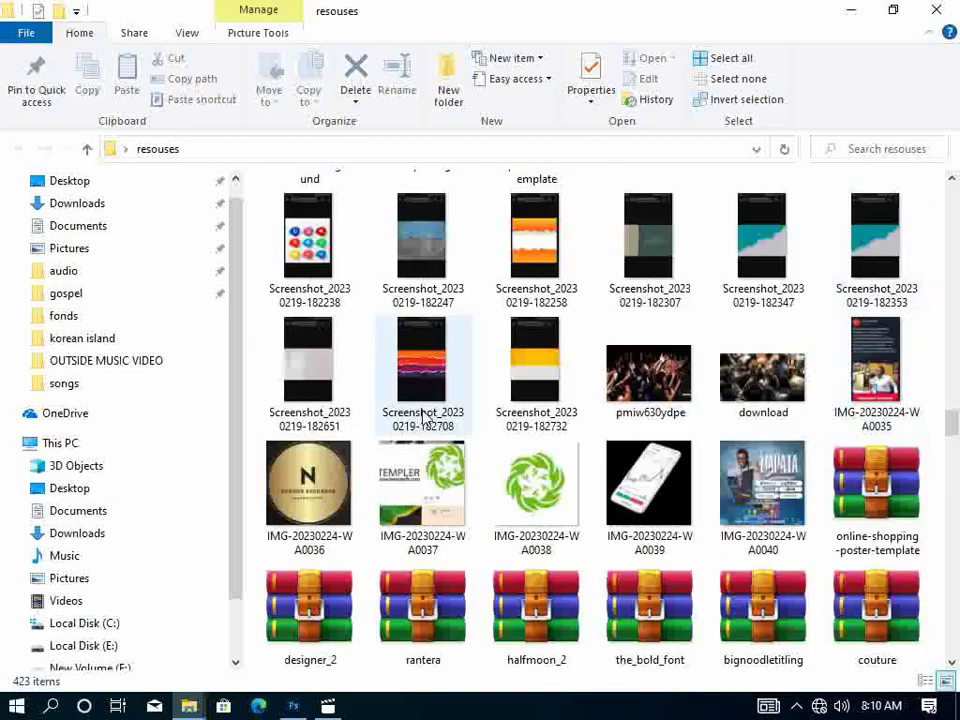
Place pmiw630ydpe on the canvas, scale it to fill, and move it below Gradient Fill 1.
mouse_move(650, 378)
left_mouse_down()
mouse_move(567, 432)
mouse_move(305, 675)
left_mouse_up()
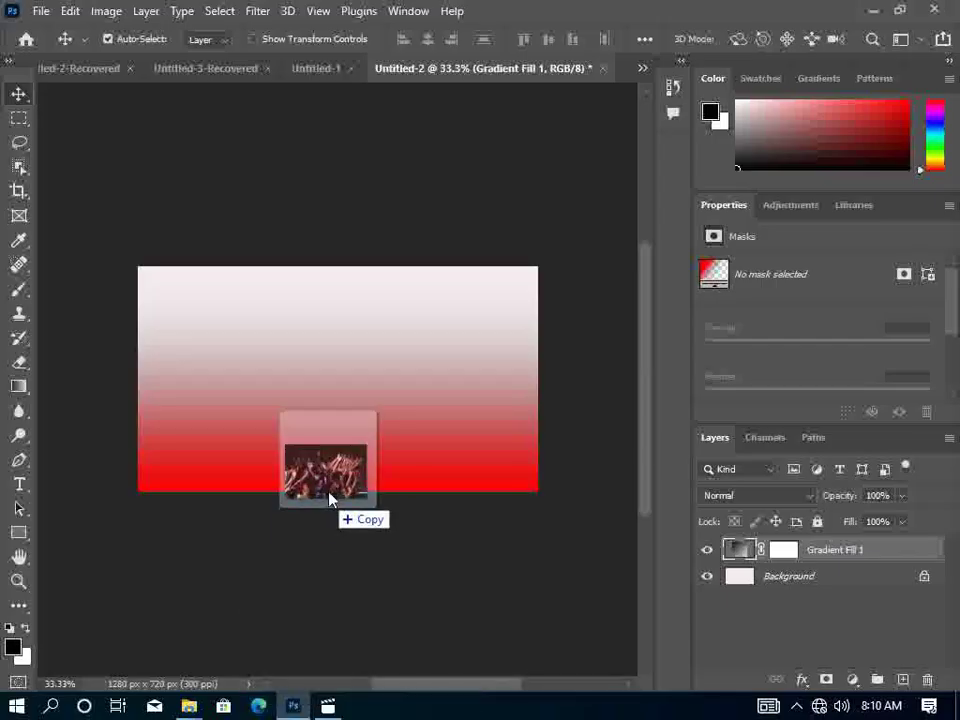
left_click_drag(304, 670, 336, 391)
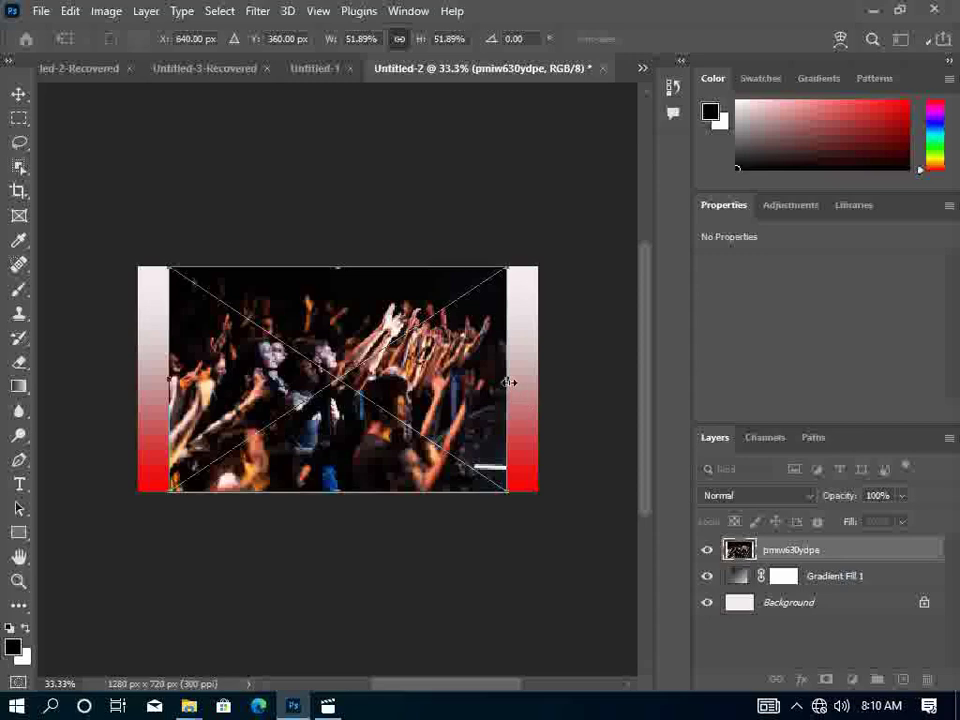
left_click_drag(508, 382, 539, 380)
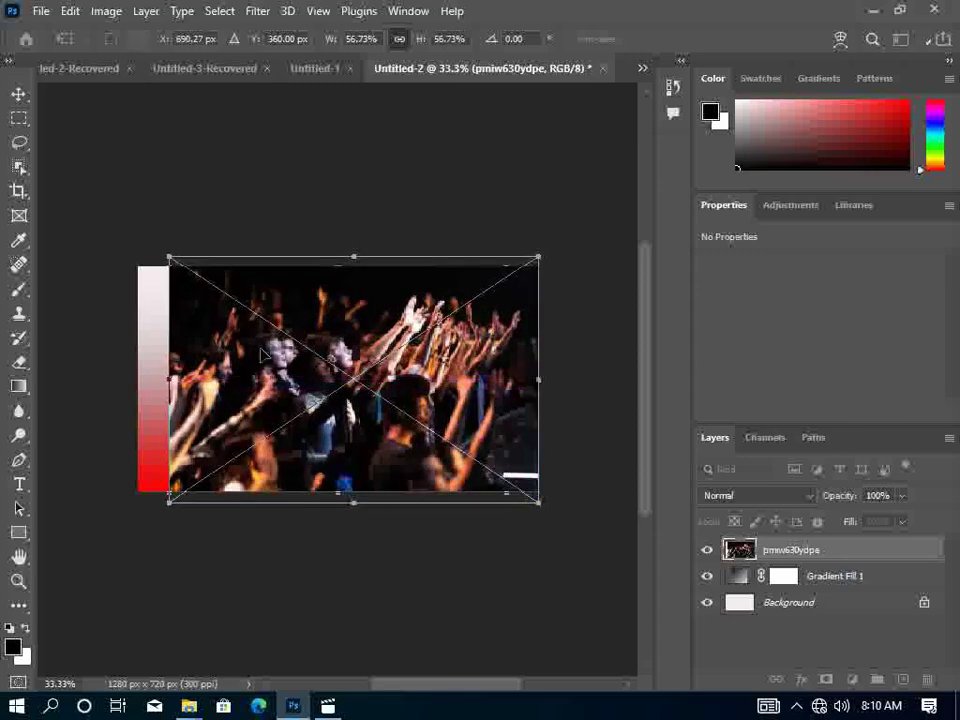
left_click_drag(166, 382, 138, 382)
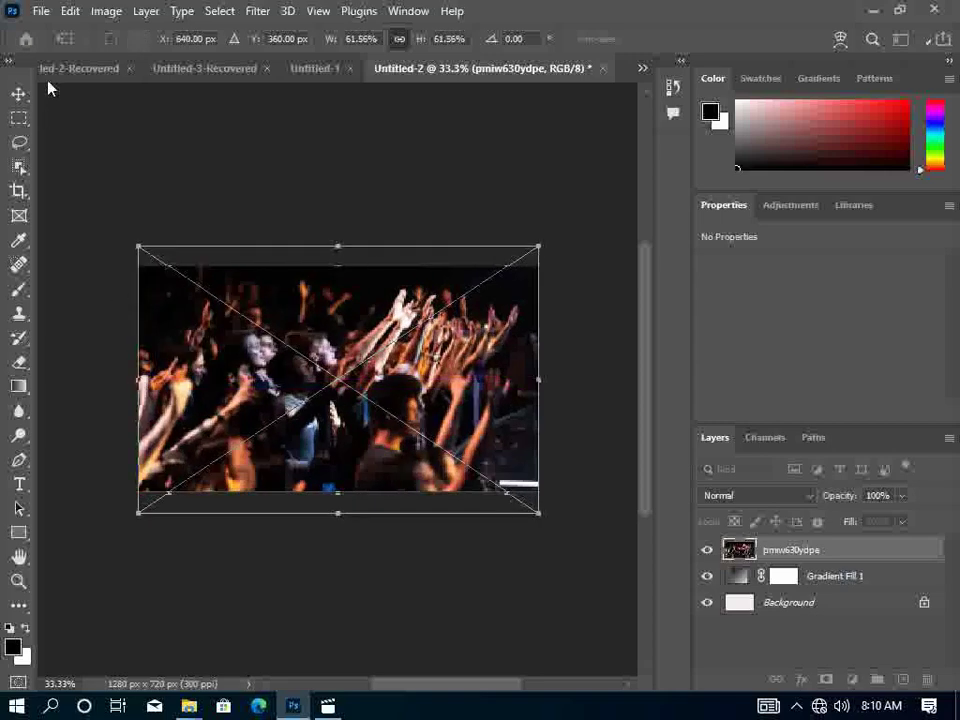
left_click(19, 93)
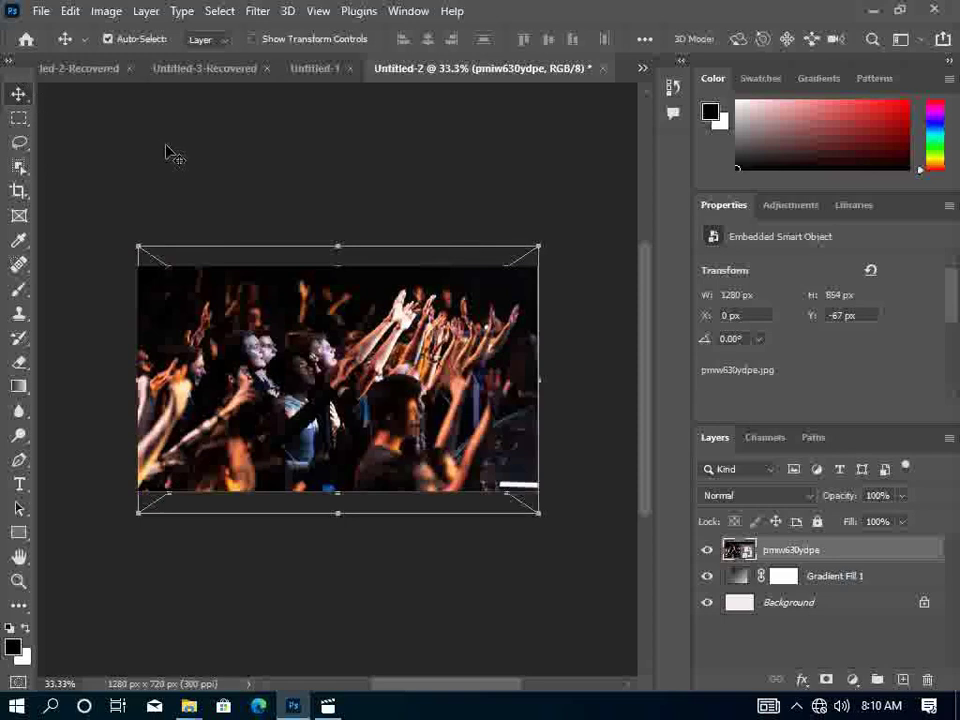
left_click(268, 214)
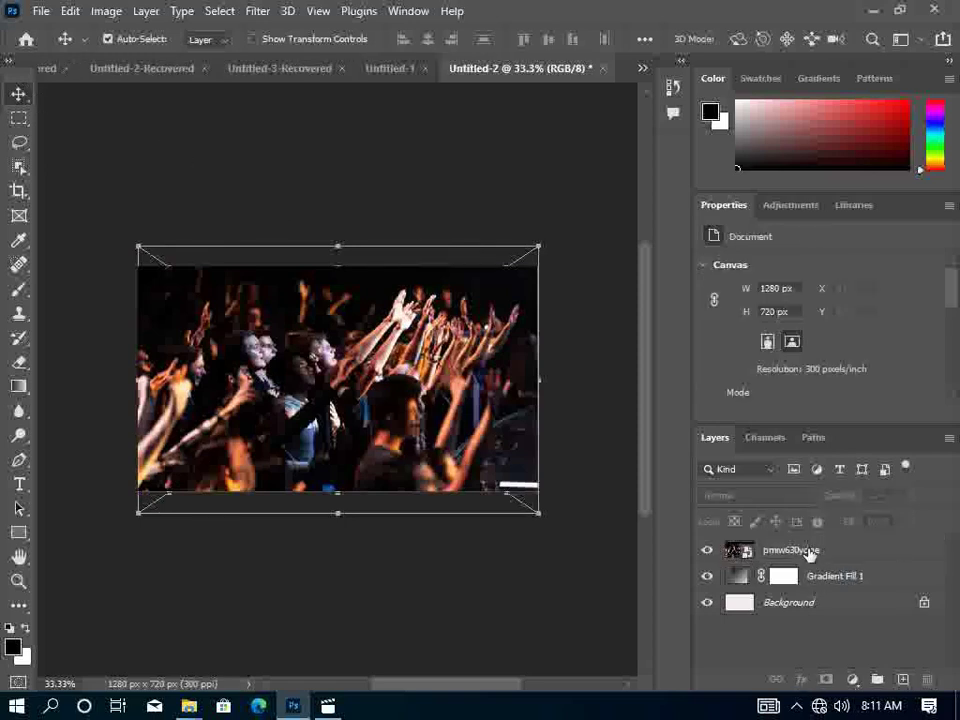
left_click_drag(810, 551, 810, 591)
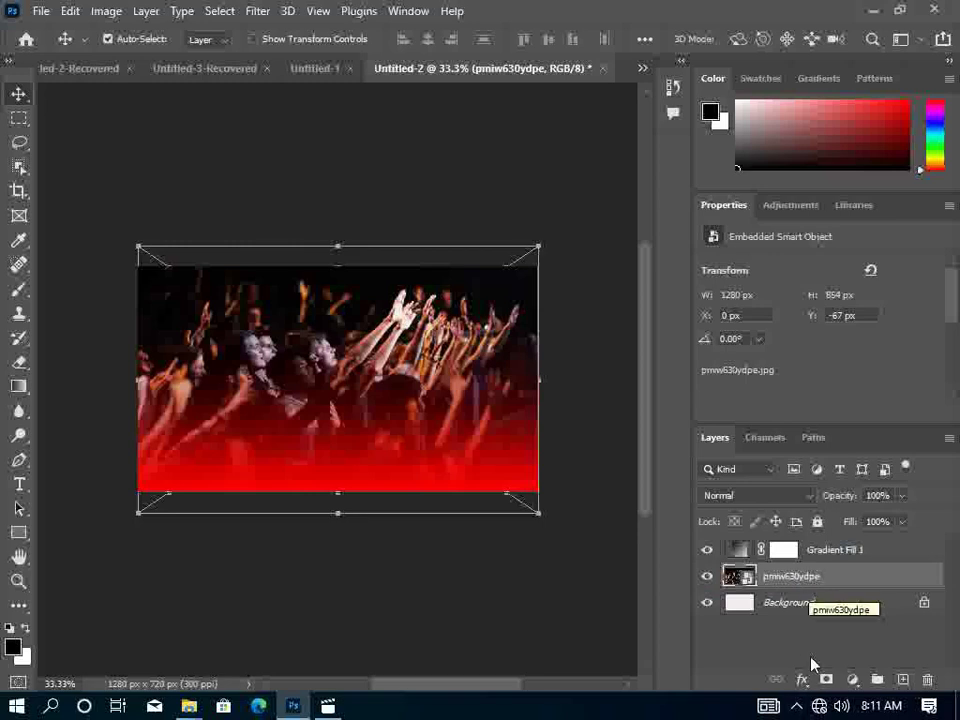
Convert Gradient Fill 1 to a smart object and give it an 8.2-pixel Gaussian Blur.
right_click(803, 567)
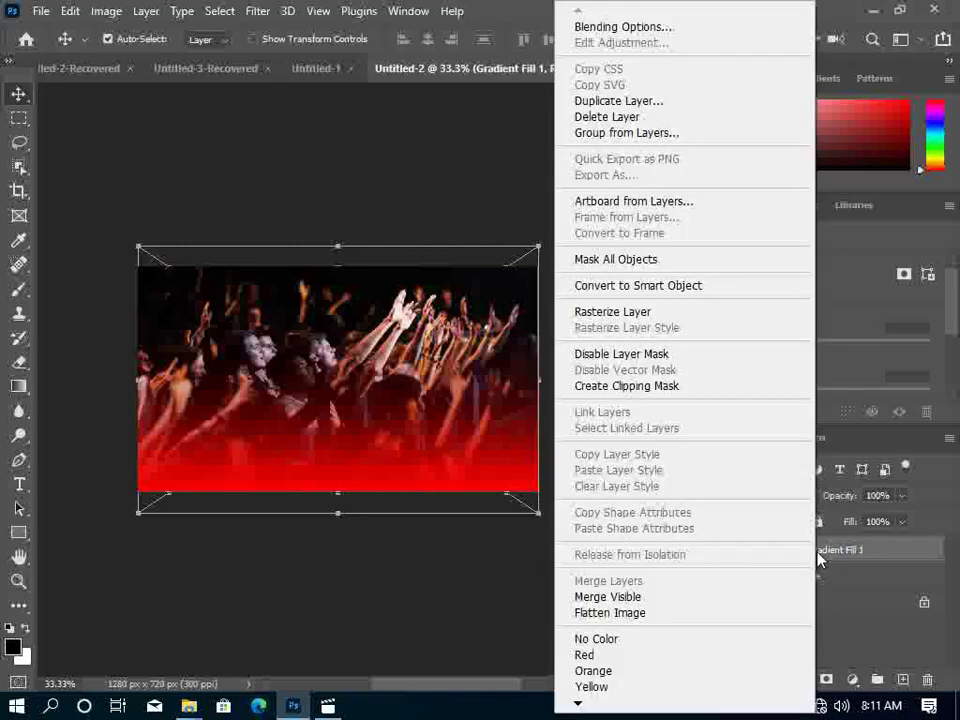
right_click(818, 558)
left_click(818, 558)
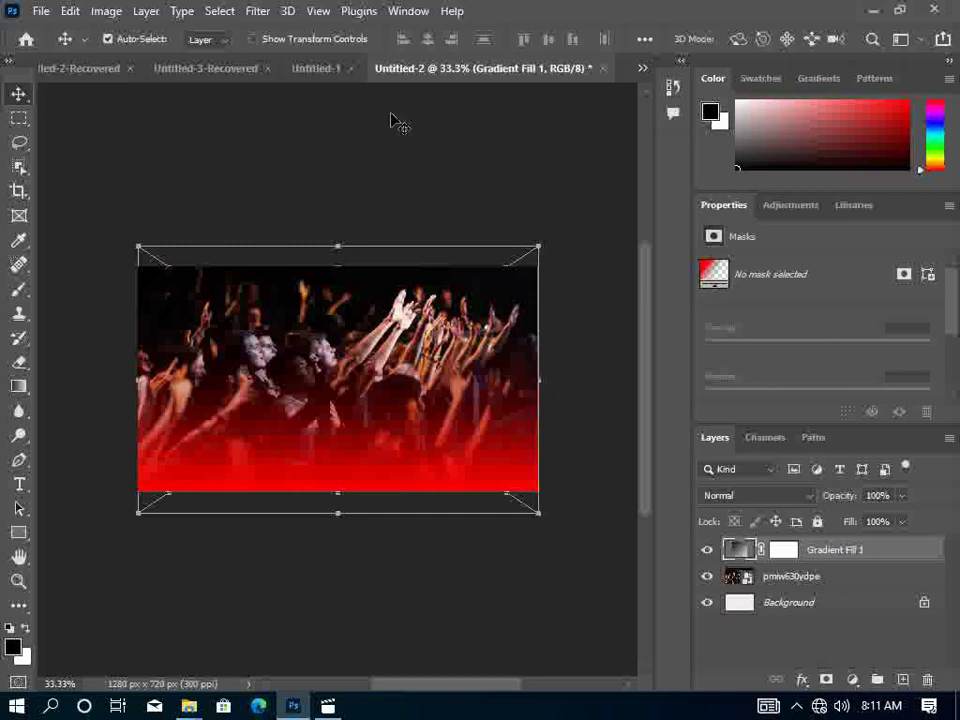
left_click(252, 10)
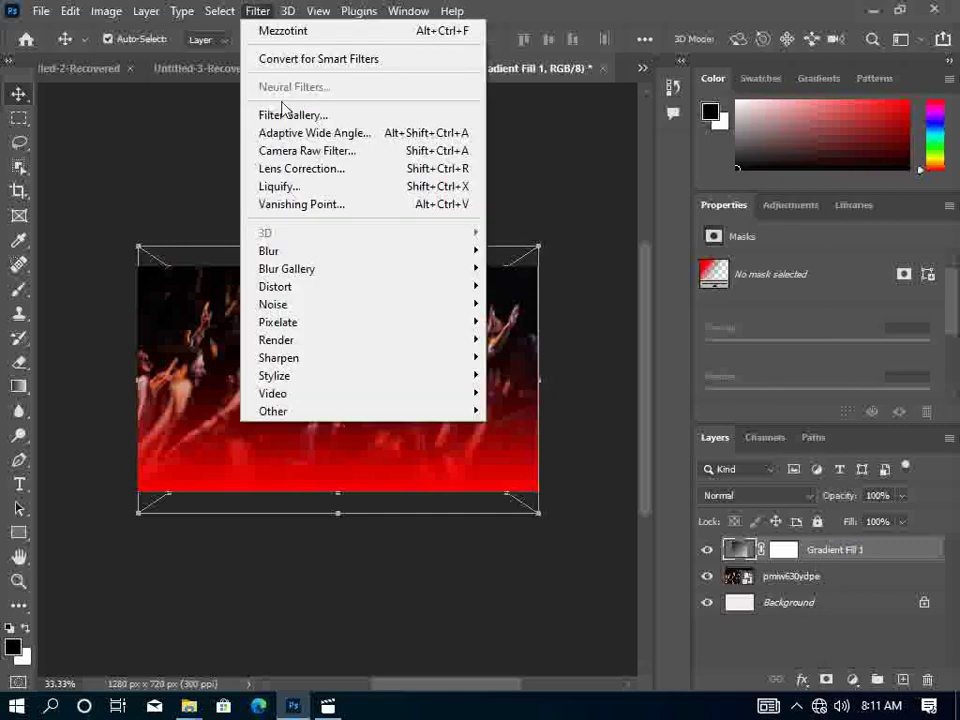
mouse_move(268, 250)
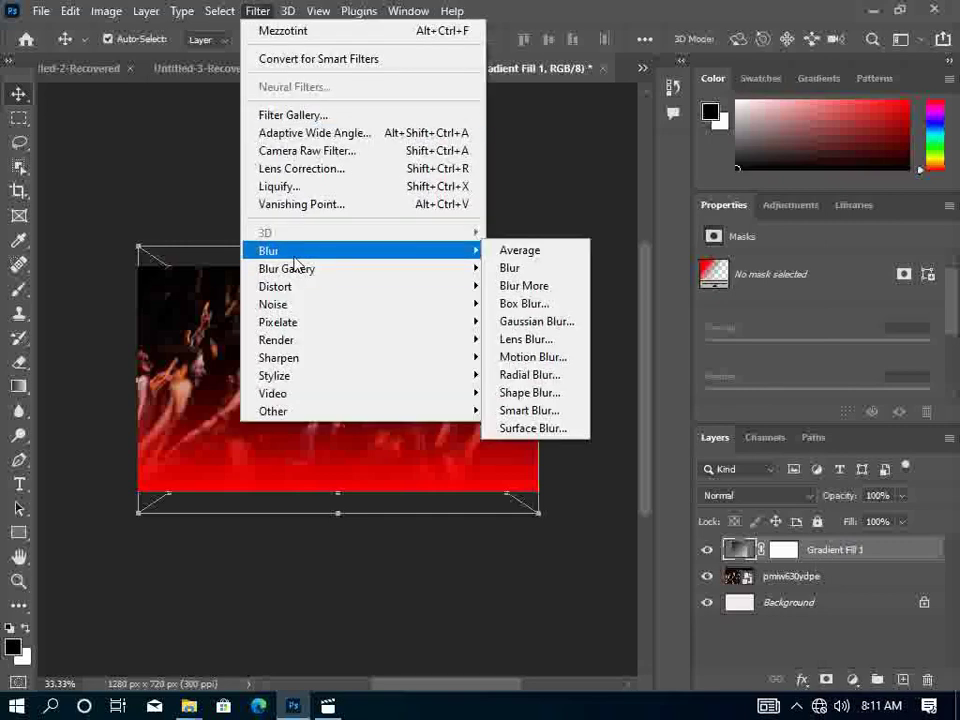
left_click(536, 321)
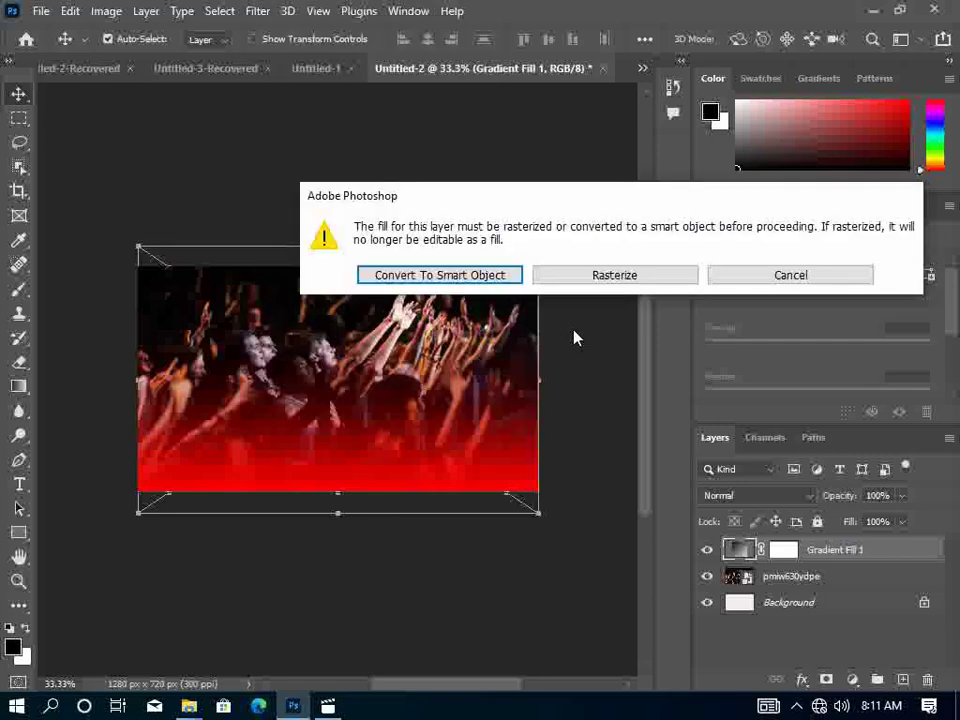
left_click(452, 275)
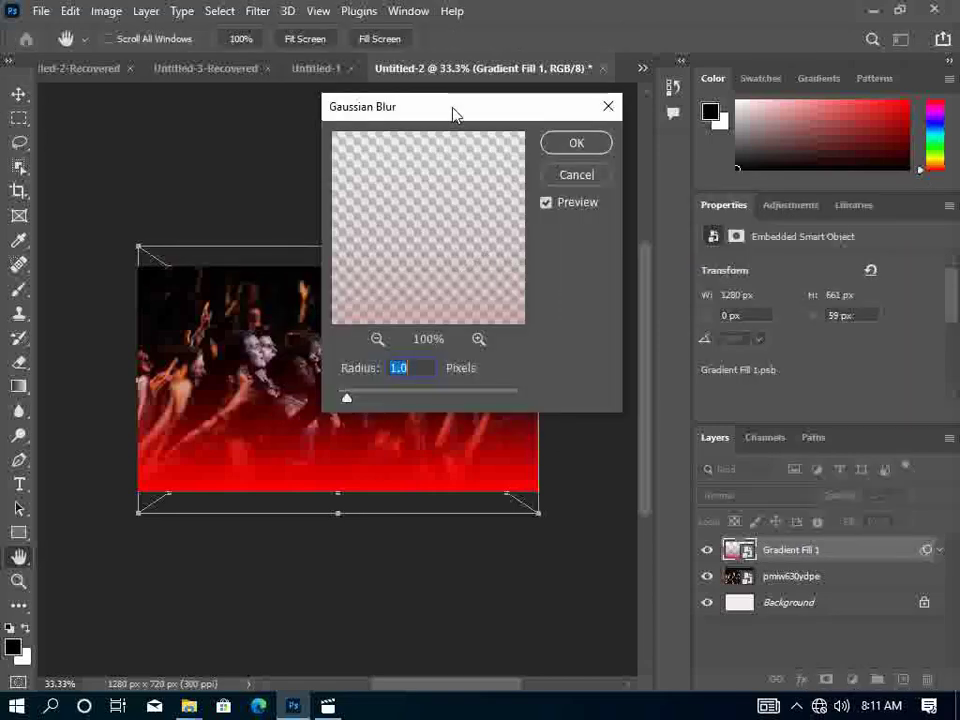
left_click_drag(452, 111, 657, 115)
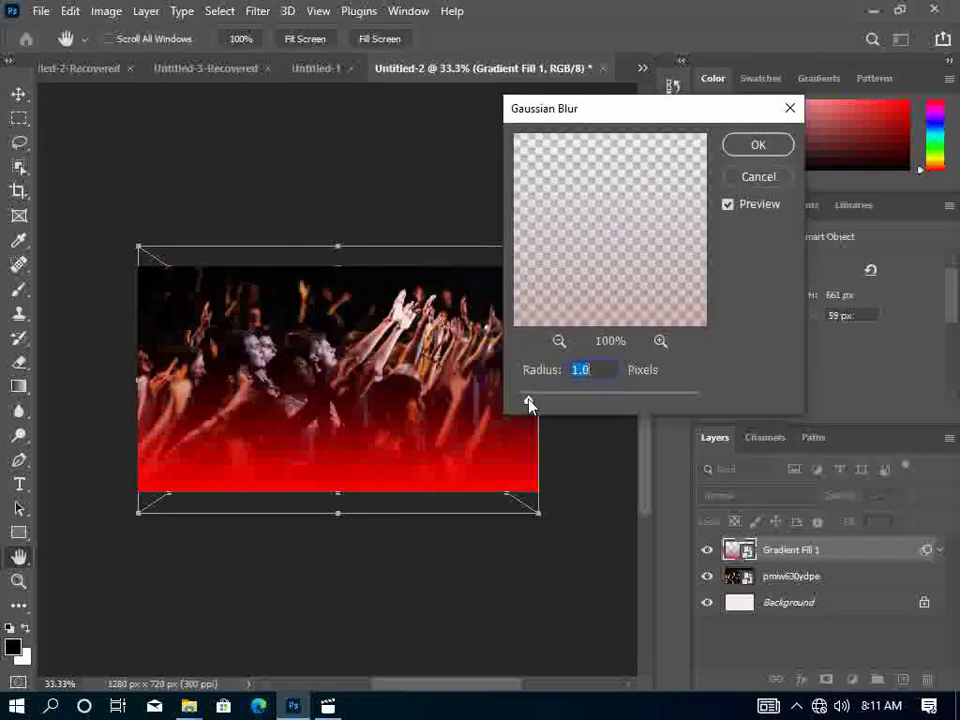
mouse_move(531, 400)
left_mouse_down()
mouse_move(645, 401)
mouse_move(584, 401)
left_mouse_up()
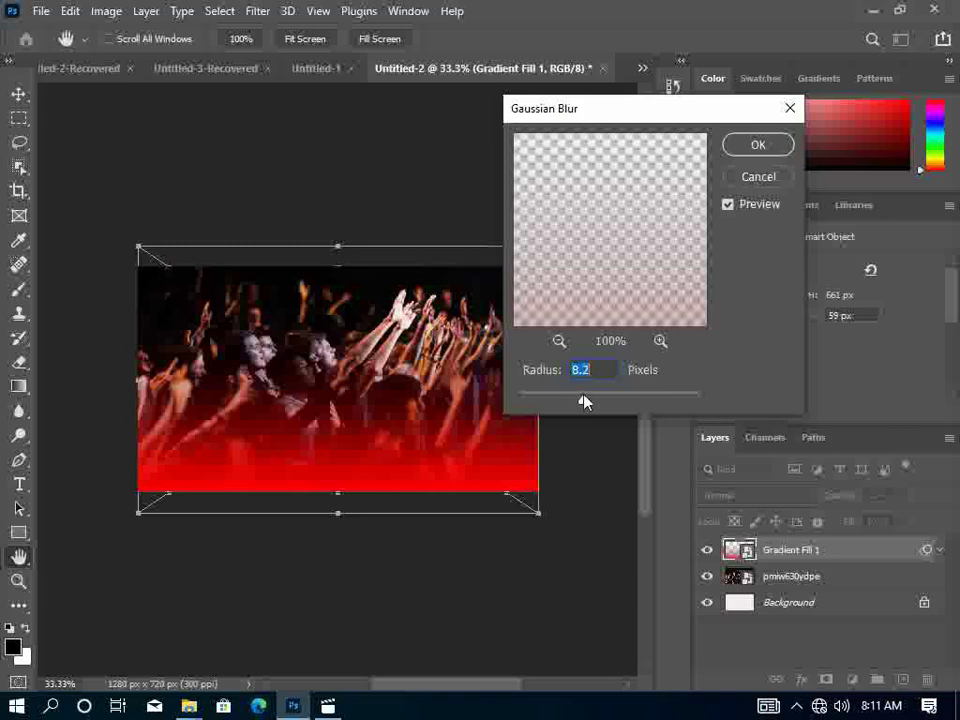
left_click(760, 146)
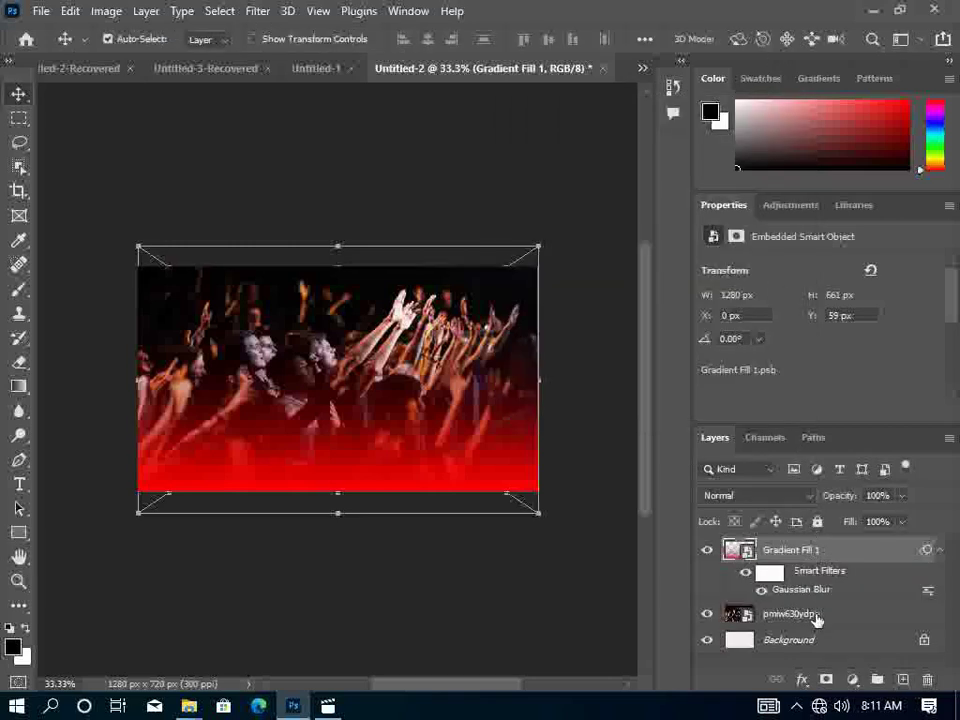
Give the pmiw630ydpe crowd layer an 8.4-pixel Gaussian Blur smart filter.
left_click(816, 617)
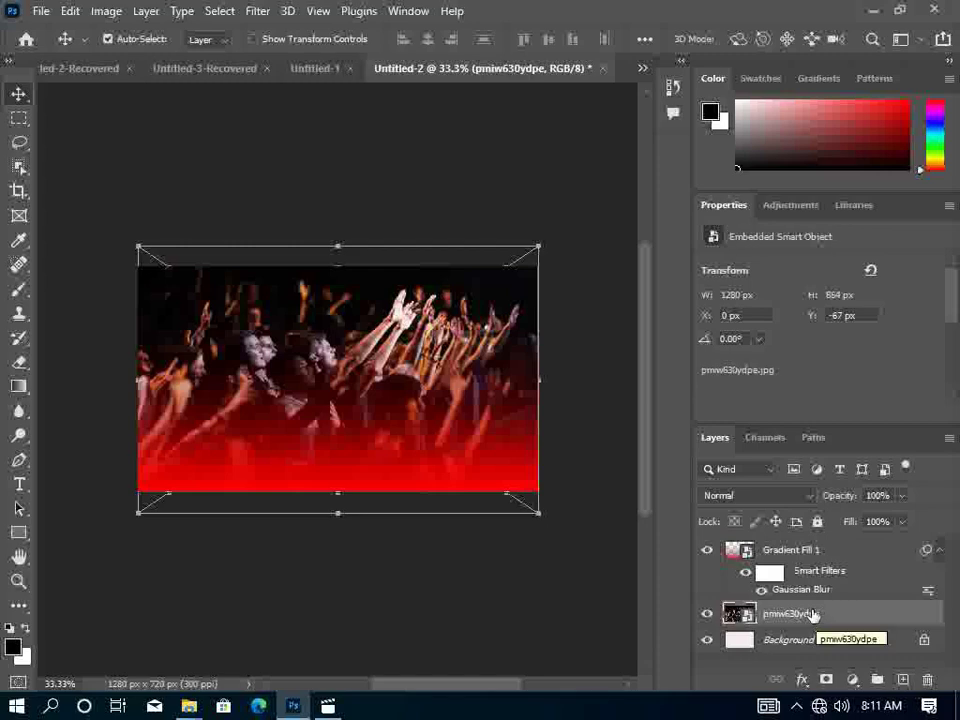
right_click(816, 617)
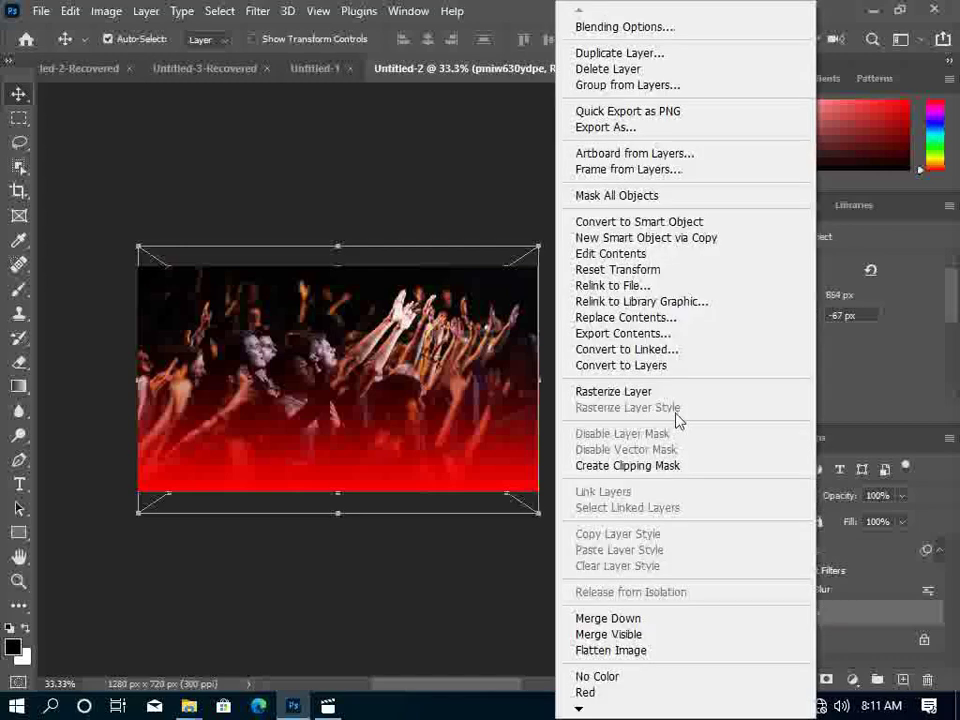
left_click(908, 614)
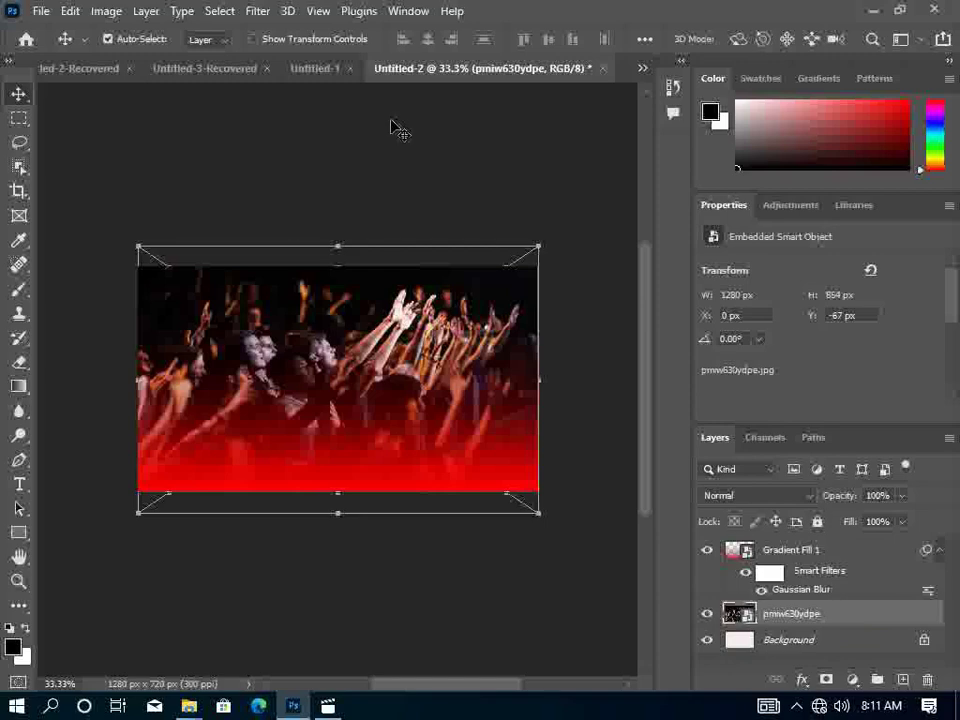
left_click(256, 10)
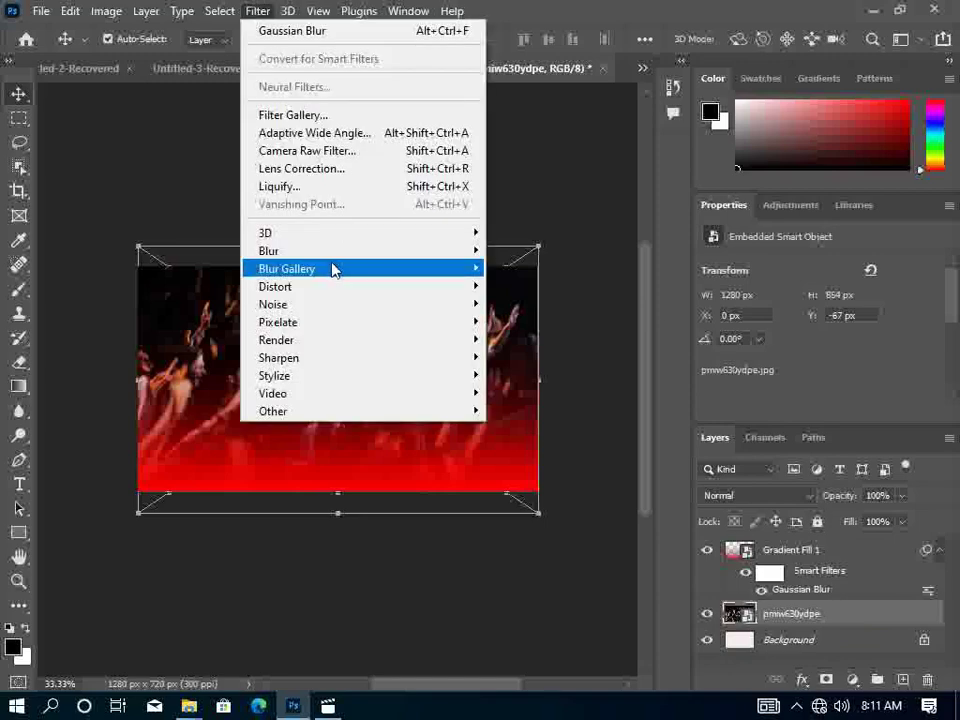
mouse_move(300, 250)
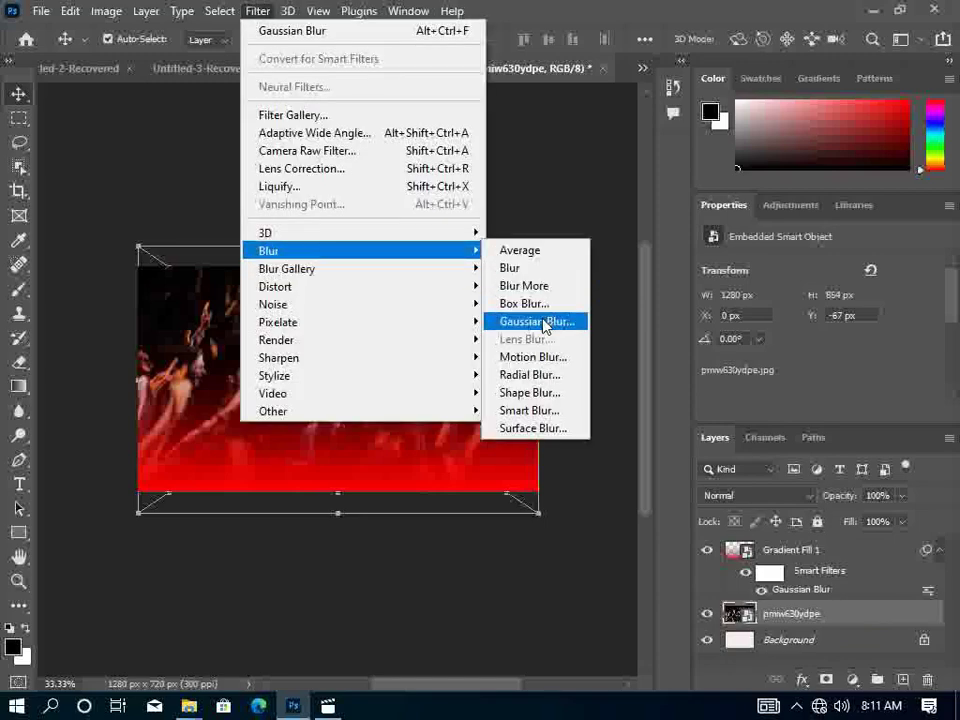
left_click(540, 321)
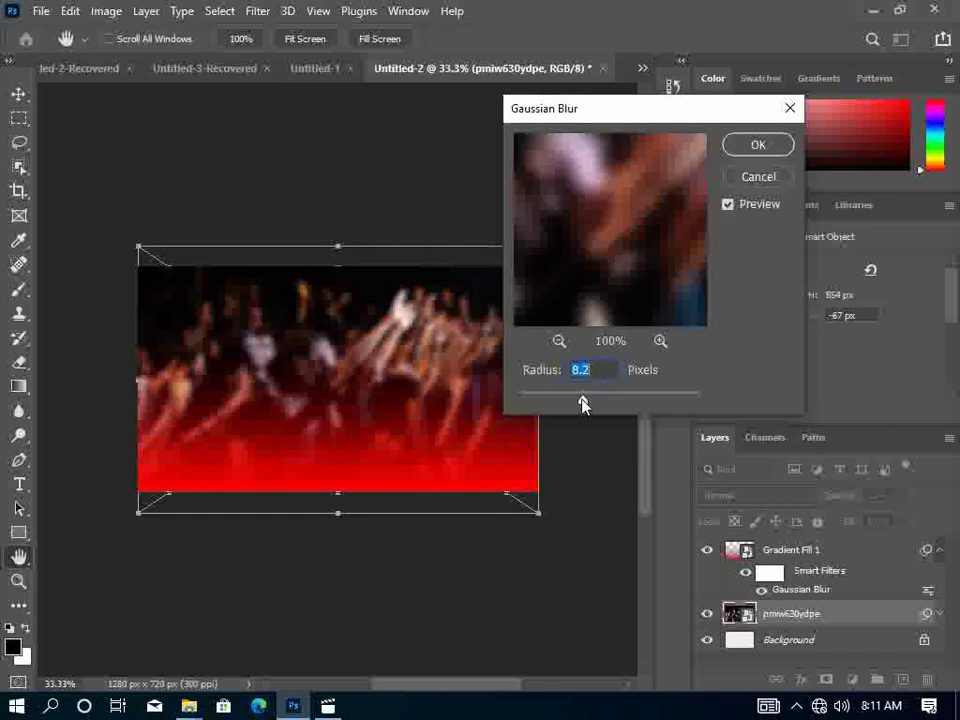
left_click_drag(584, 403, 587, 403)
left_click(757, 146)
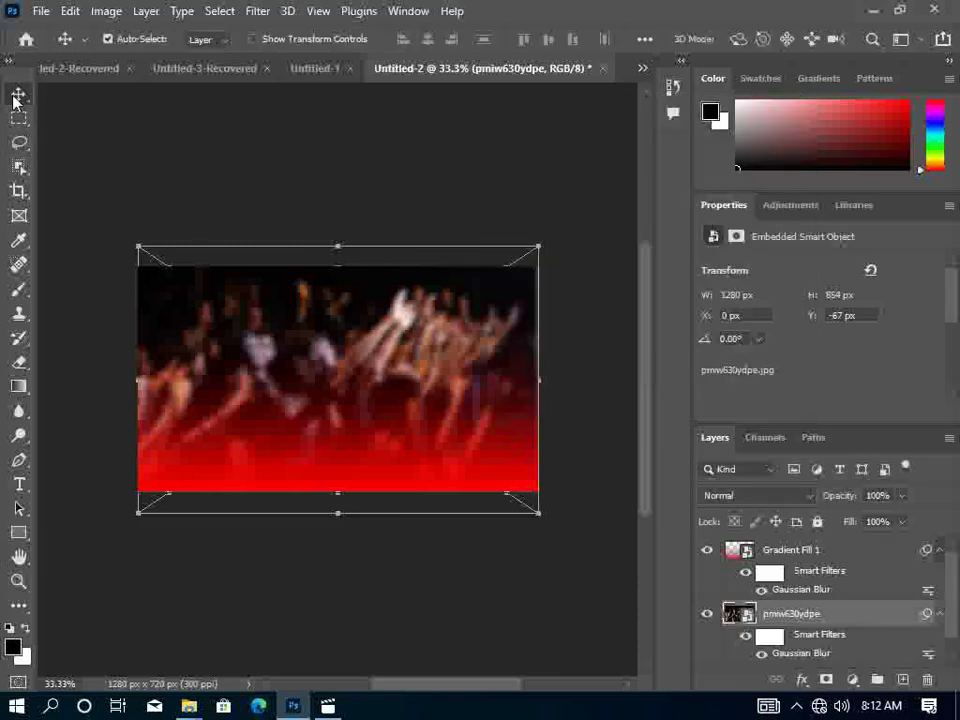
left_click(491, 192)
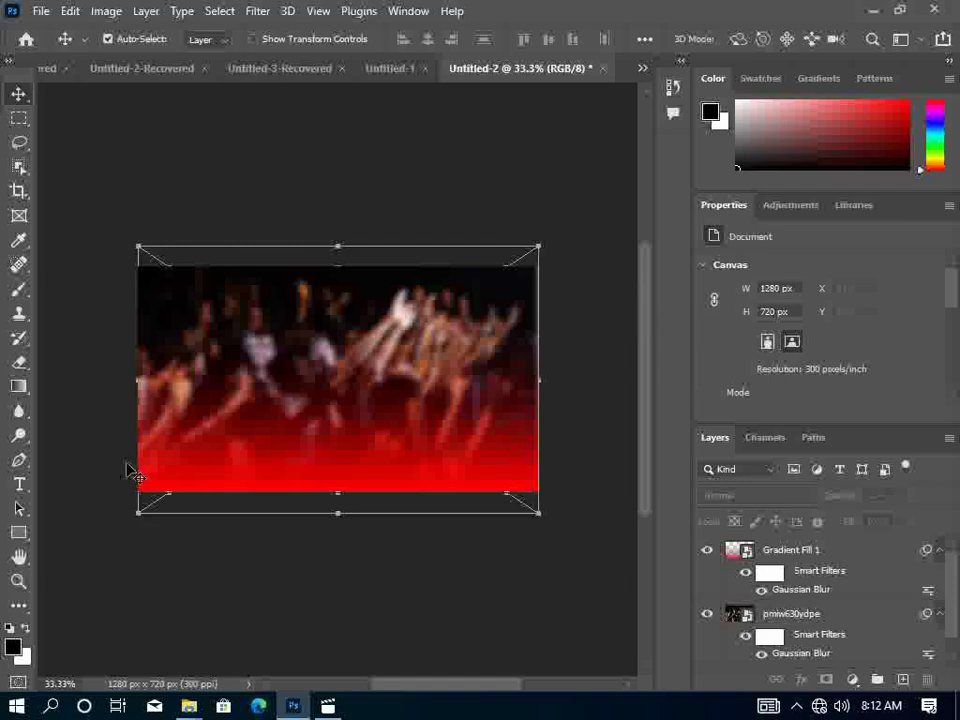
Add a text box mid-poster reading HOLY GATHERING, replacing the placeholder text.
left_click(274, 384)
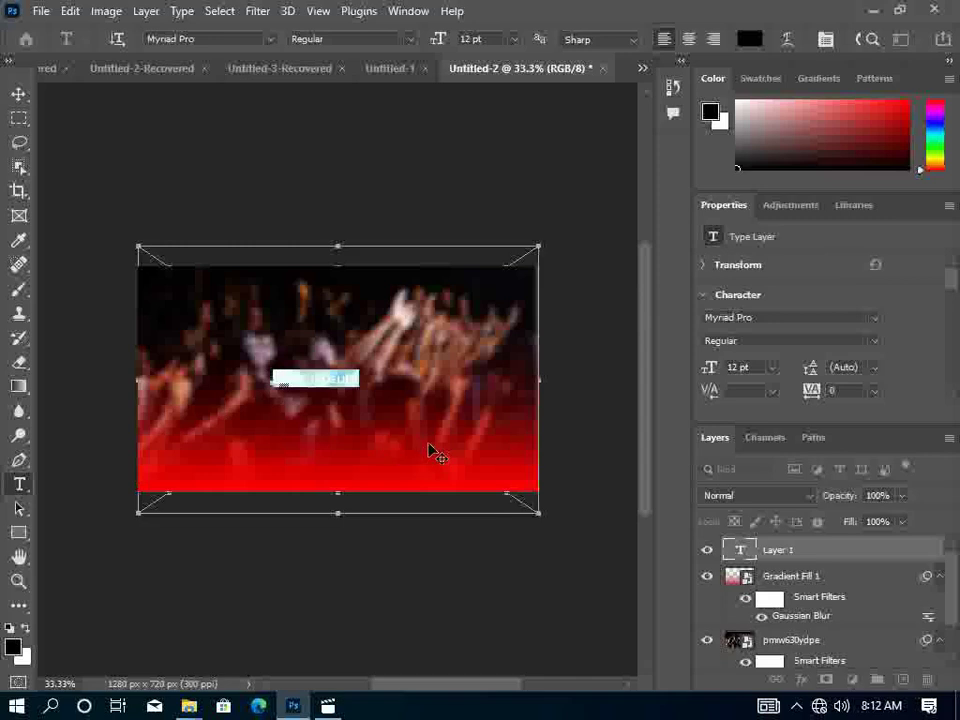
key("BackSpace")
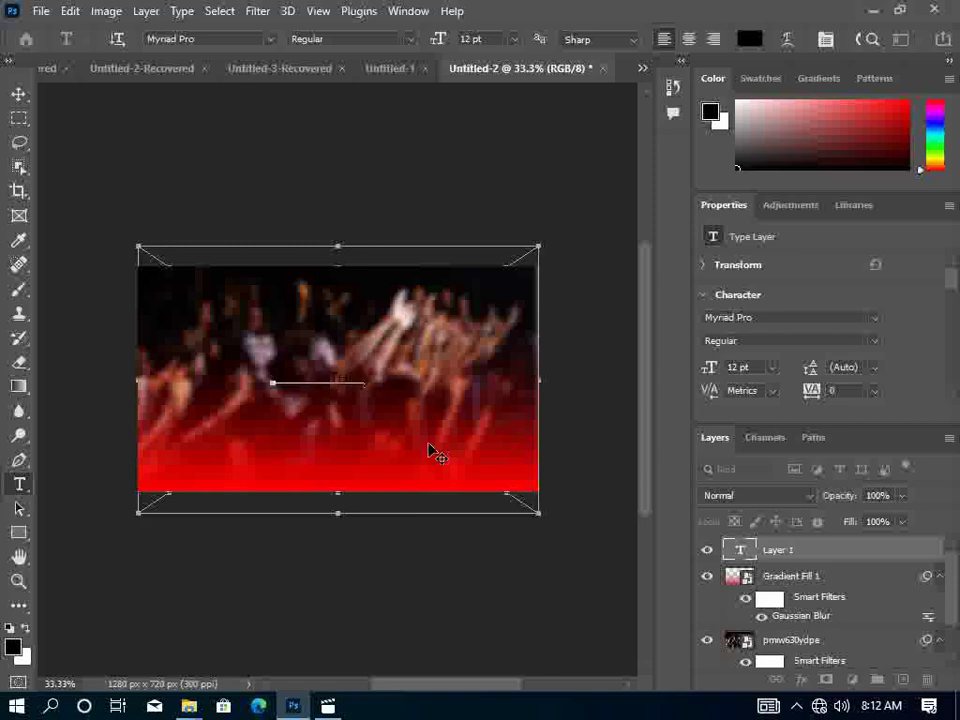
type("ar")
left_click(18, 93)
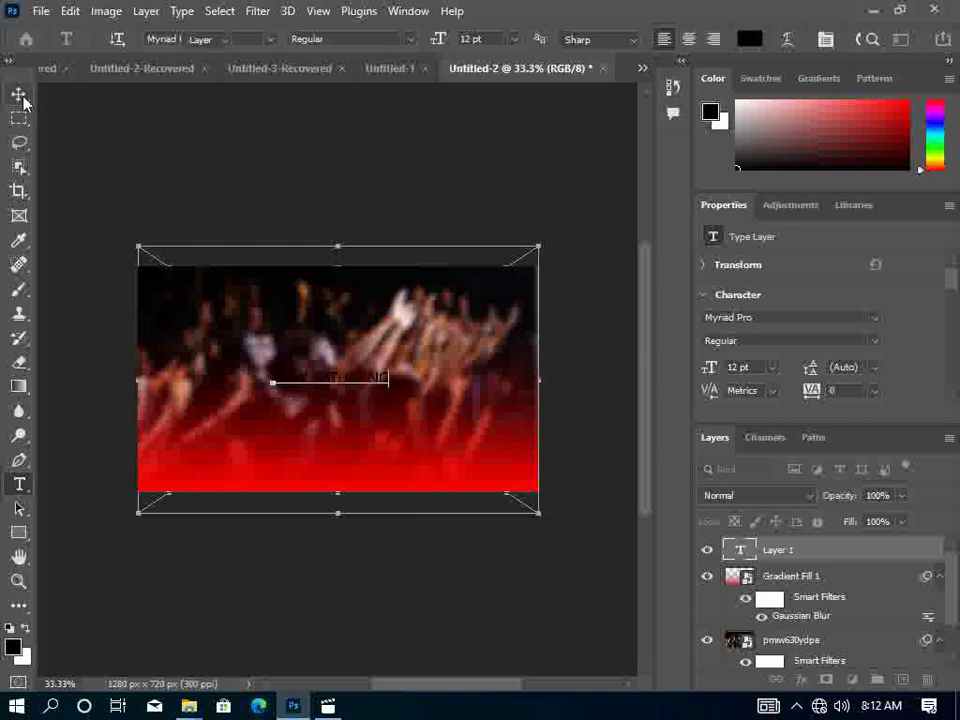
Change the HOLY GATHERING text colour from black to near-white fcf8f8.
double_click(335, 380)
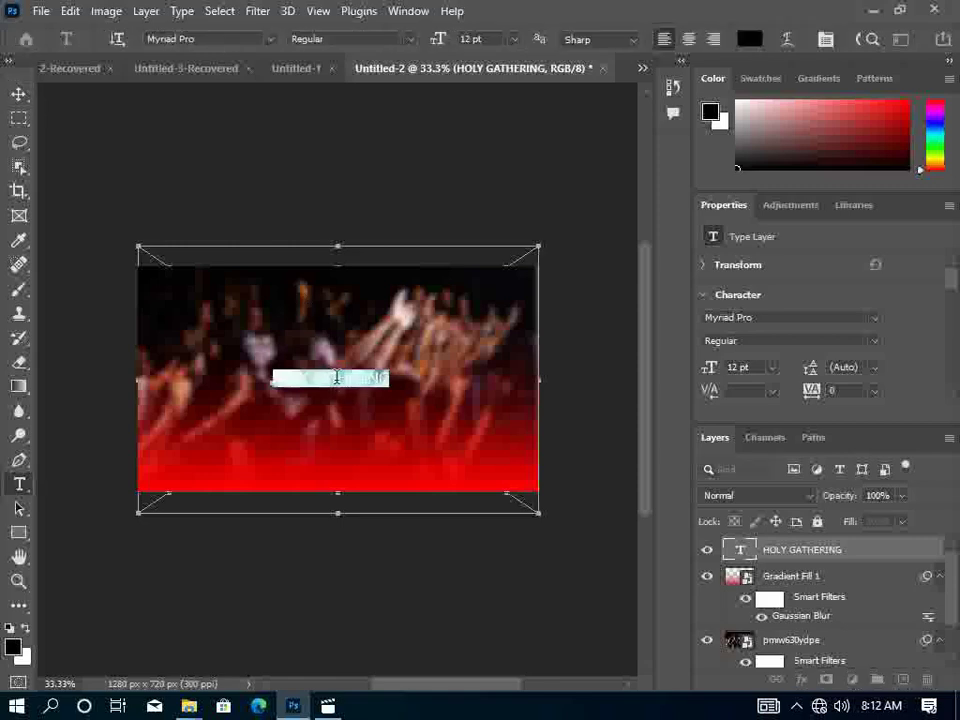
left_click(752, 38)
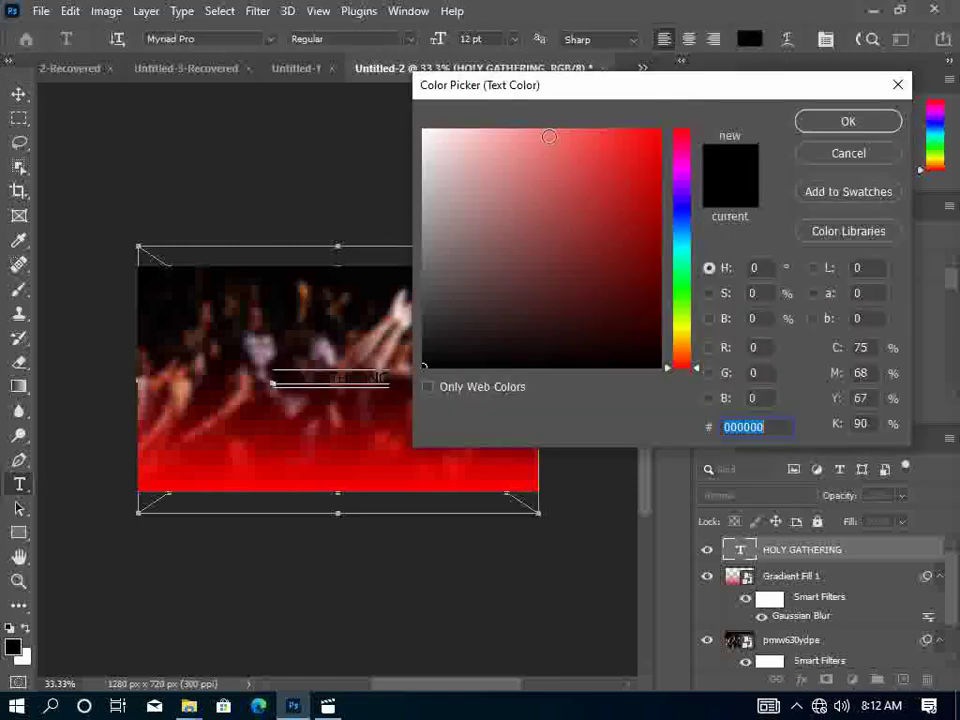
left_click(426, 132)
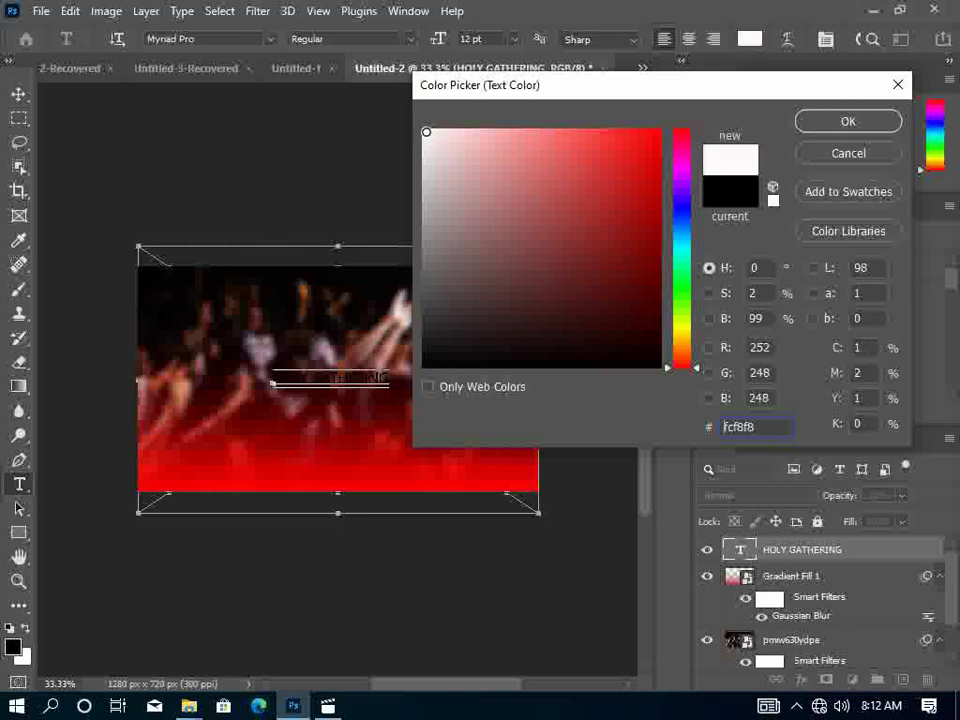
left_click(831, 121)
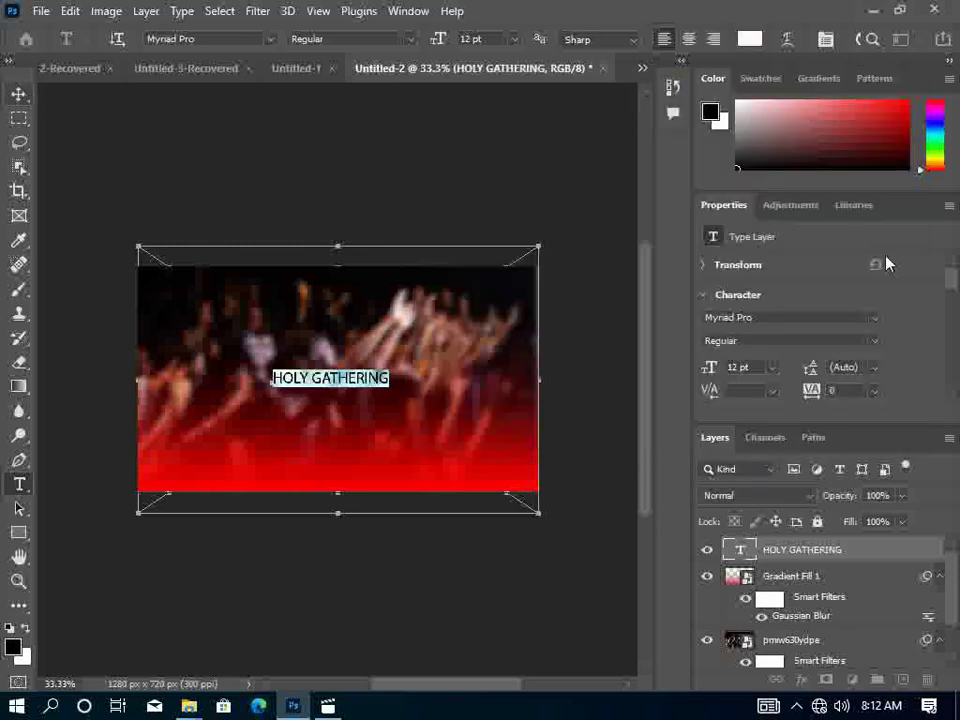
left_click(876, 318)
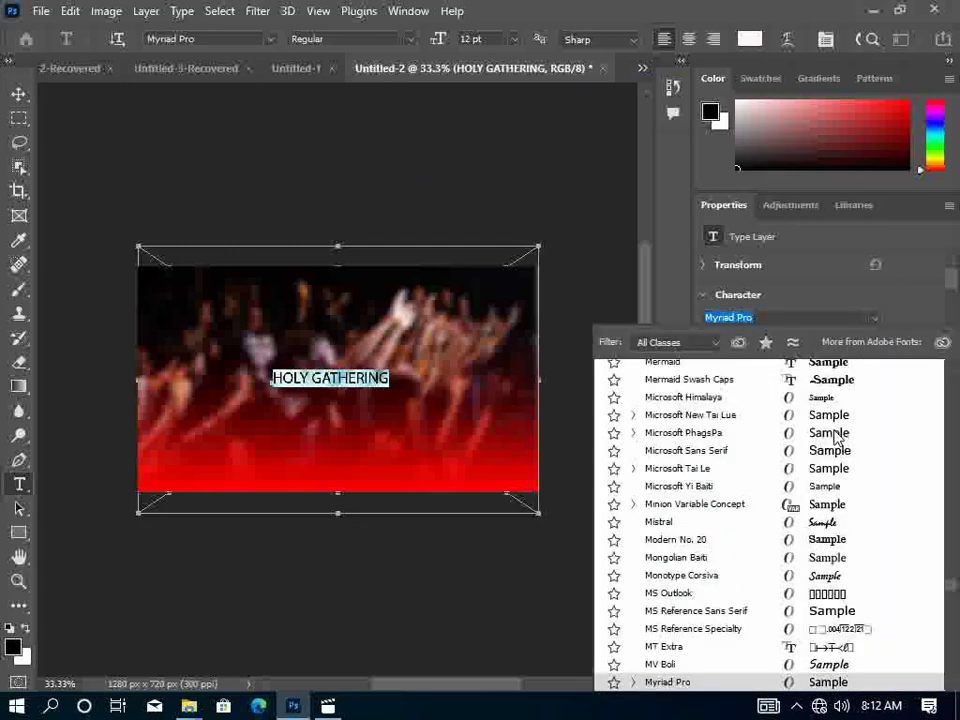
Preview fonts such as NOVA, Rockwell Extra Bold and Verdana on the HOLY GATHERING title.
left_click(830, 539)
scroll(830, 513, "down", 2)
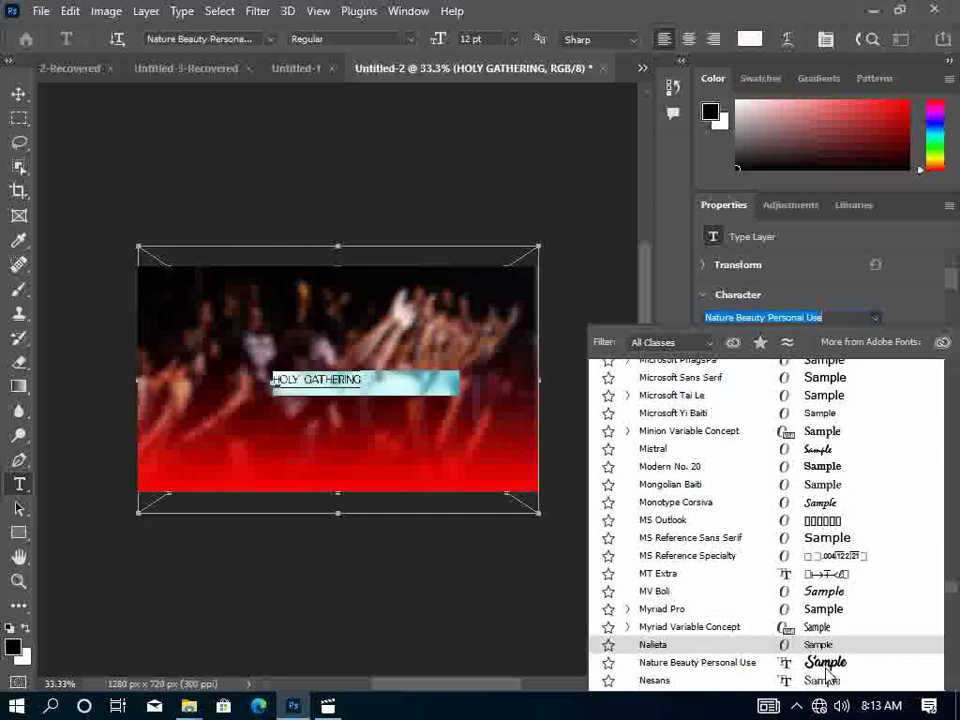
scroll(826, 673, "down", 2)
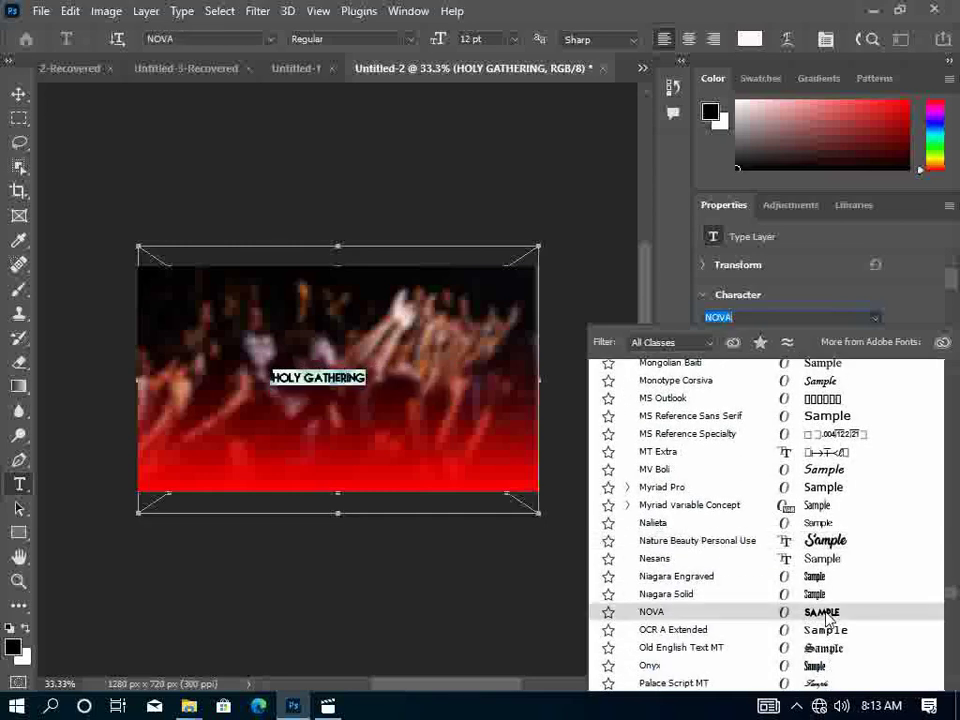
scroll(828, 620, "down", 2)
scroll(826, 620, "down", 2)
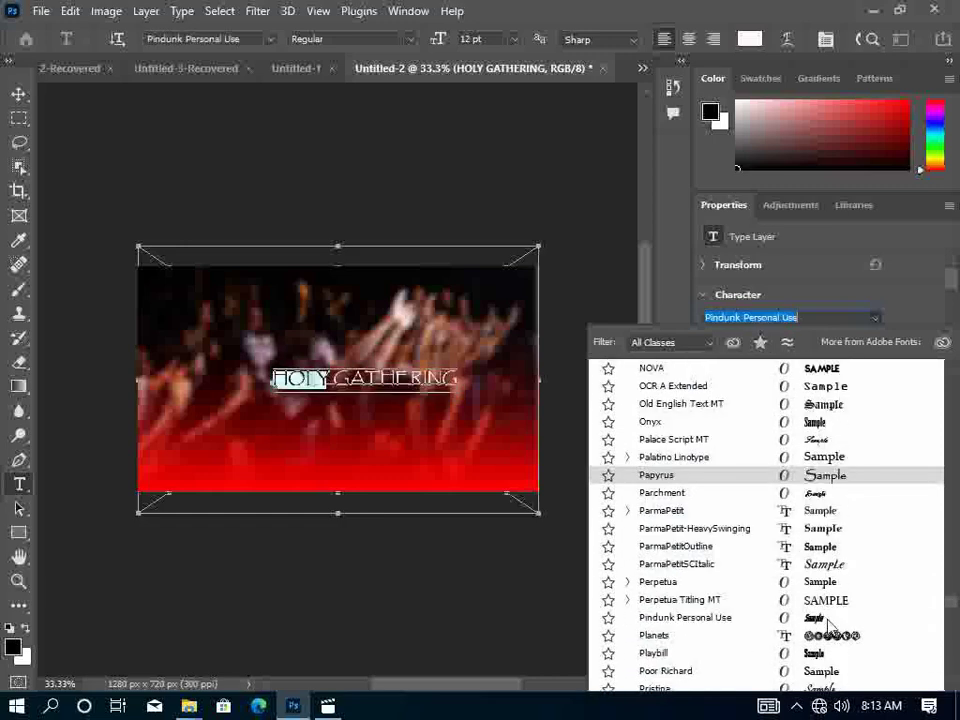
scroll(826, 603, "down", 1)
scroll(826, 603, "down", 1)
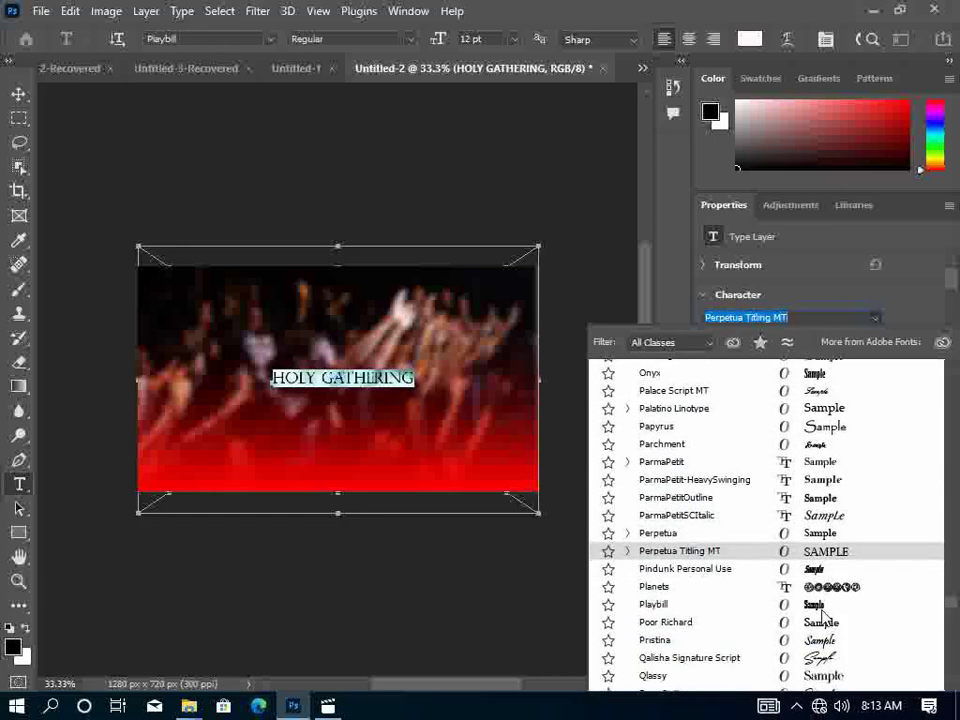
scroll(826, 600, "down", 2)
scroll(826, 594, "down", 1)
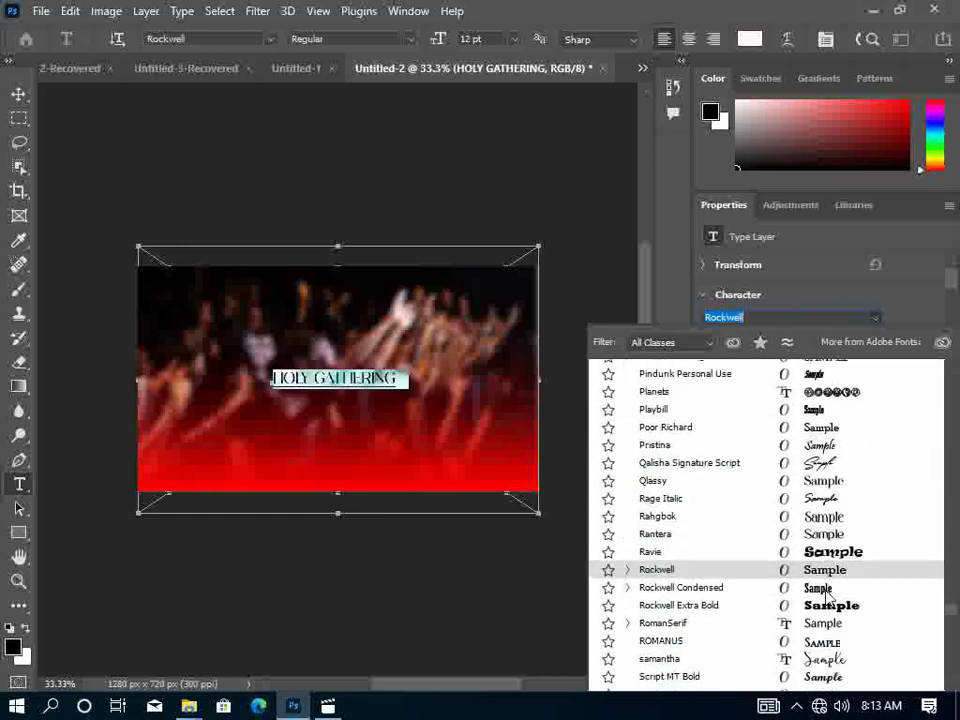
scroll(826, 594, "down", 1)
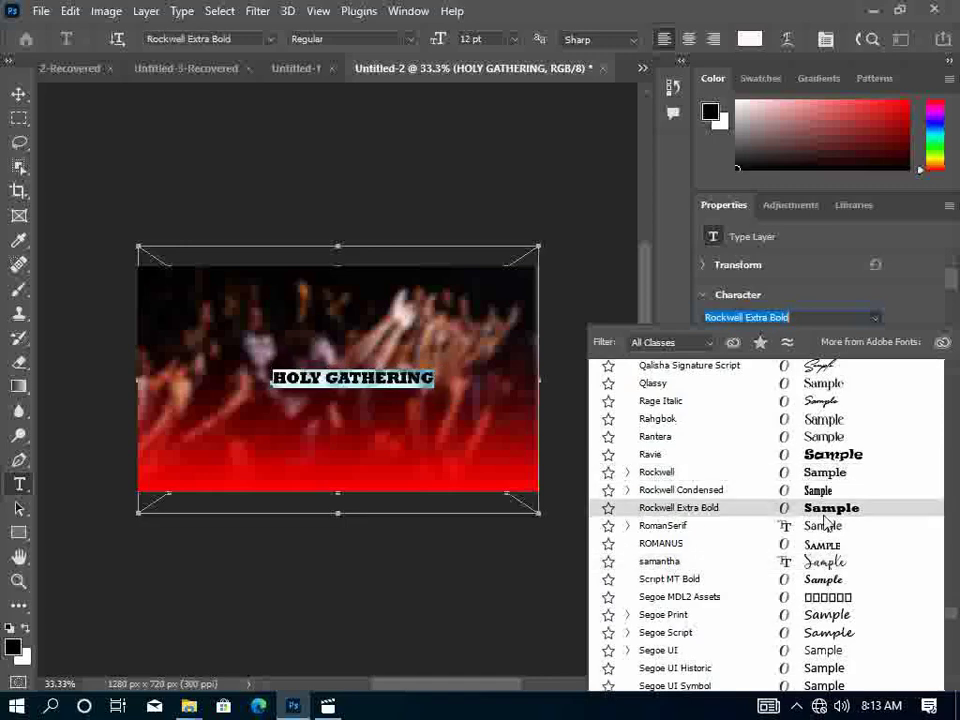
scroll(824, 523, "down", 2)
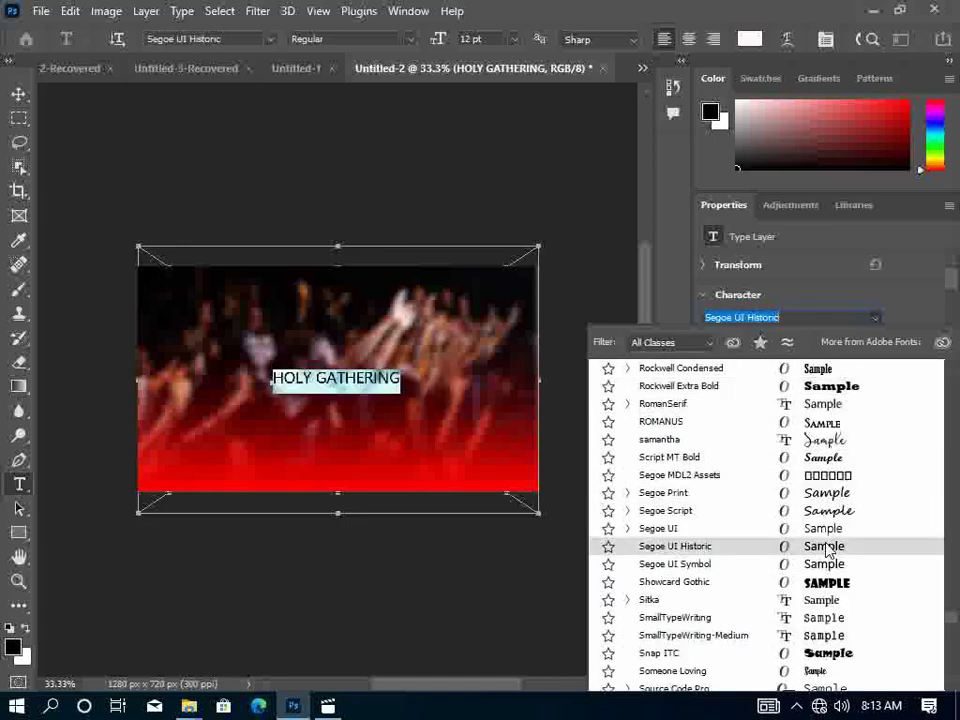
scroll(826, 549, "down", 2)
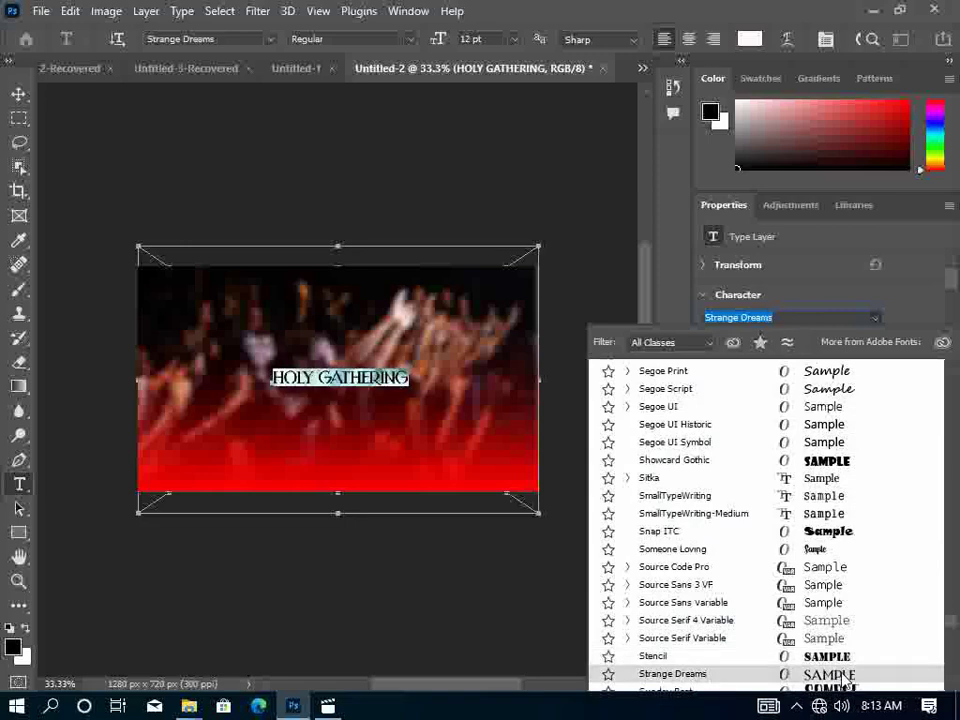
scroll(843, 678, "down", 2)
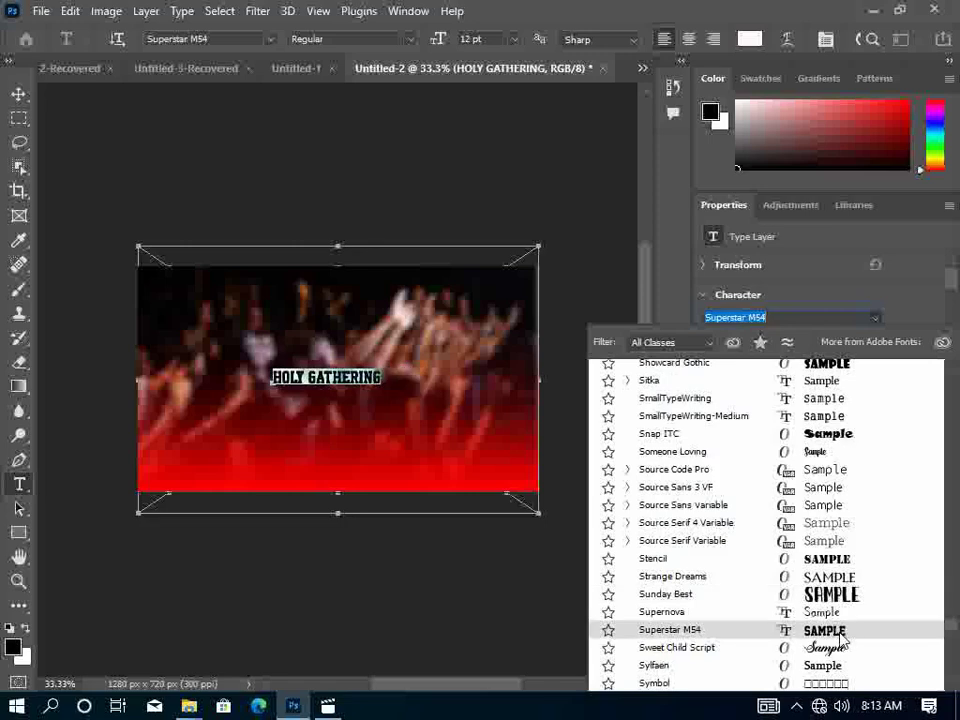
scroll(840, 635, "down", 2)
scroll(840, 635, "down", 3)
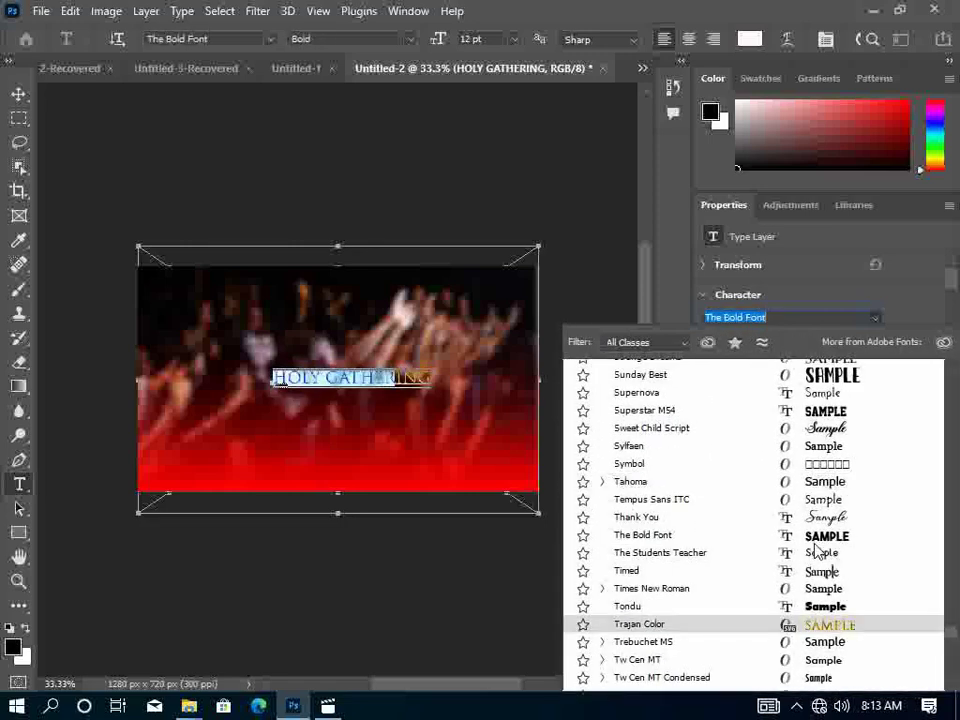
scroll(830, 545, "down", 2)
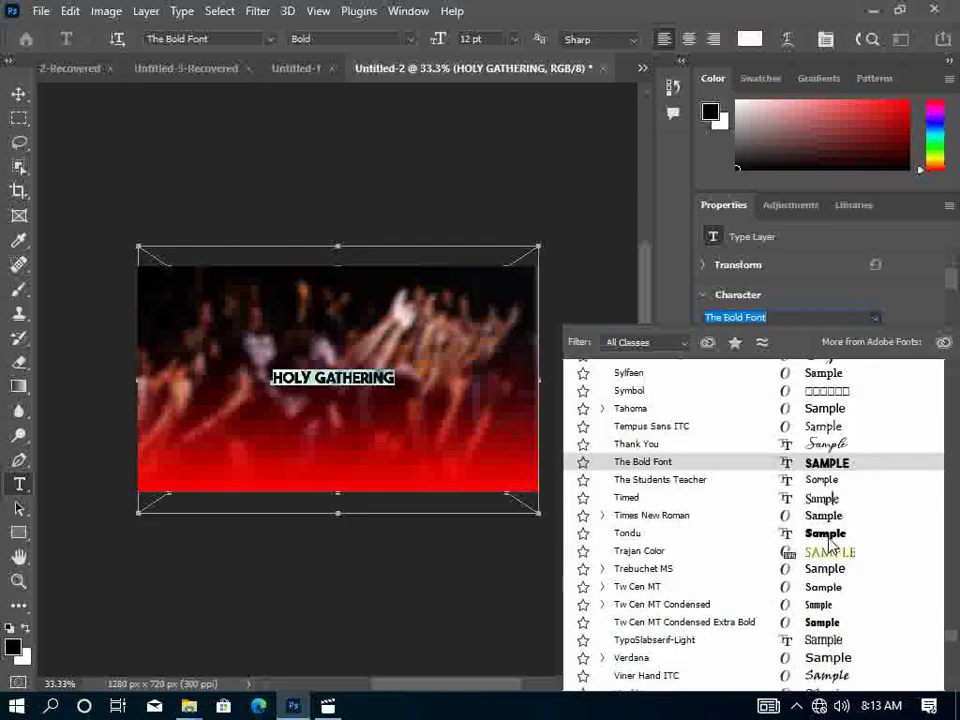
scroll(830, 540, "down", 3)
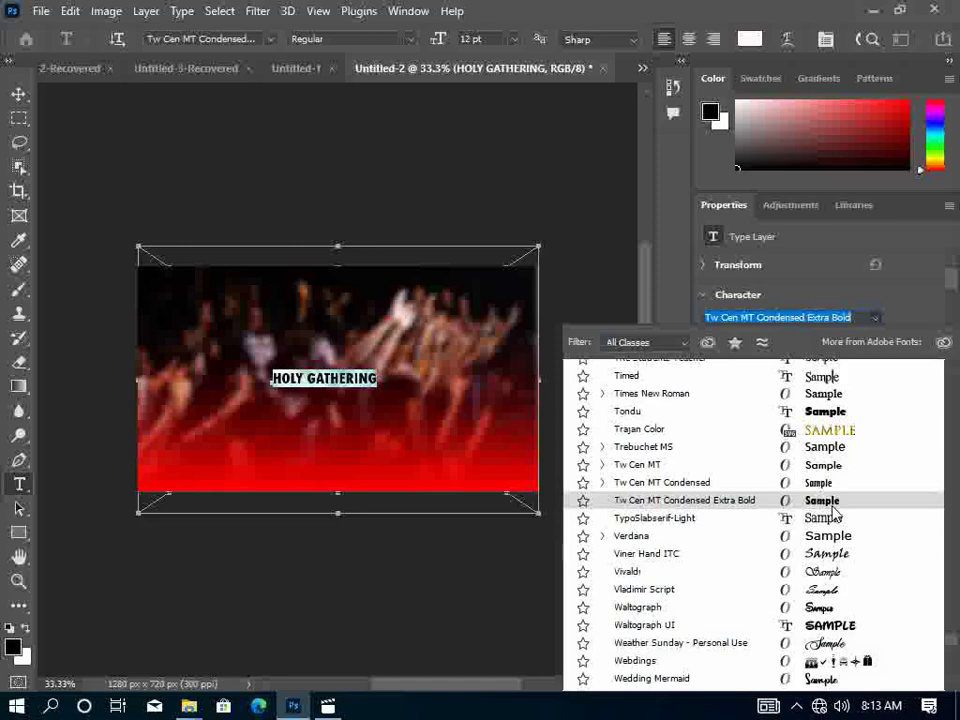
scroll(833, 513, "down", 1)
scroll(833, 520, "down", 4)
scroll(833, 525, "down", 3)
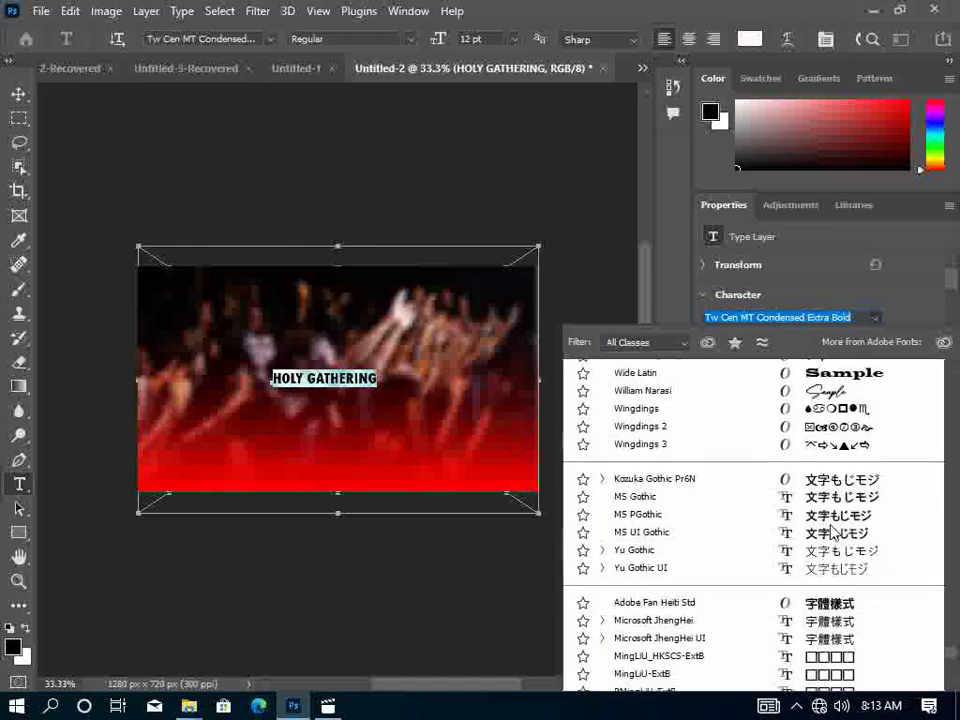
scroll(833, 535, "down", 3)
scroll(833, 537, "down", 3)
scroll(833, 538, "down", 3)
scroll(833, 540, "down", 3)
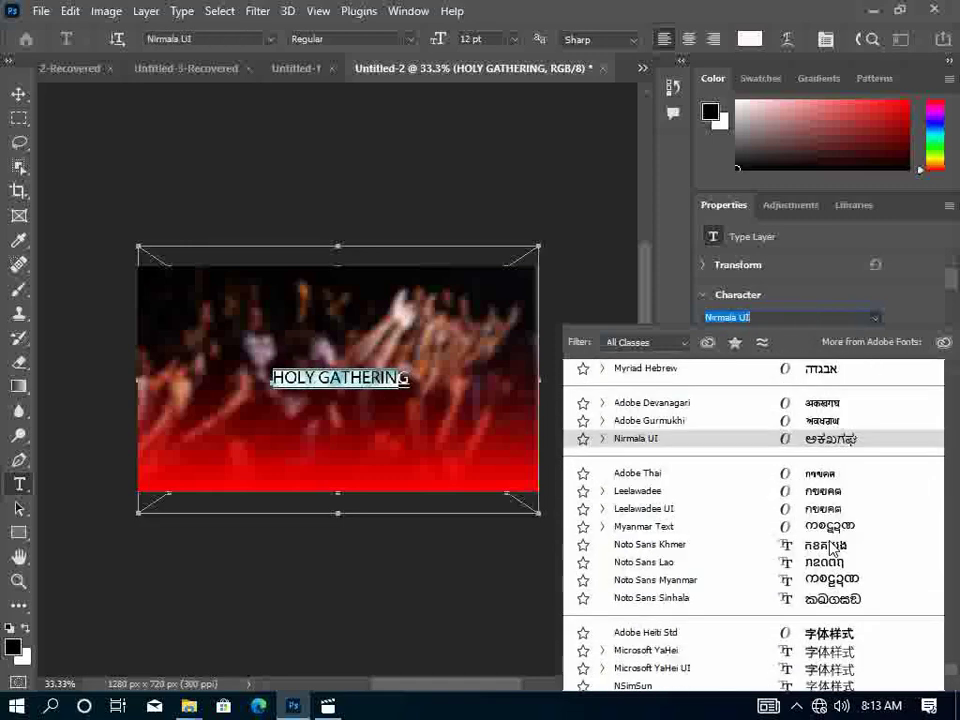
scroll(833, 545, "down", 1)
scroll(832, 550, "up", 5)
scroll(832, 550, "up", 2)
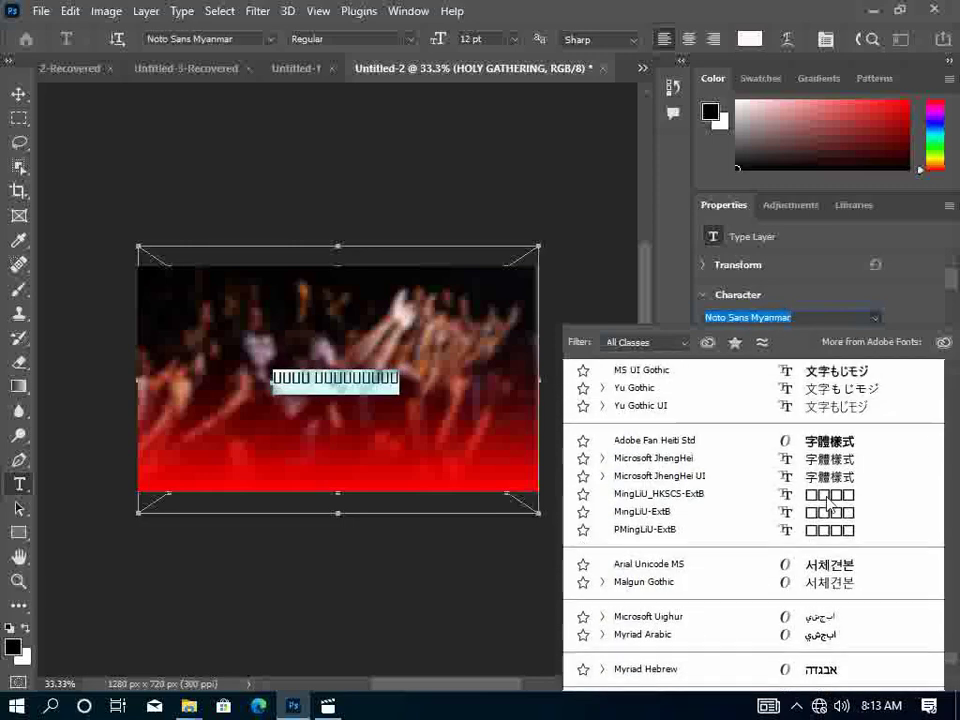
scroll(855, 403, "up", 1)
scroll(855, 403, "up", 2)
scroll(851, 400, "up", 4)
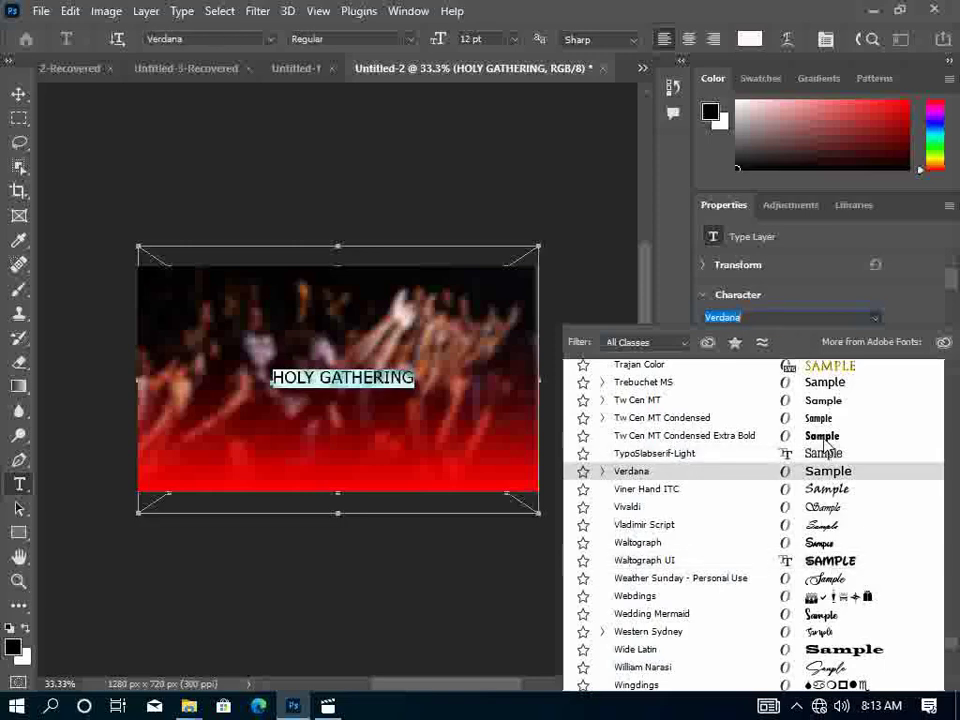
scroll(826, 470, "up", 3)
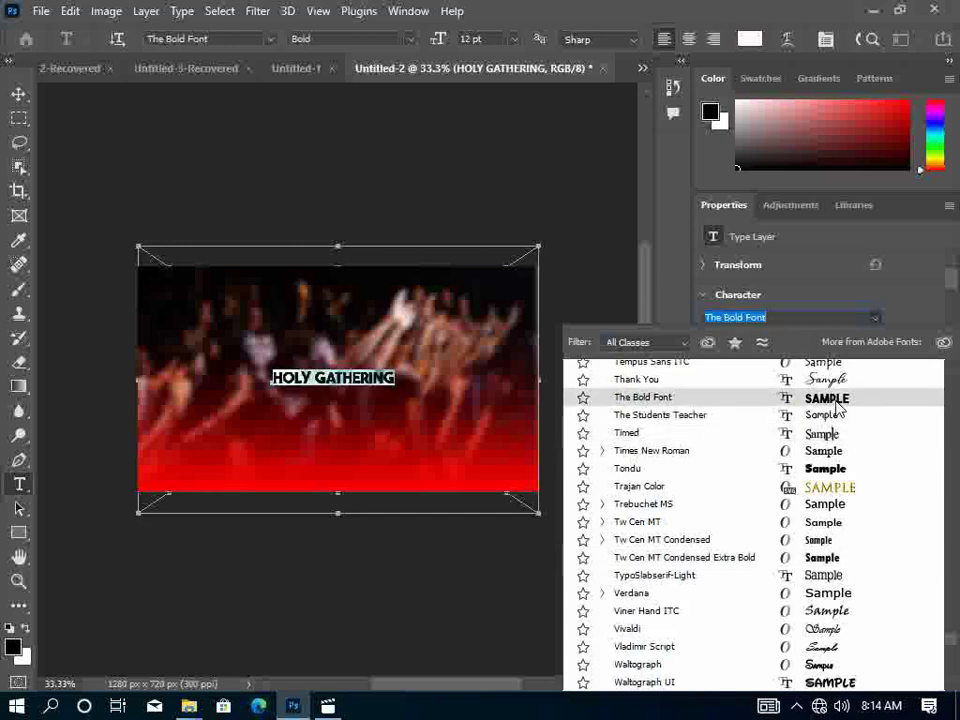
Set the HOLY GATHERING title in The Bold Font with text colour e9e7e7.
left_click(833, 399)
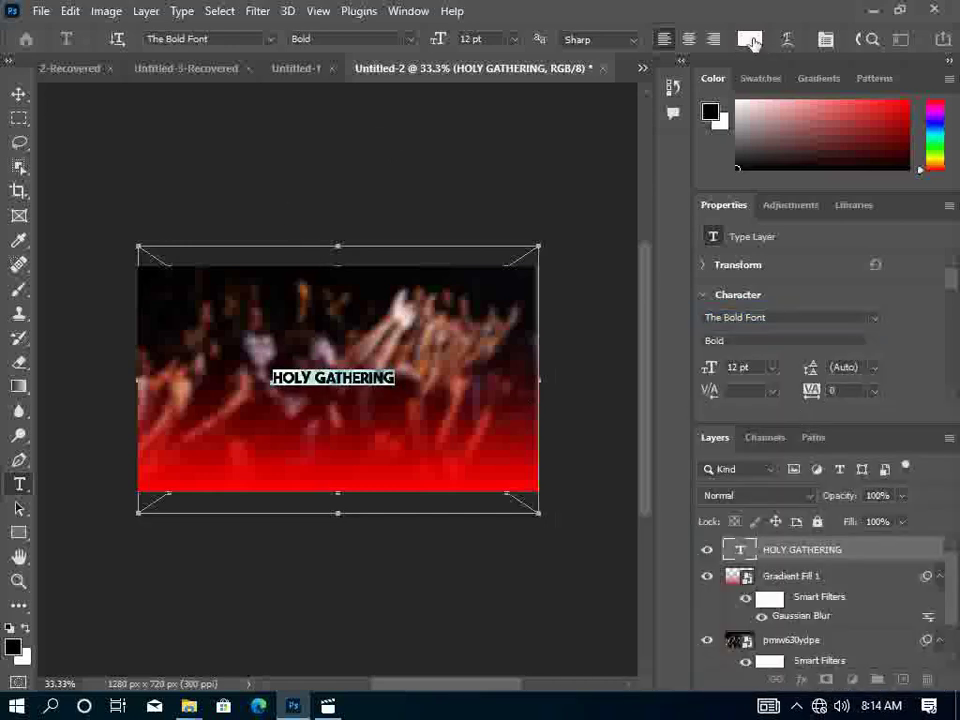
left_click(749, 39)
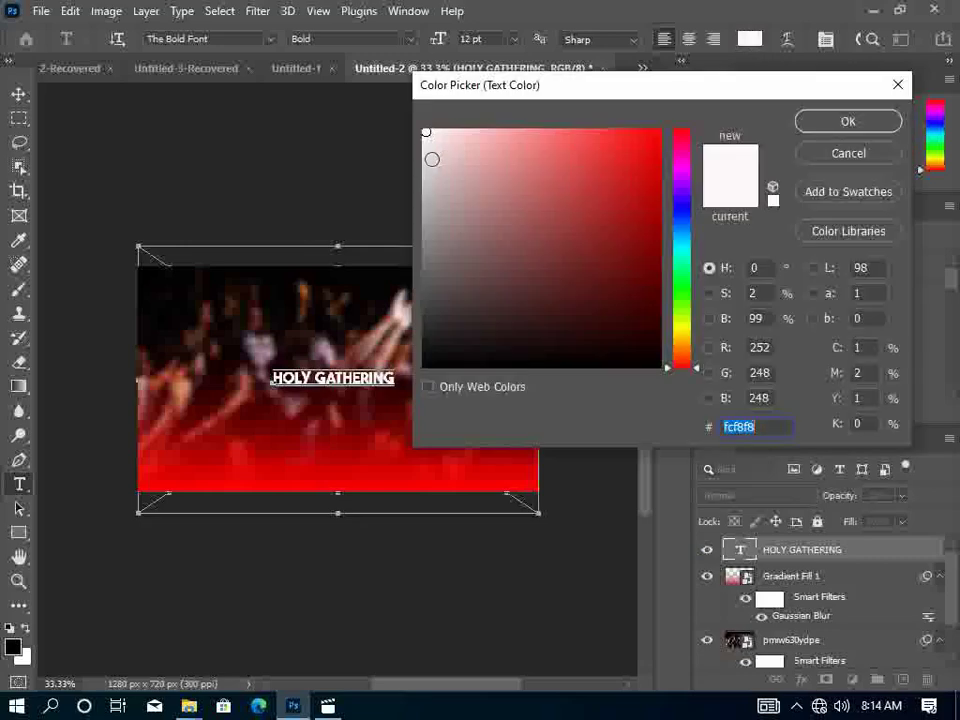
left_click(424, 149)
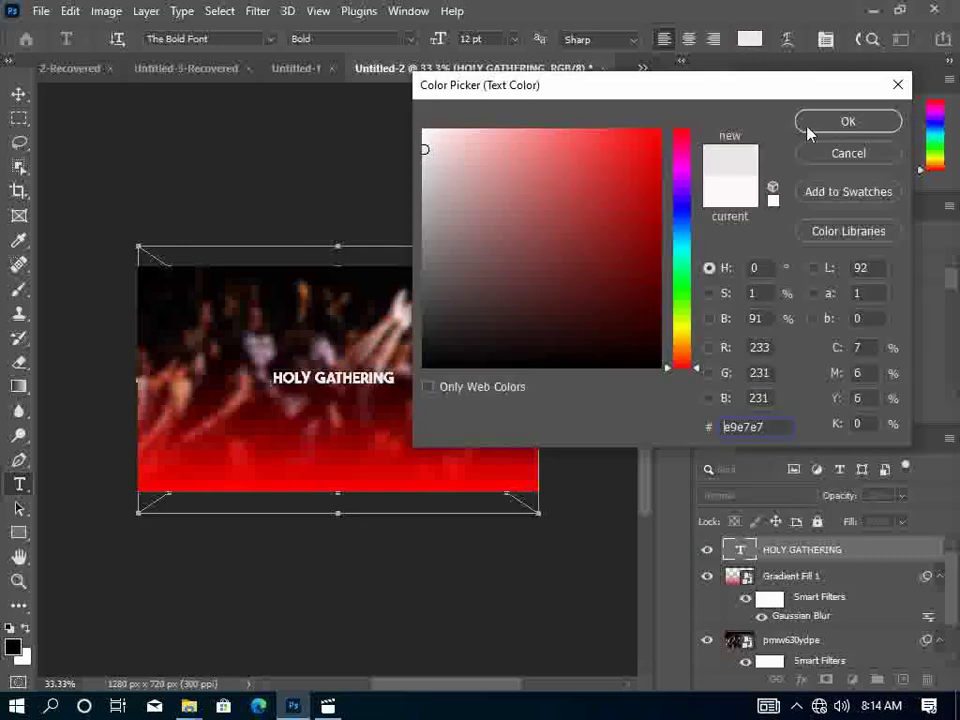
left_click(845, 122)
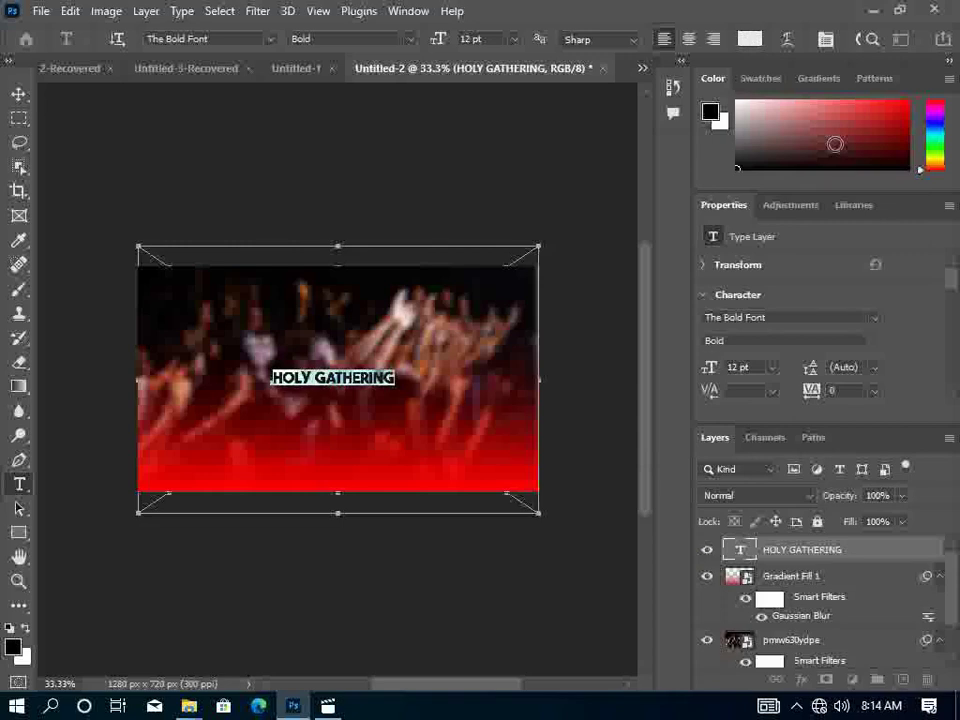
Commit the HOLY GATHERING text edit by switching to the Move tool.
left_click(18, 95)
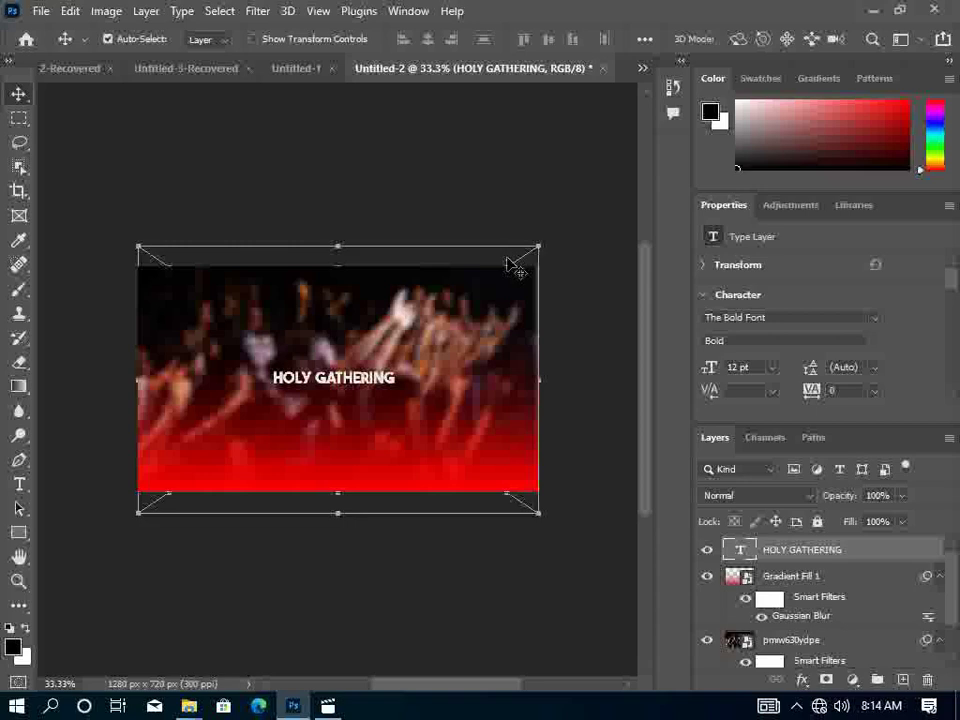
Free-transform the HOLY GATHERING title to about 178% and centre it horizontally.
key("ctrl")
key("ctrl+t")
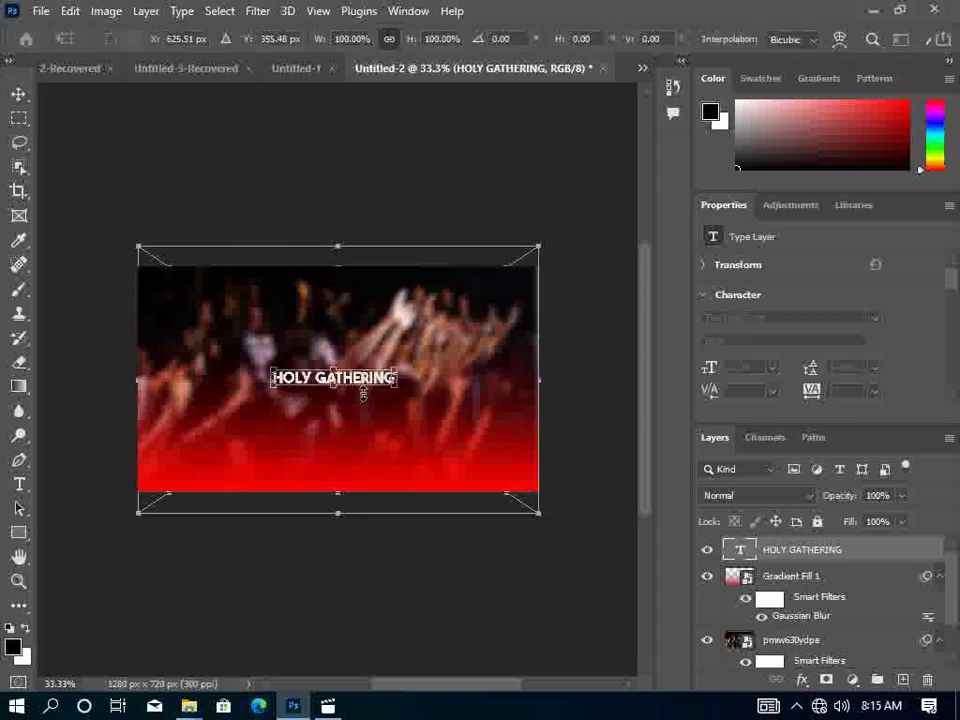
left_click_drag(393, 380, 487, 385)
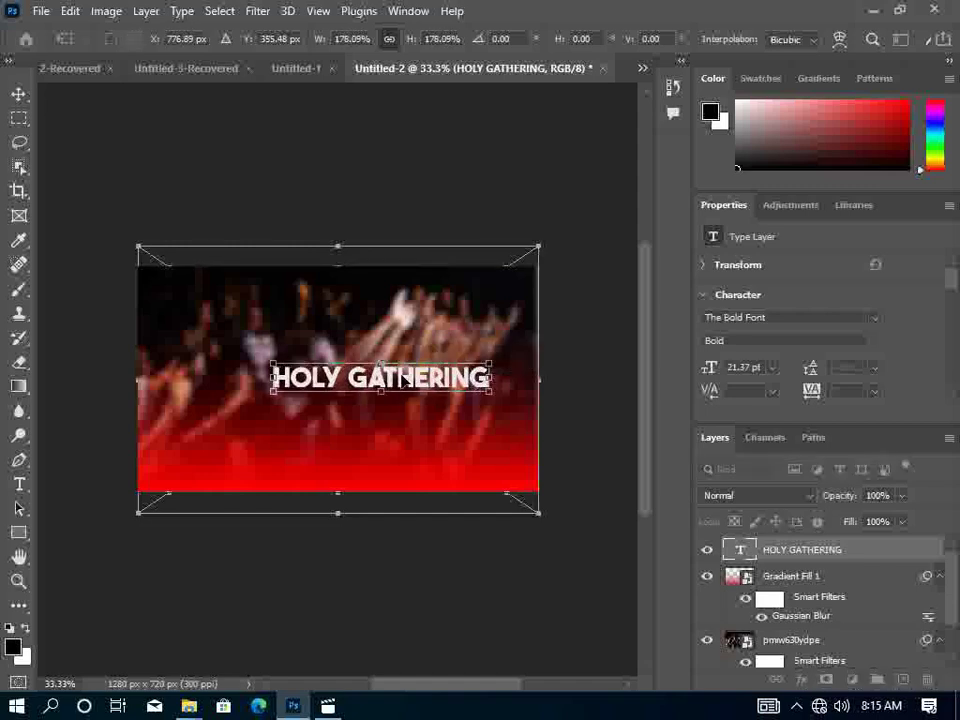
mouse_move(400, 379)
left_mouse_down()
mouse_move(362, 424)
mouse_move(362, 451)
left_mouse_up()
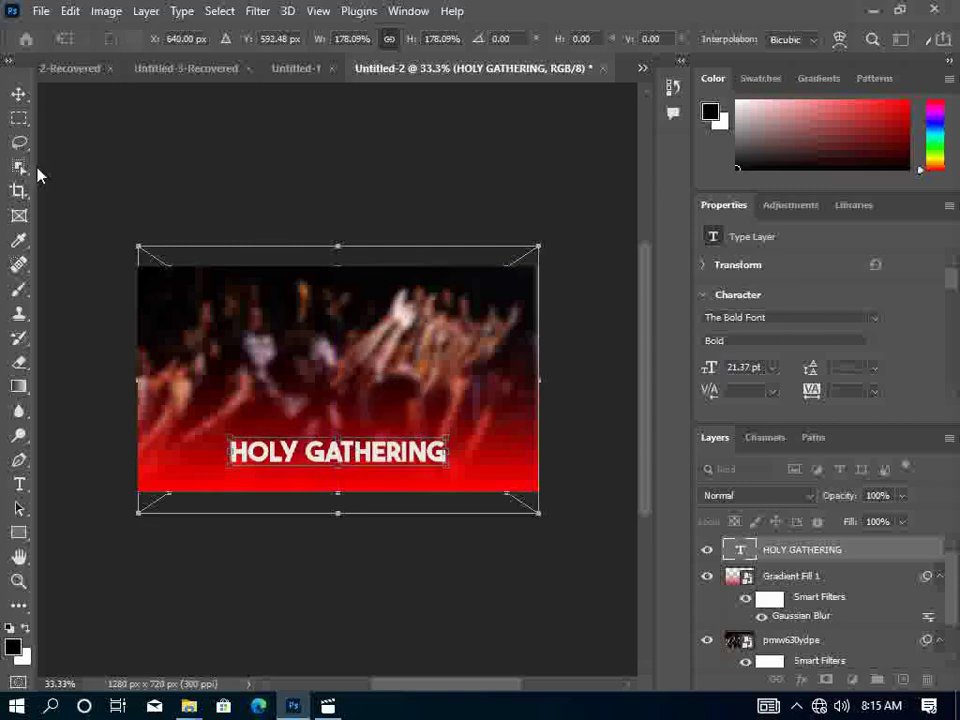
left_click(18, 93)
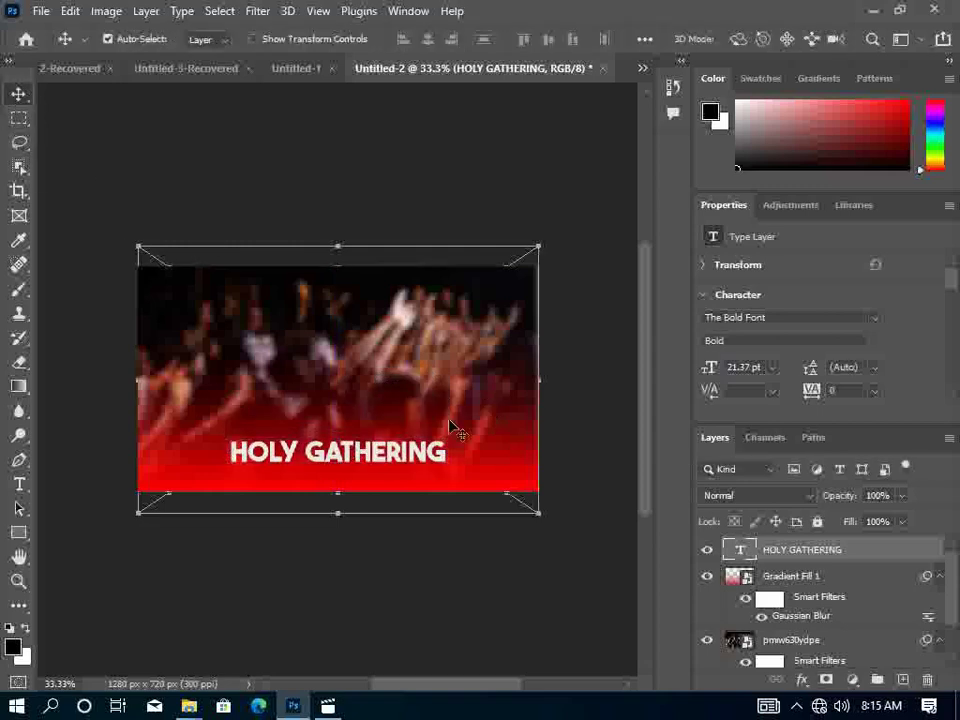
Nudge the title upward about 21 px to the poster's vertical middle.
left_click_drag(366, 460, 364, 426)
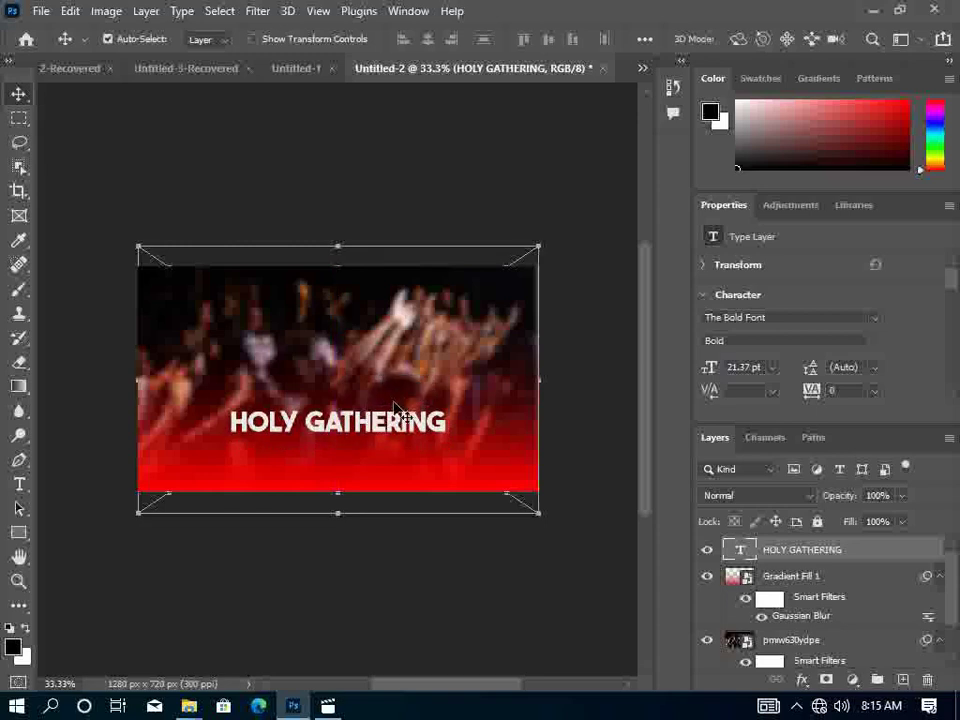
left_click_drag(395, 423, 392, 400)
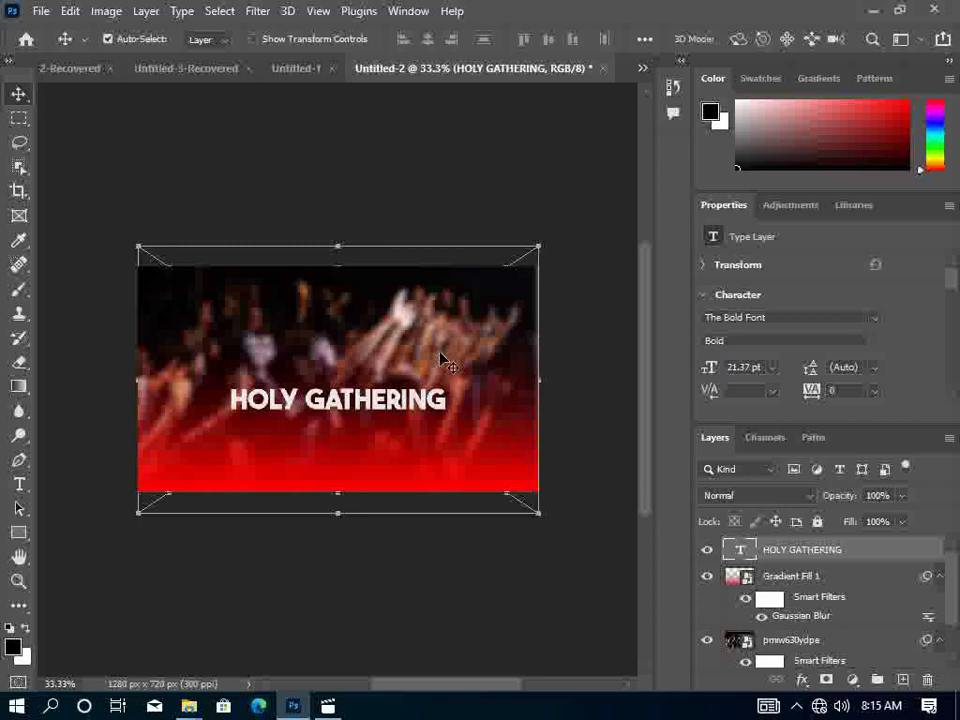
left_click(210, 150)
left_click_drag(384, 404, 383, 383)
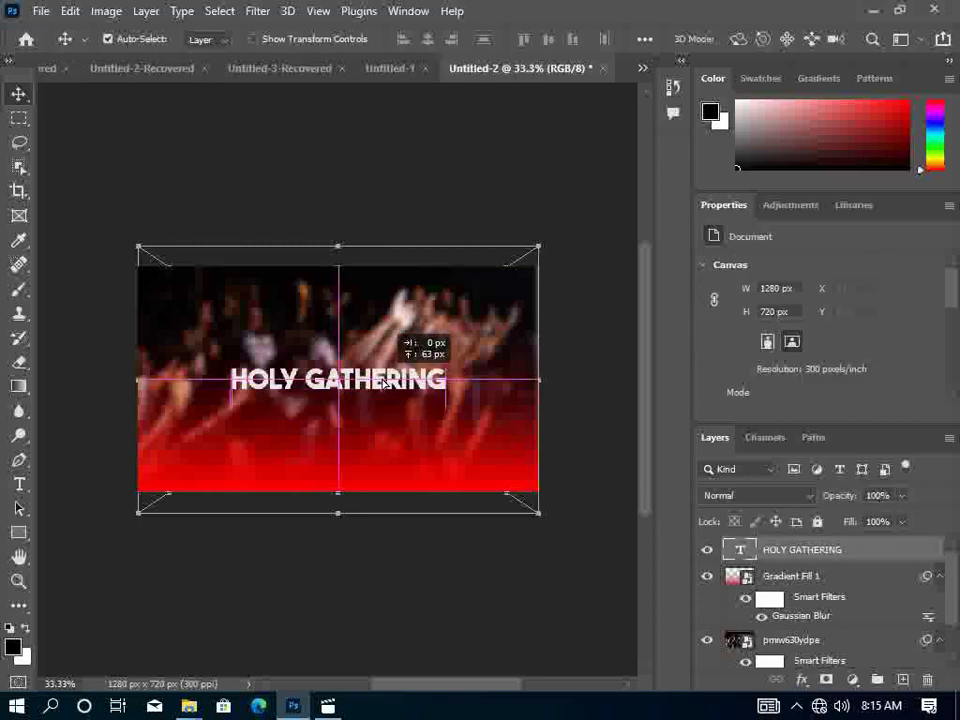
Add a WELCOME FOR text line just above the title and select it for restyling.
left_click(20, 487)
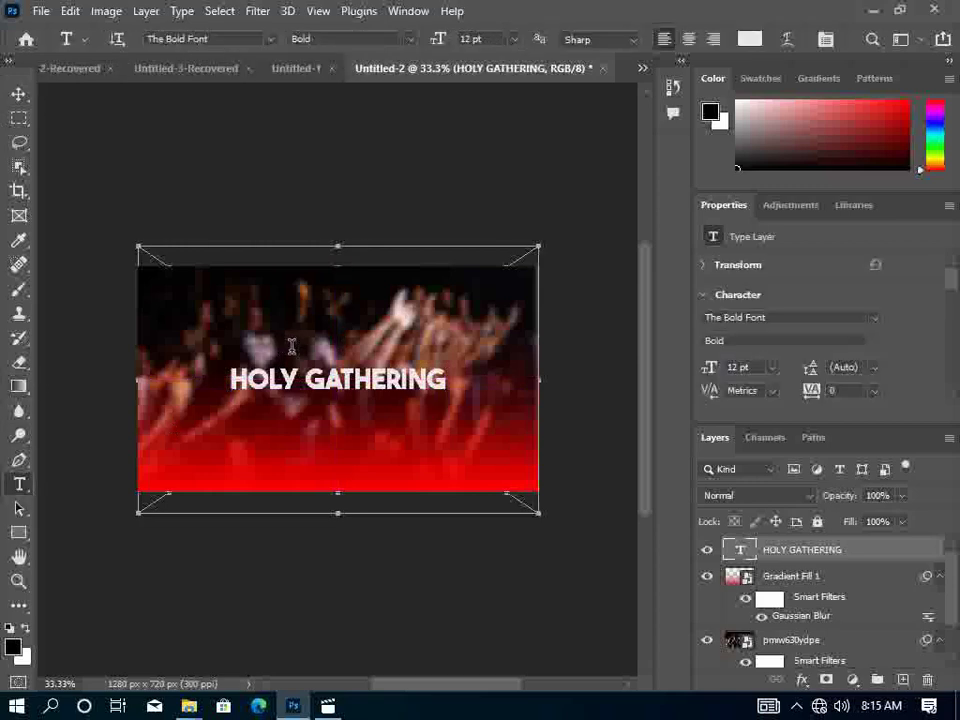
left_click(291, 346)
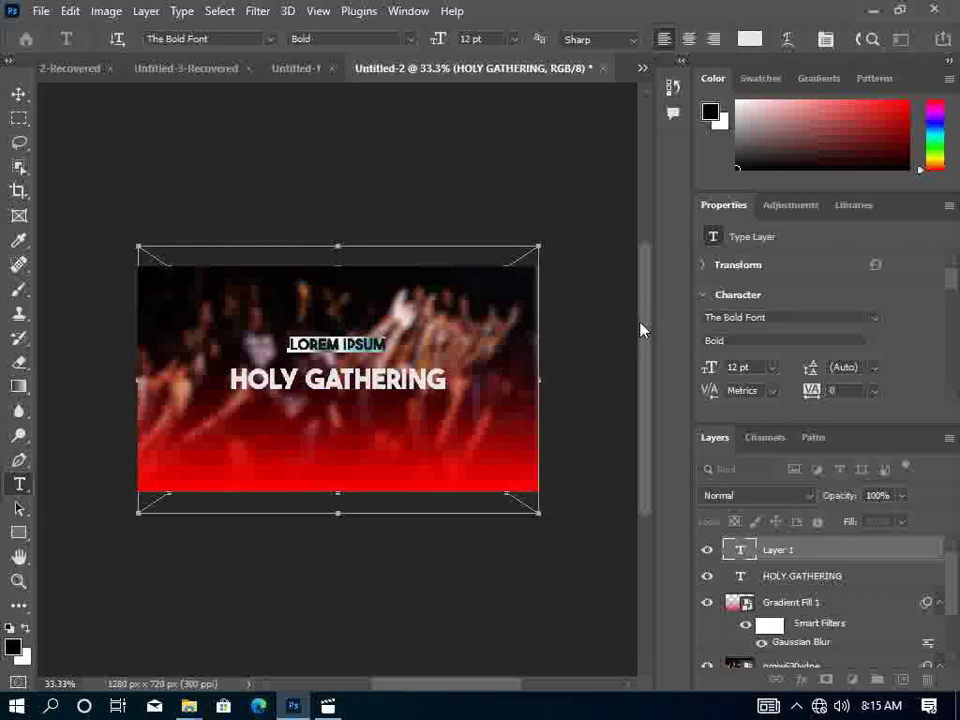
type("WELC")
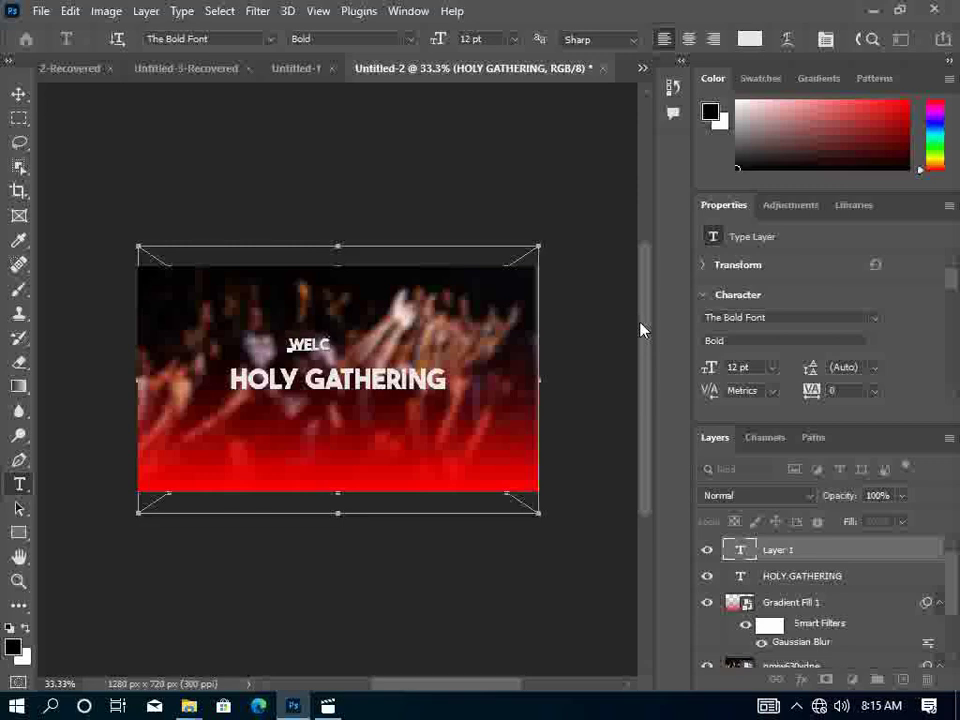
type("OMRE")
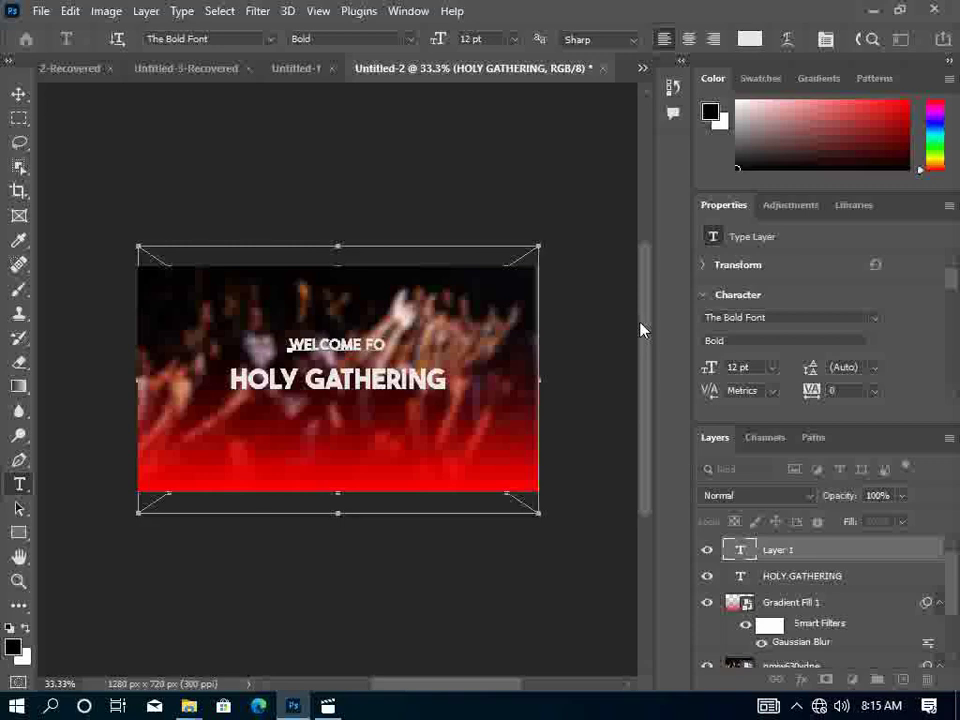
left_click(18, 93)
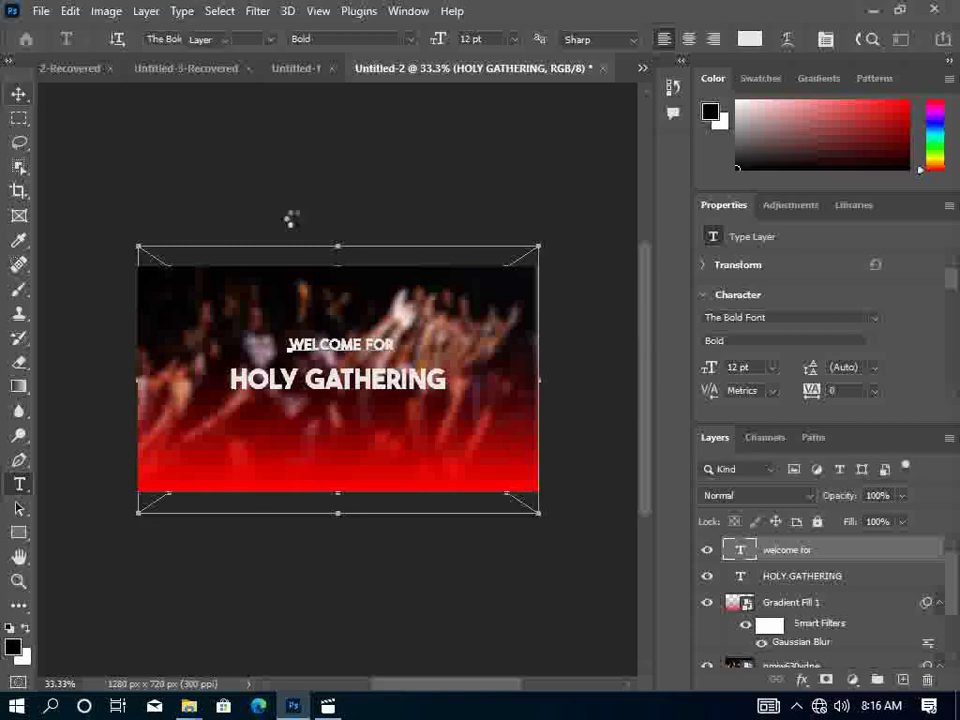
double_click(355, 342)
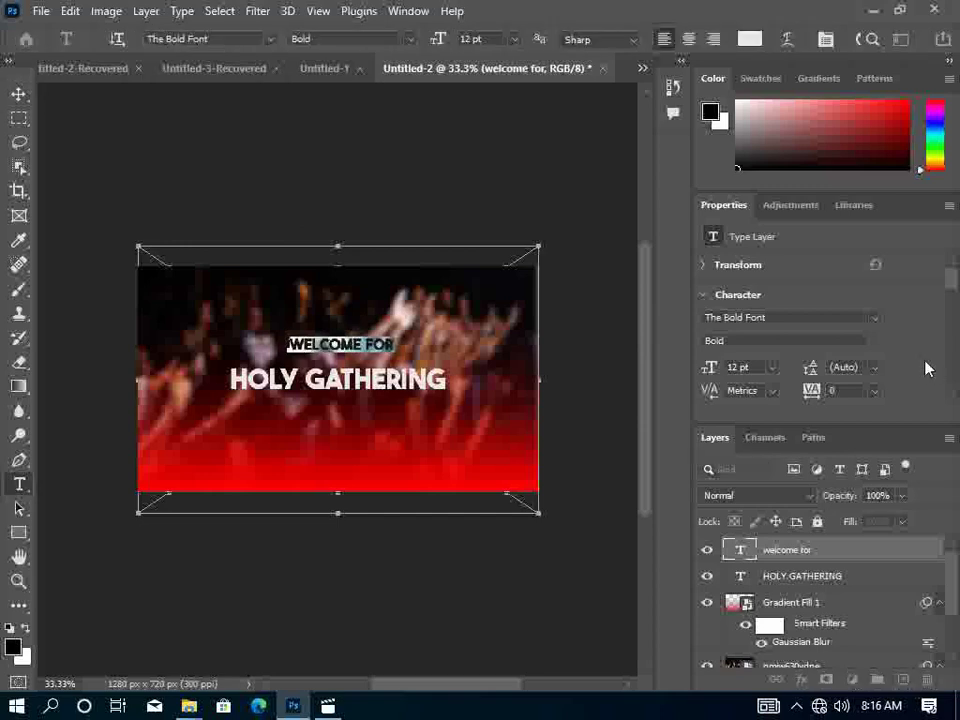
Change the welcome for line's font to Brittany Signature Regular.
left_click(875, 318)
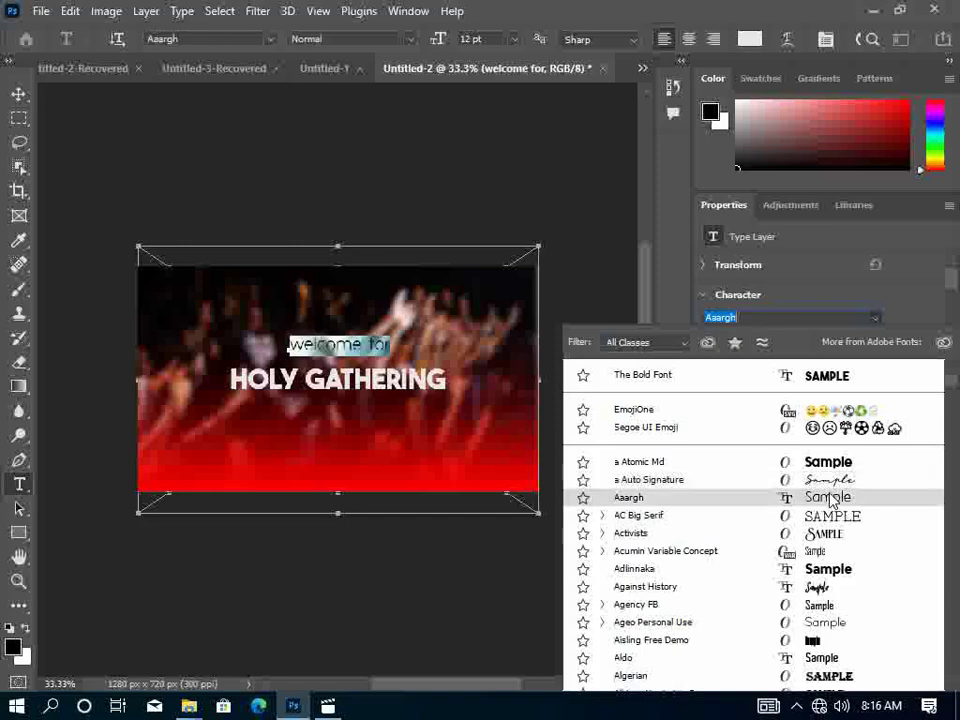
scroll(830, 500, "down", 2)
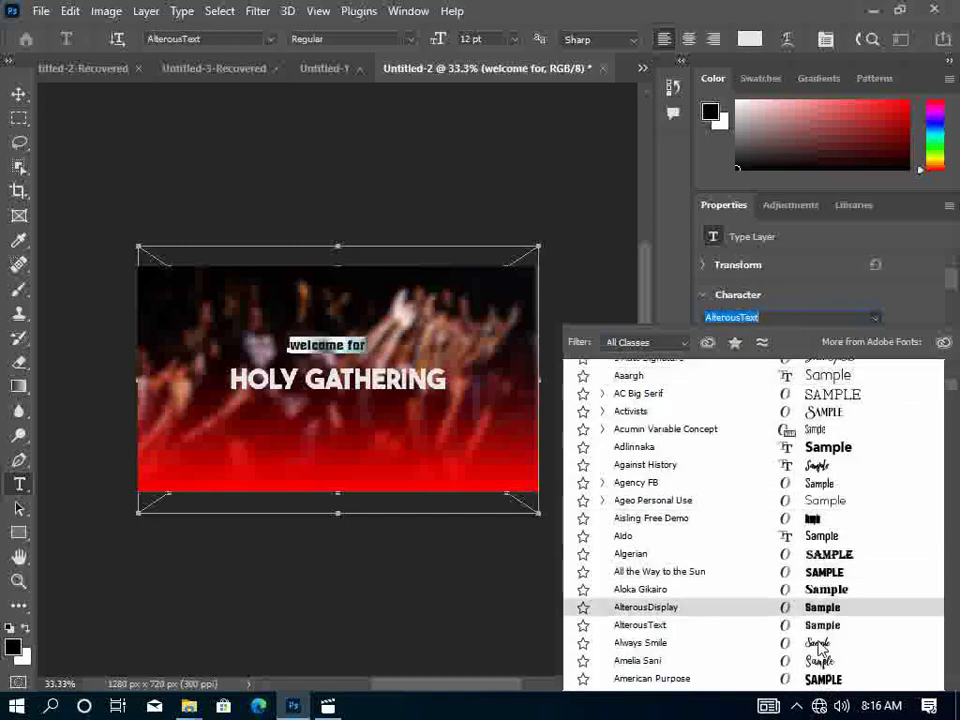
scroll(820, 645, "down", 2)
scroll(820, 645, "down", 2)
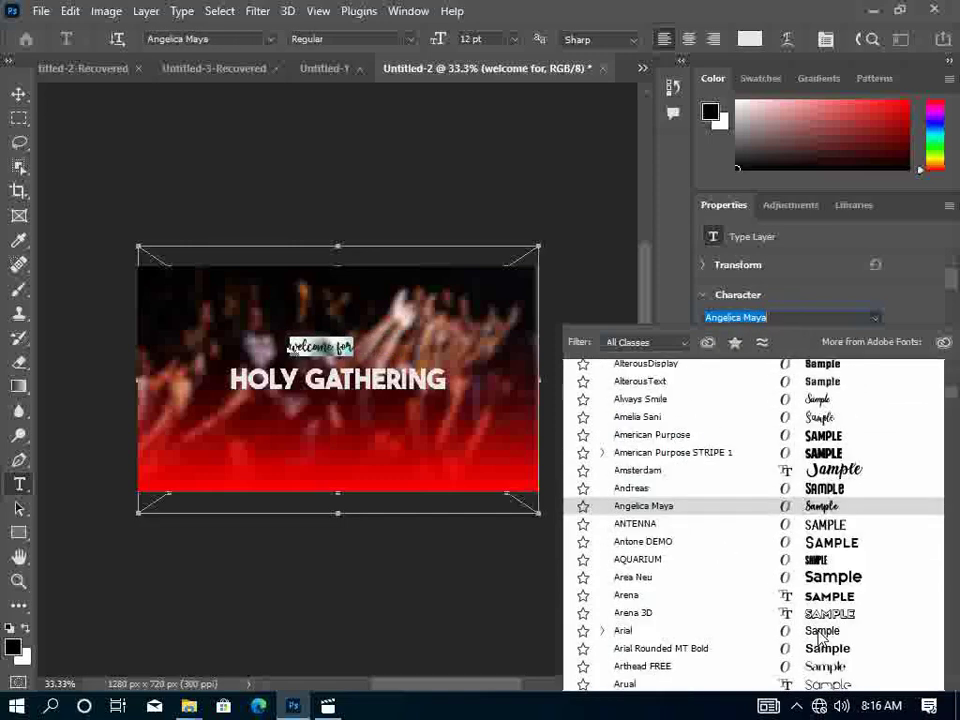
scroll(818, 645, "down", 1)
scroll(820, 647, "down", 2)
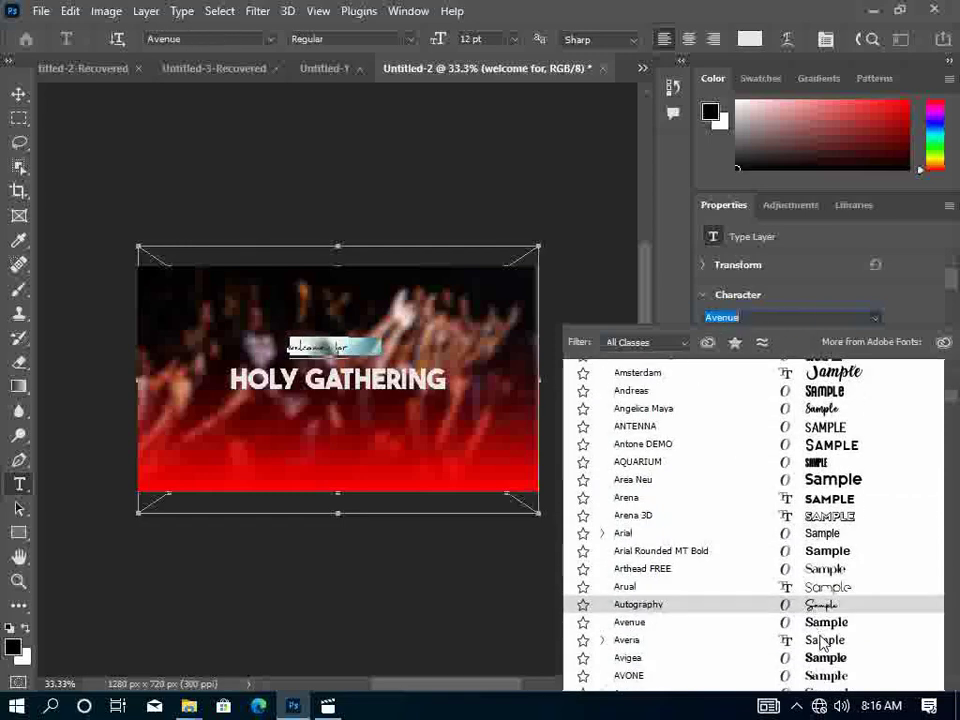
scroll(822, 650, "down", 1)
scroll(822, 648, "down", 2)
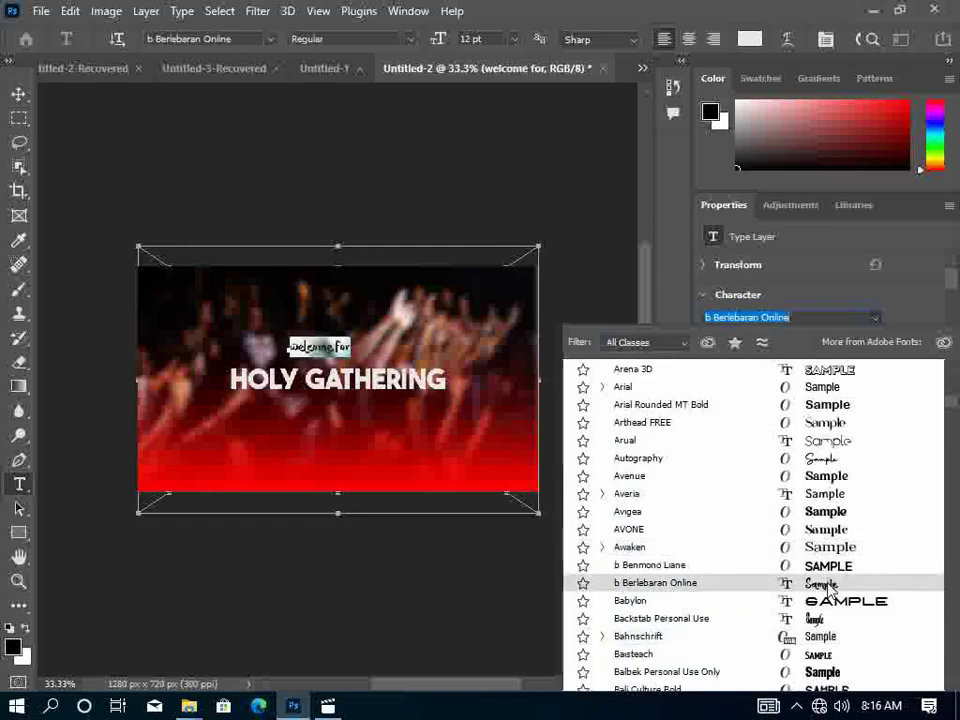
scroll(828, 592, "down", 2)
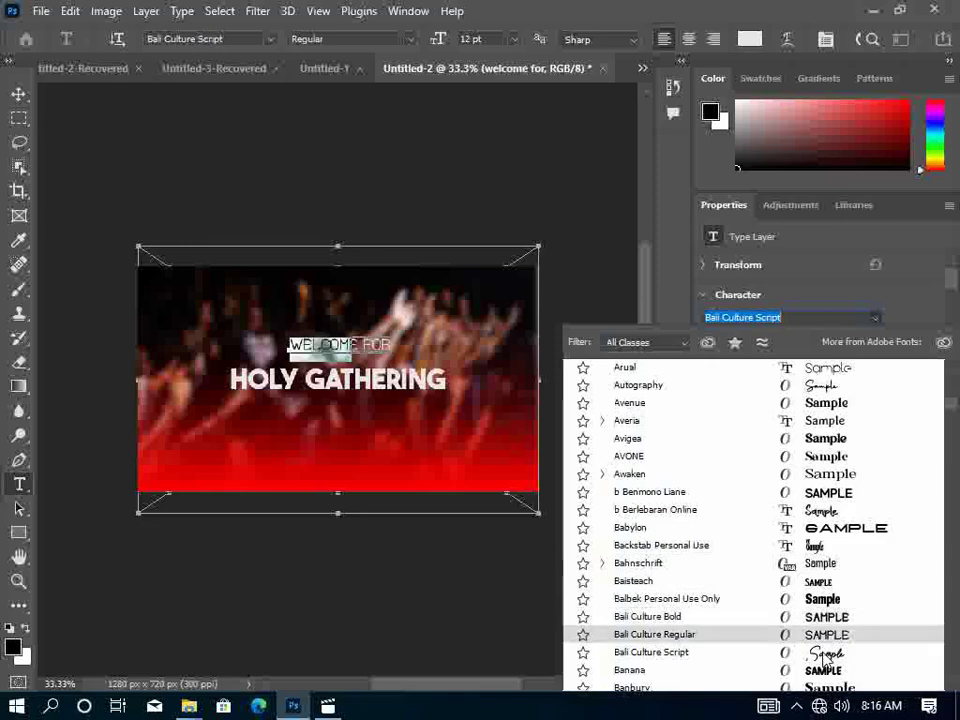
scroll(825, 655, "down", 2)
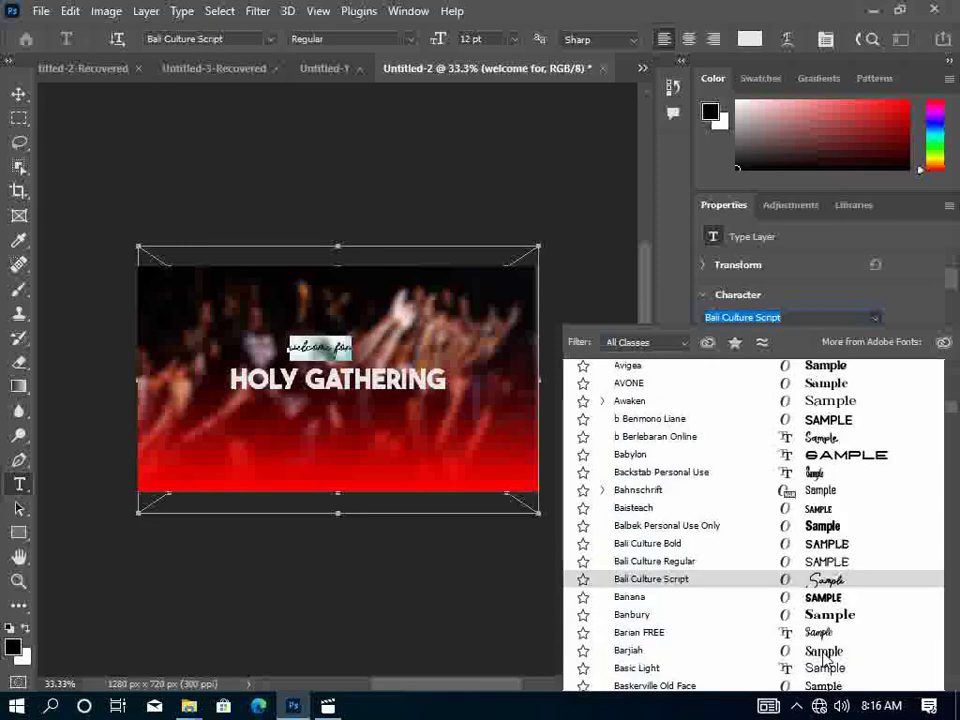
scroll(825, 655, "down", 3)
scroll(826, 640, "down", 1)
scroll(826, 600, "down", 2)
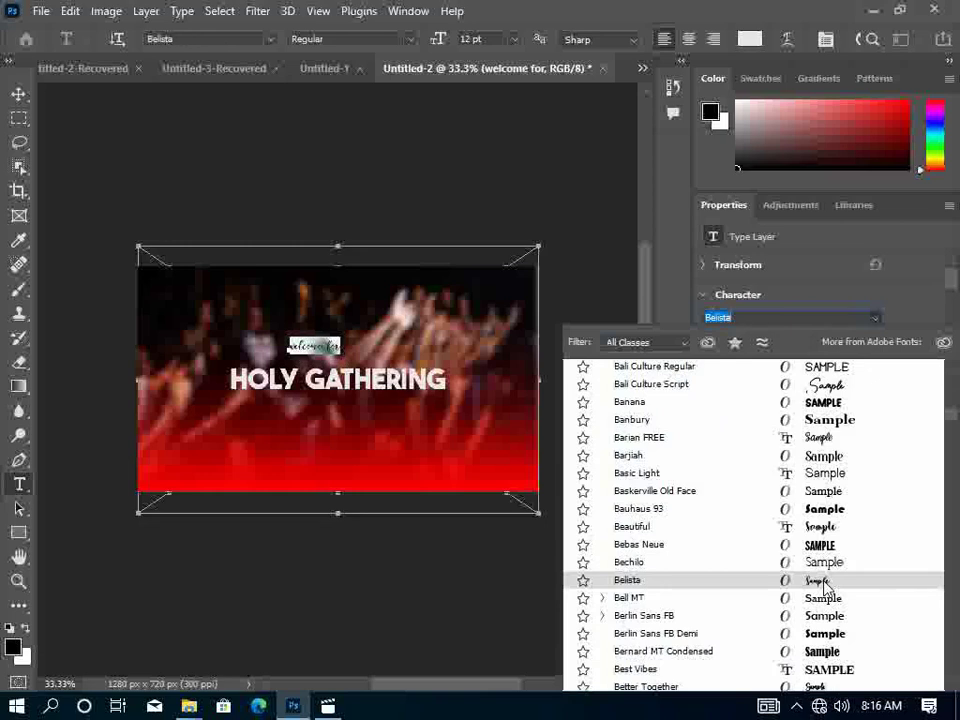
scroll(826, 586, "down", 3)
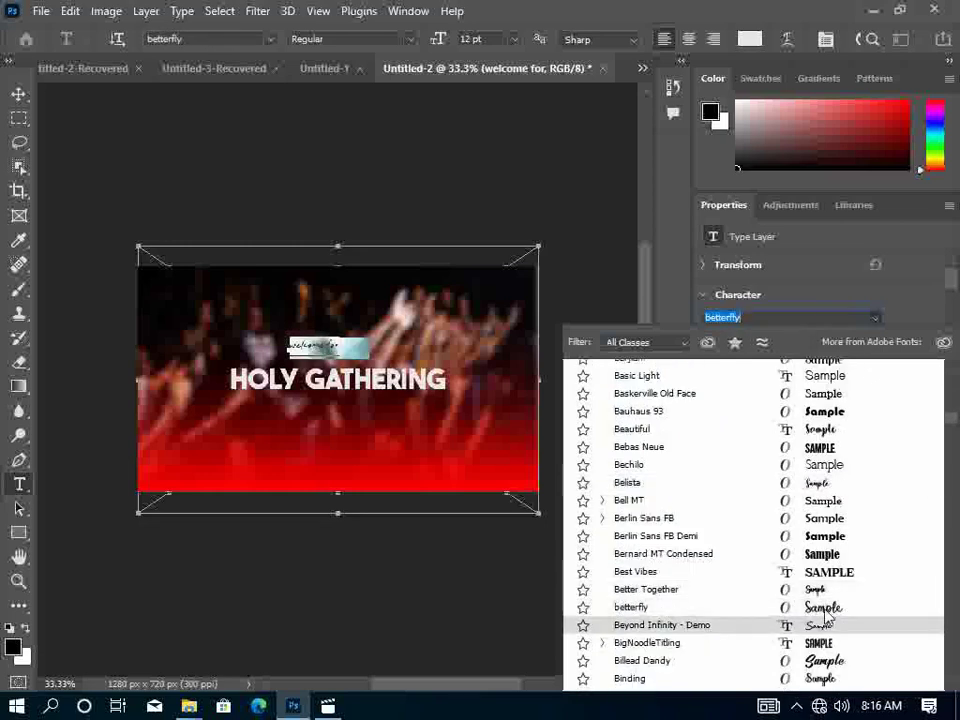
scroll(826, 600, "down", 3)
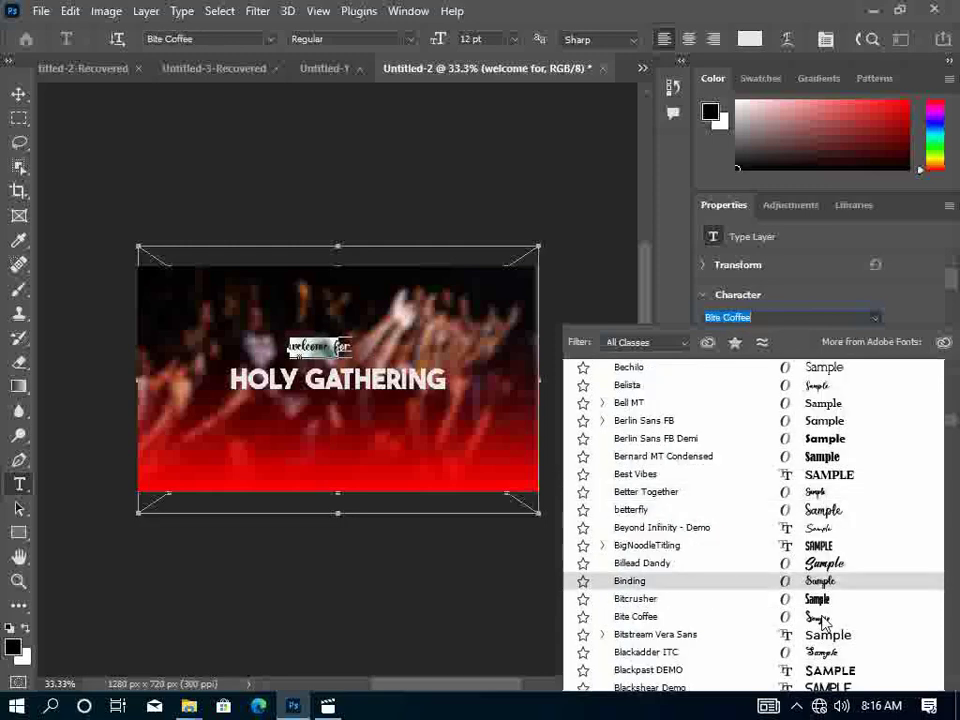
scroll(822, 622, "down", 1)
scroll(822, 622, "down", 3)
scroll(822, 622, "down", 2)
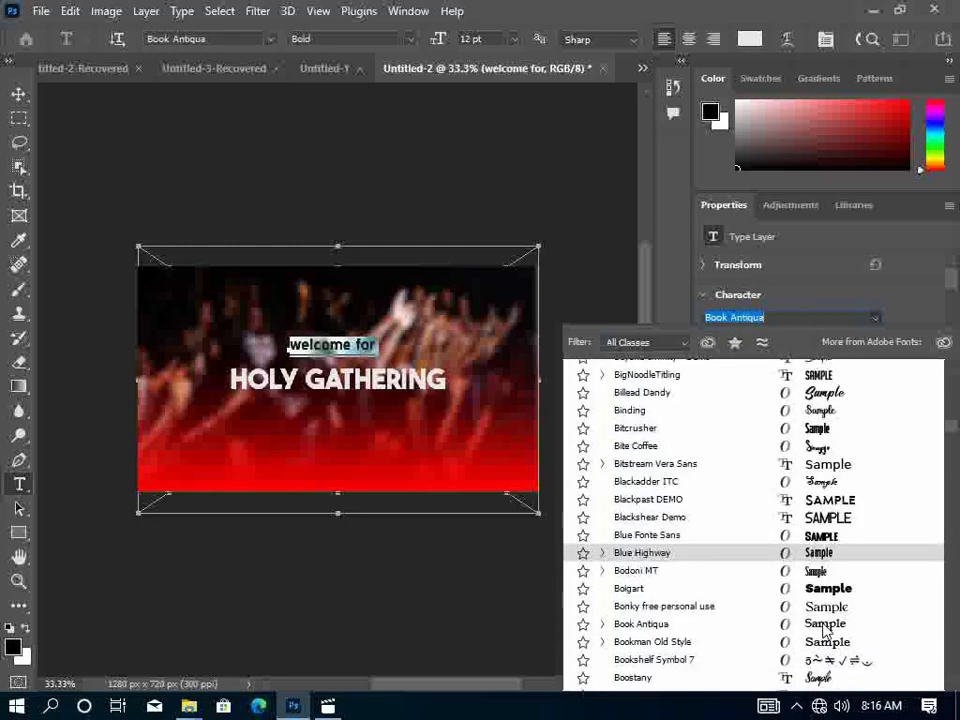
scroll(822, 622, "down", 3)
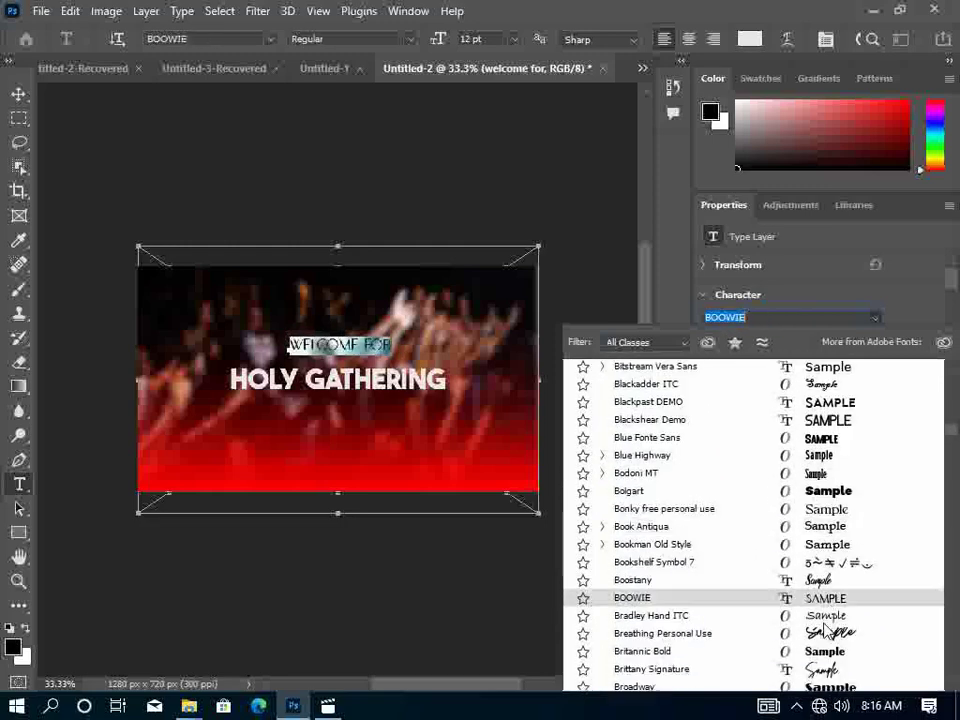
left_click(822, 675)
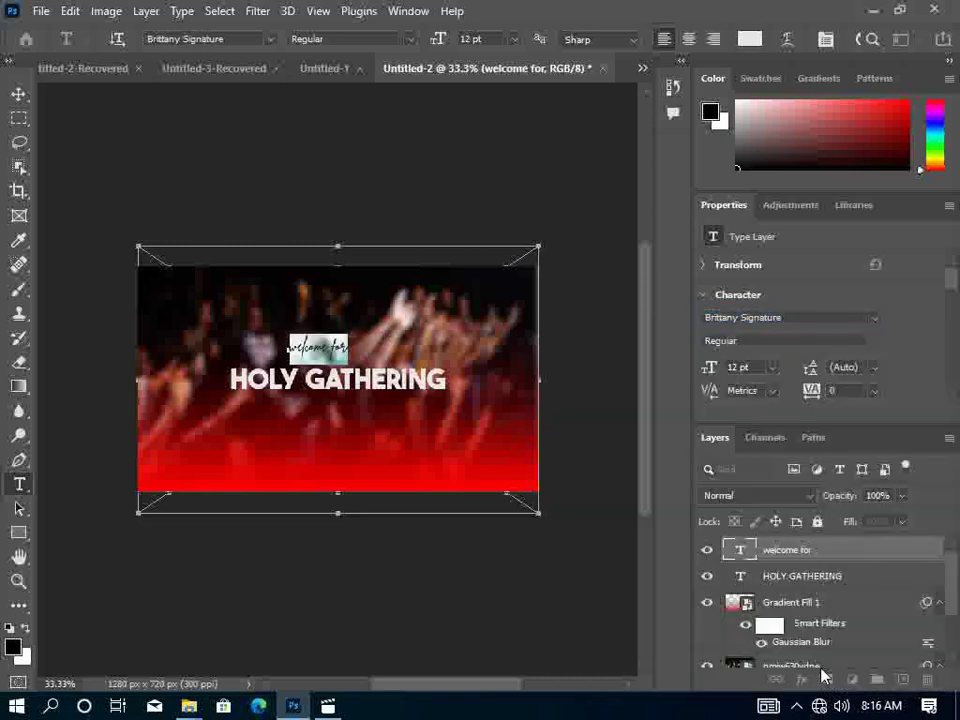
Scale the welcome for script up to about 235% (28.16 pt).
left_click(20, 97)
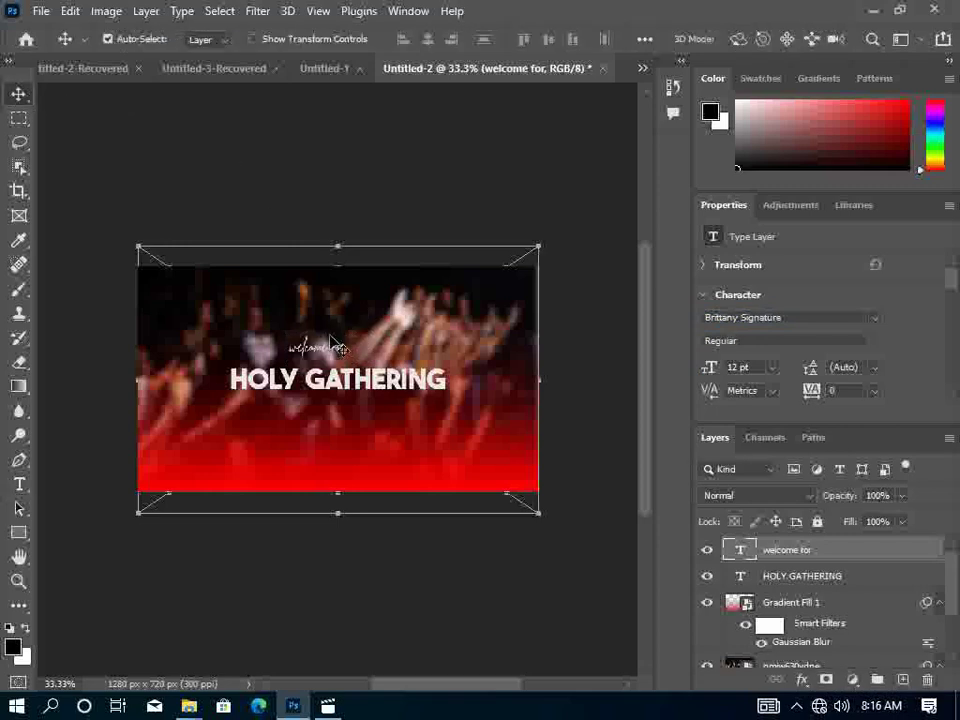
key("ctrl+t")
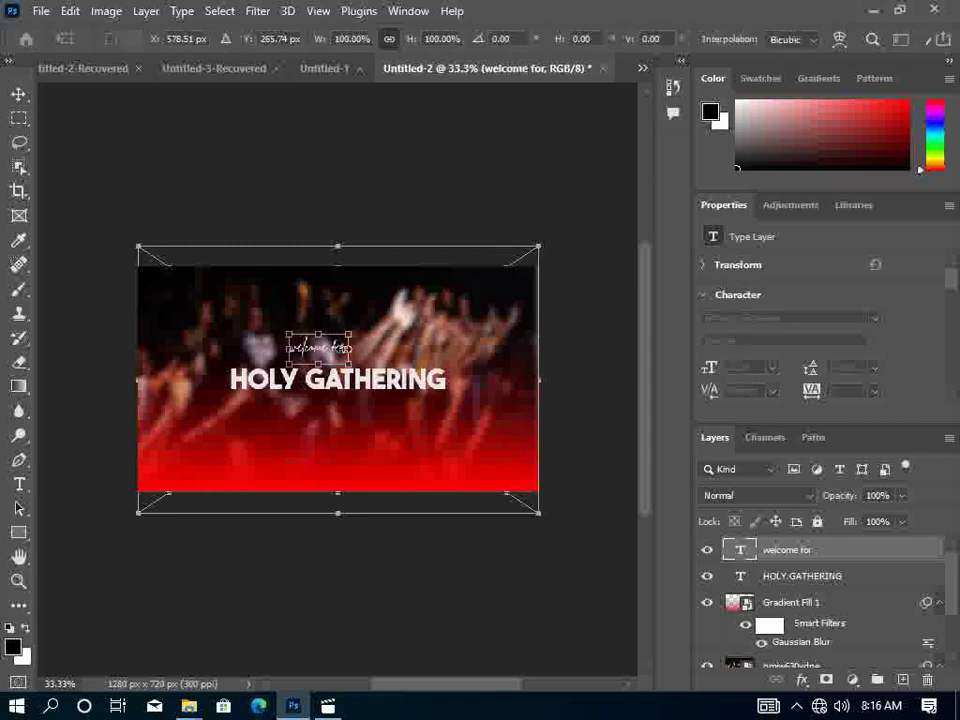
left_click_drag(350, 348, 427, 347)
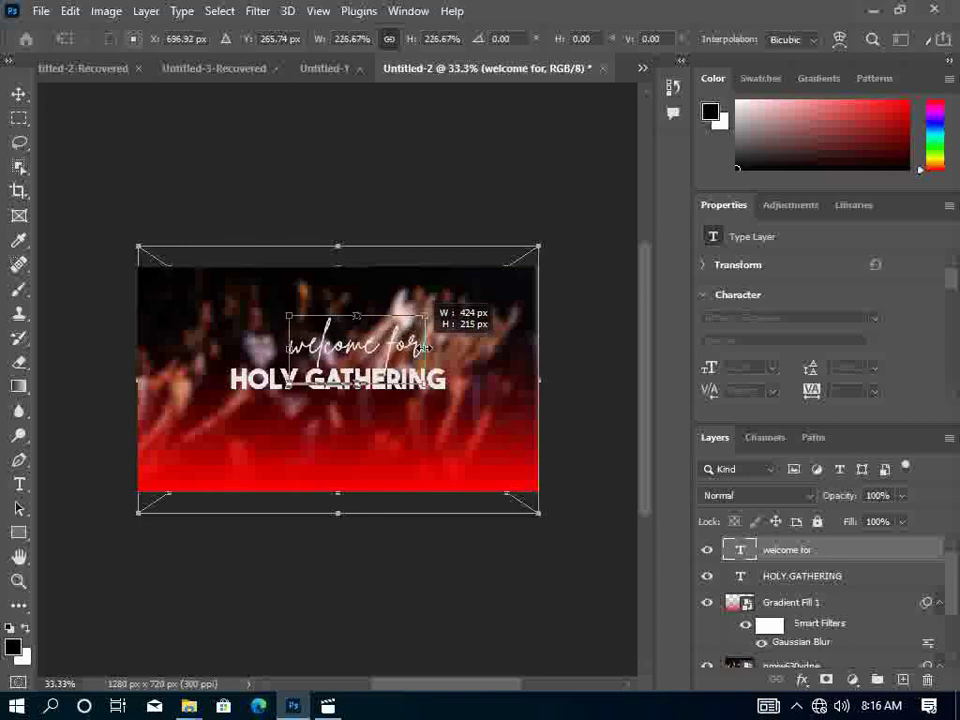
left_click(24, 95)
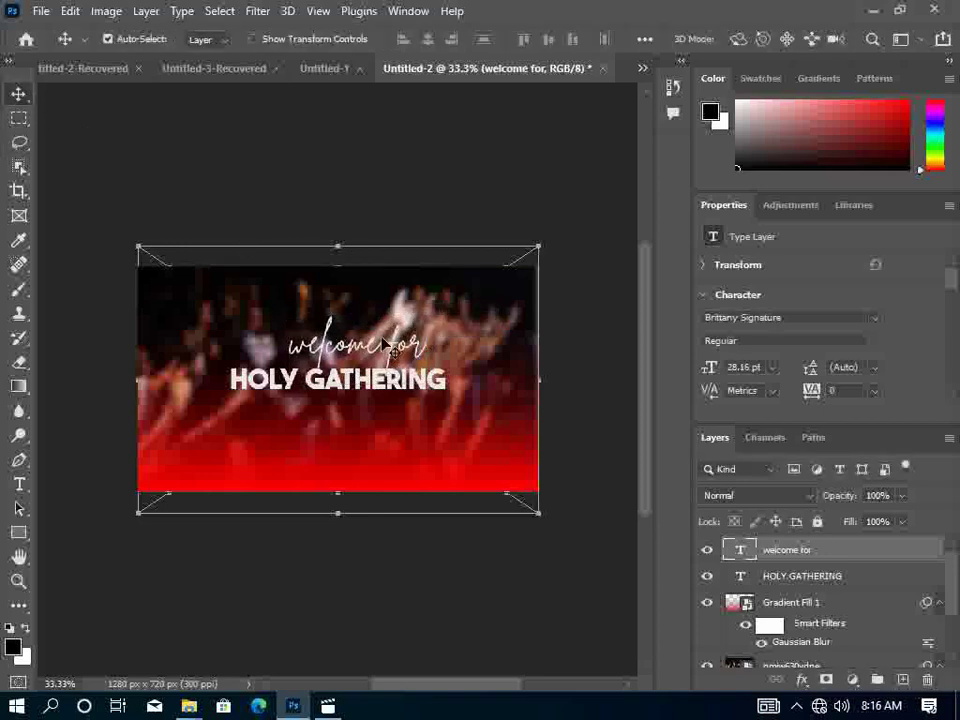
Lower the welcome for line to sit just above HOLY GATHERING and select its text.
left_click_drag(386, 343, 384, 360)
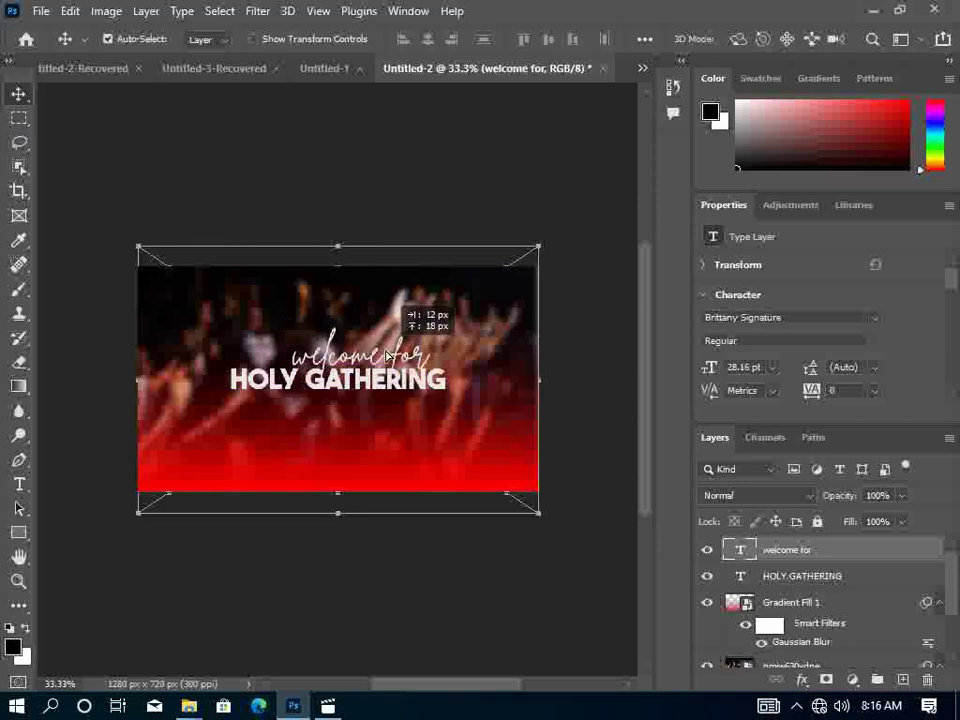
left_click_drag(384, 360, 390, 359)
double_click(388, 350)
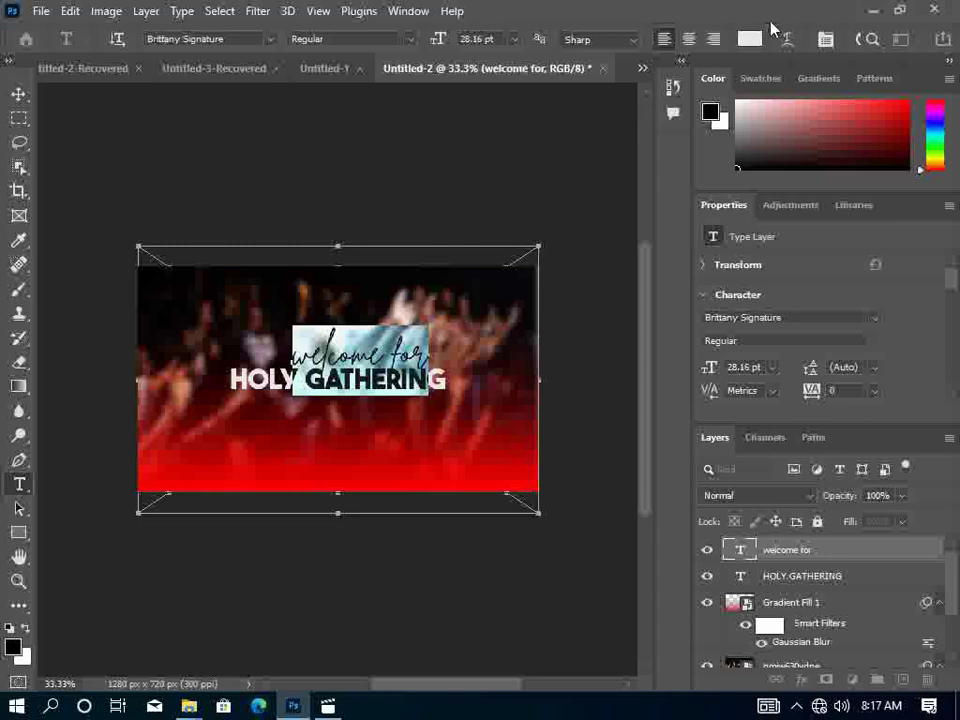
Colour the welcome for script teal #0cadc5 and commit the edit.
left_click(750, 38)
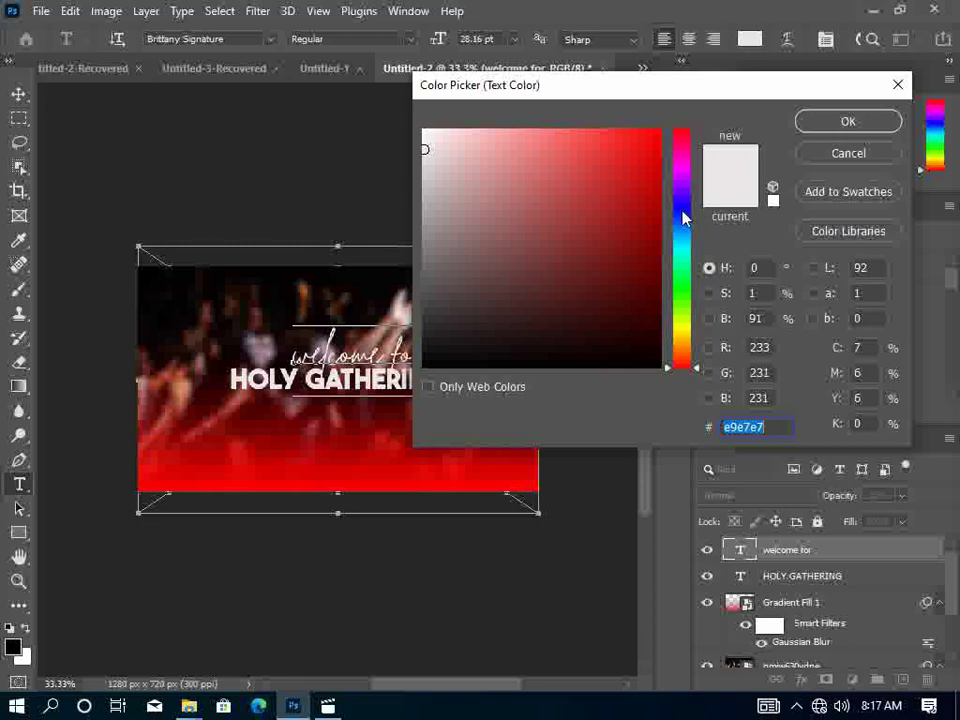
left_click(681, 243)
left_click(635, 177)
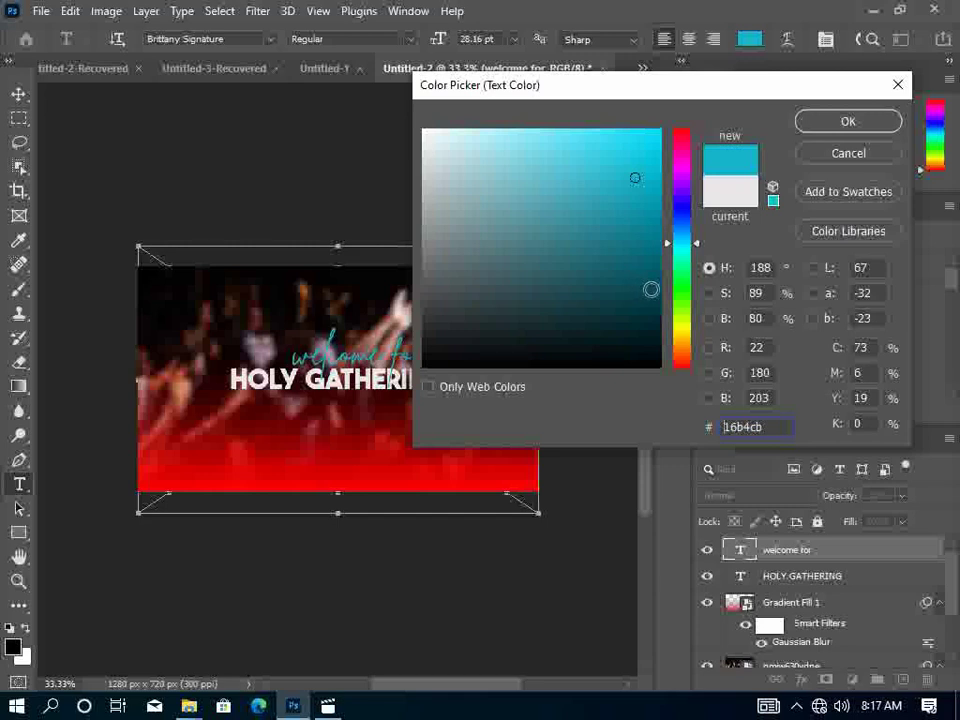
left_click(654, 248)
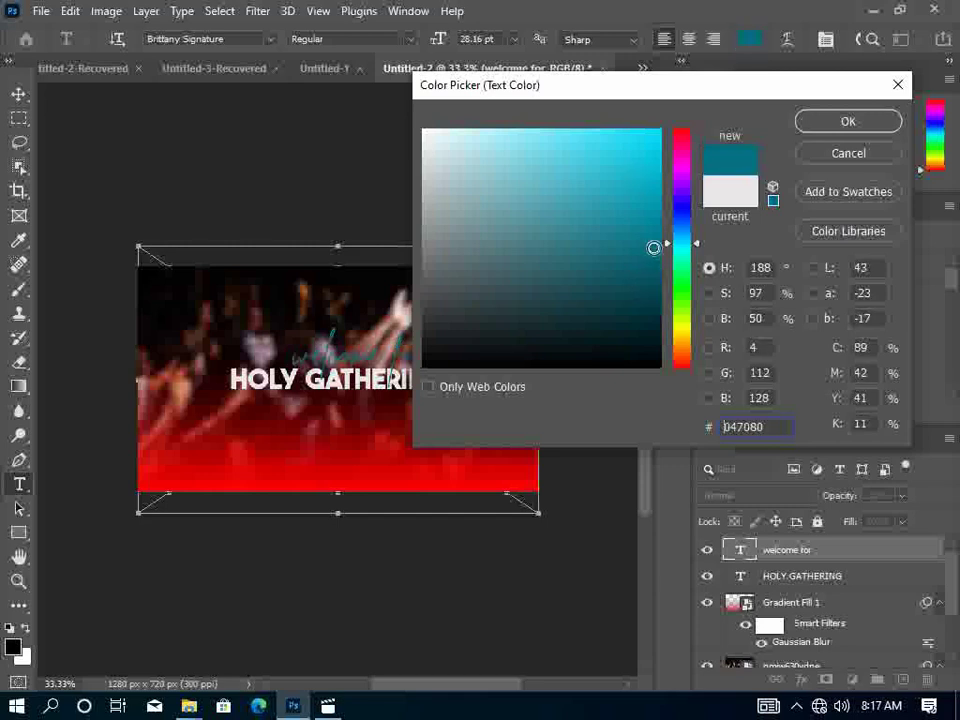
left_click(646, 181)
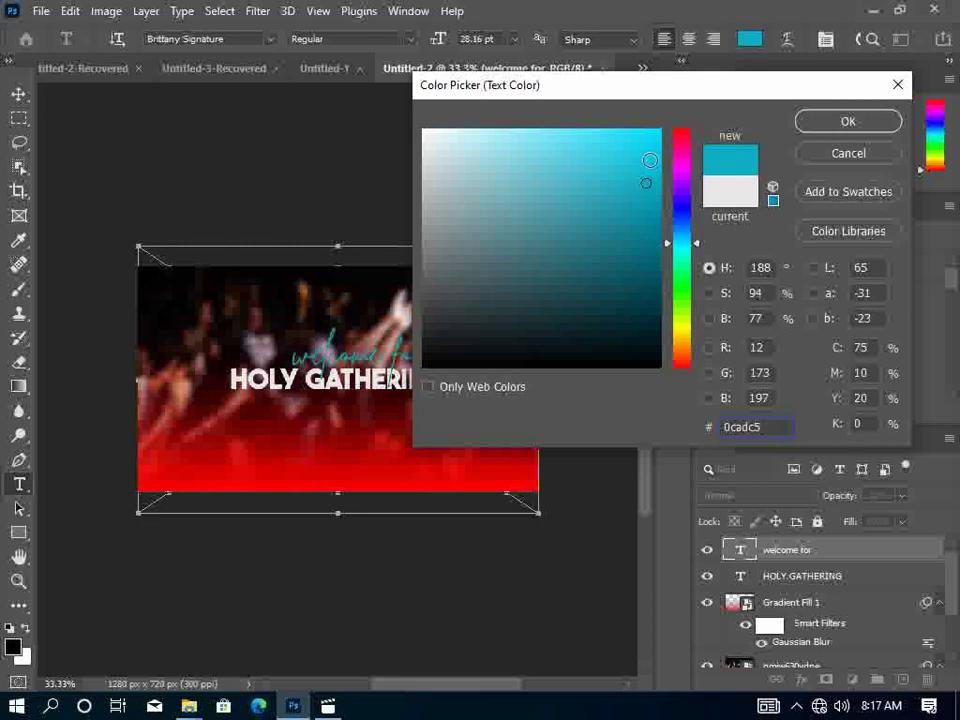
left_click(838, 124)
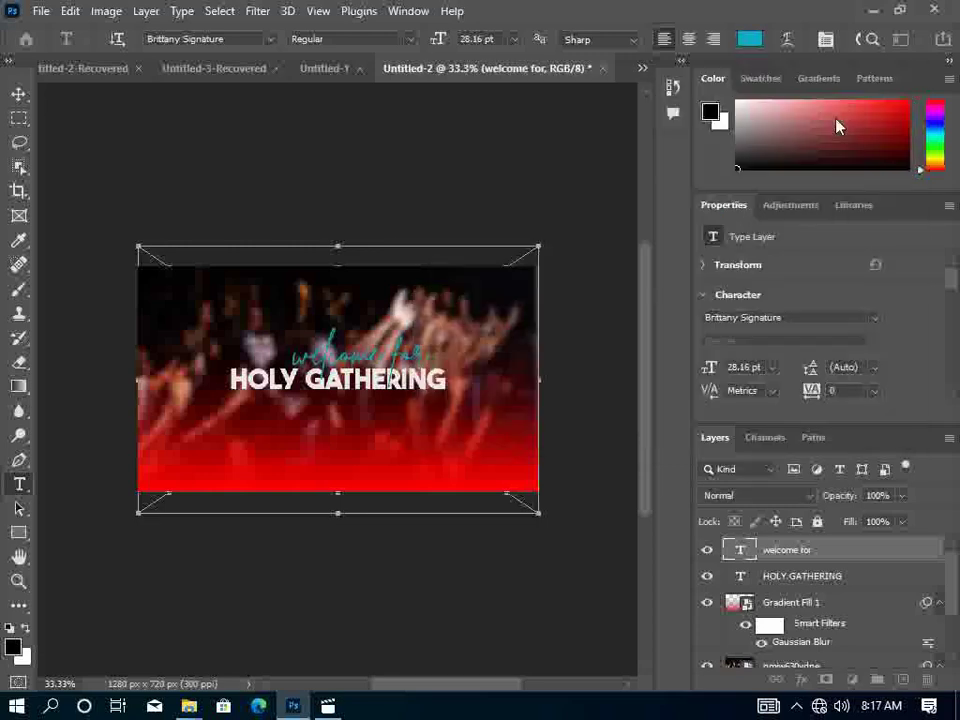
left_click(18, 93)
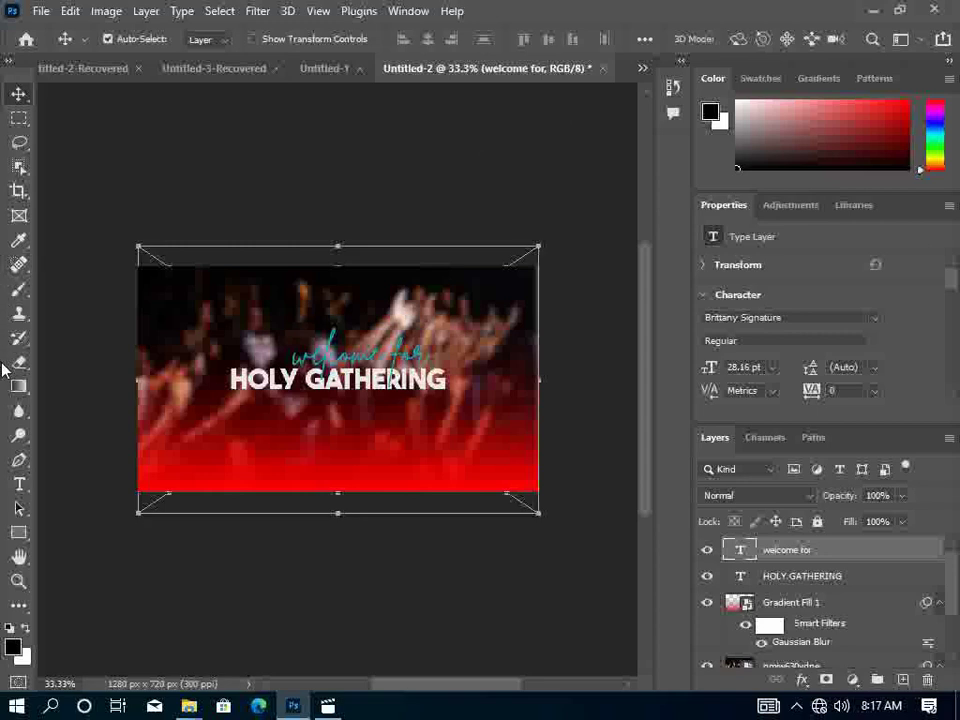
Add a YOUTH WITH EXELENCE text line low on the poster and select all its text.
left_click(20, 485)
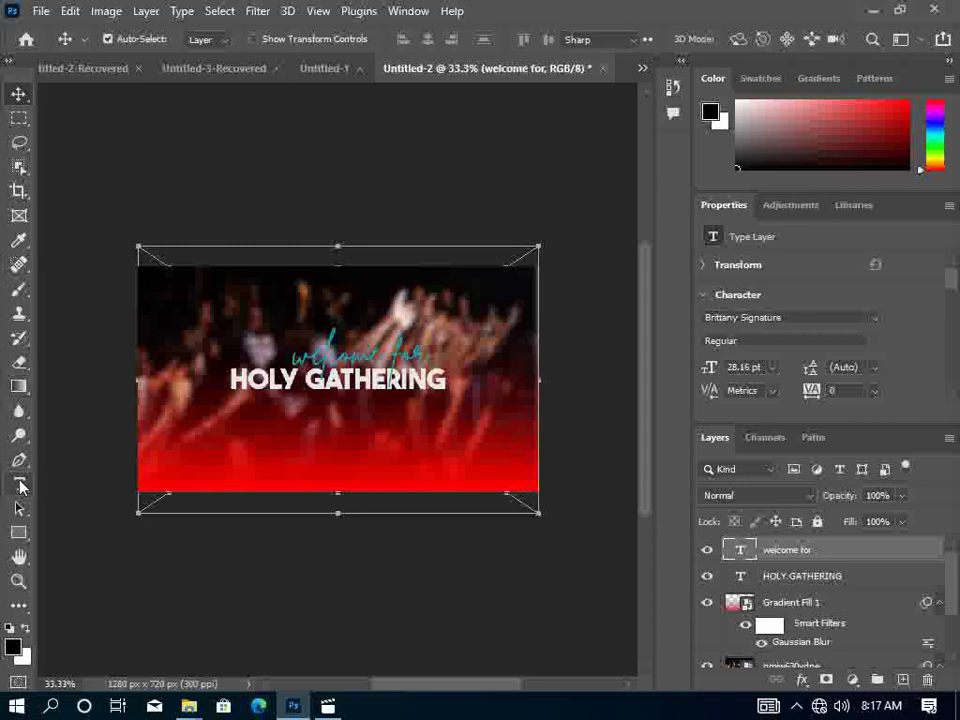
left_click(238, 446)
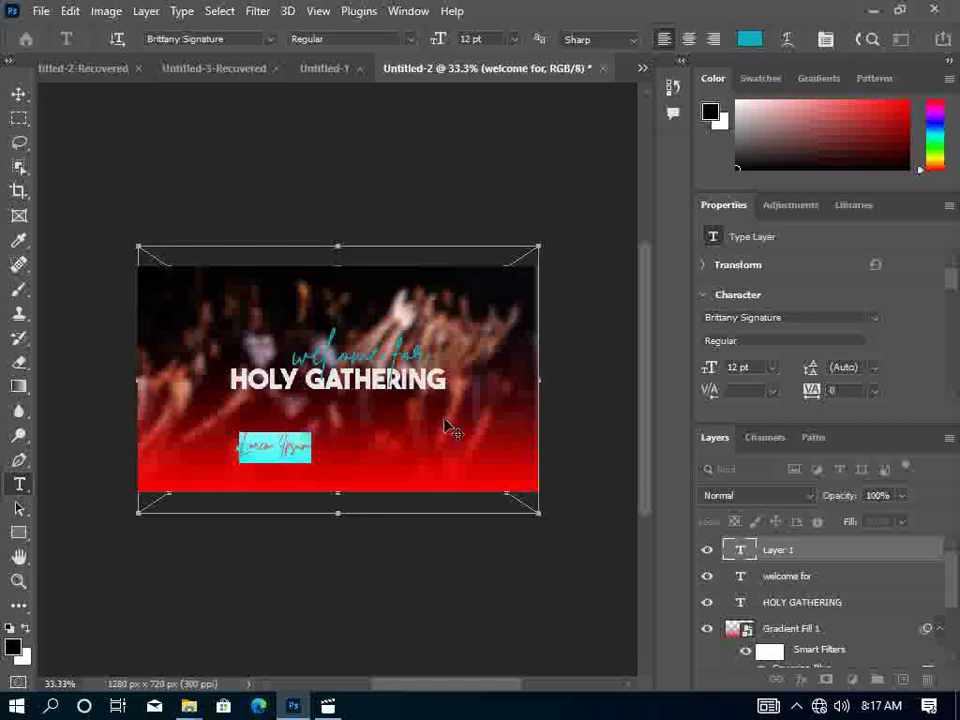
type("w")
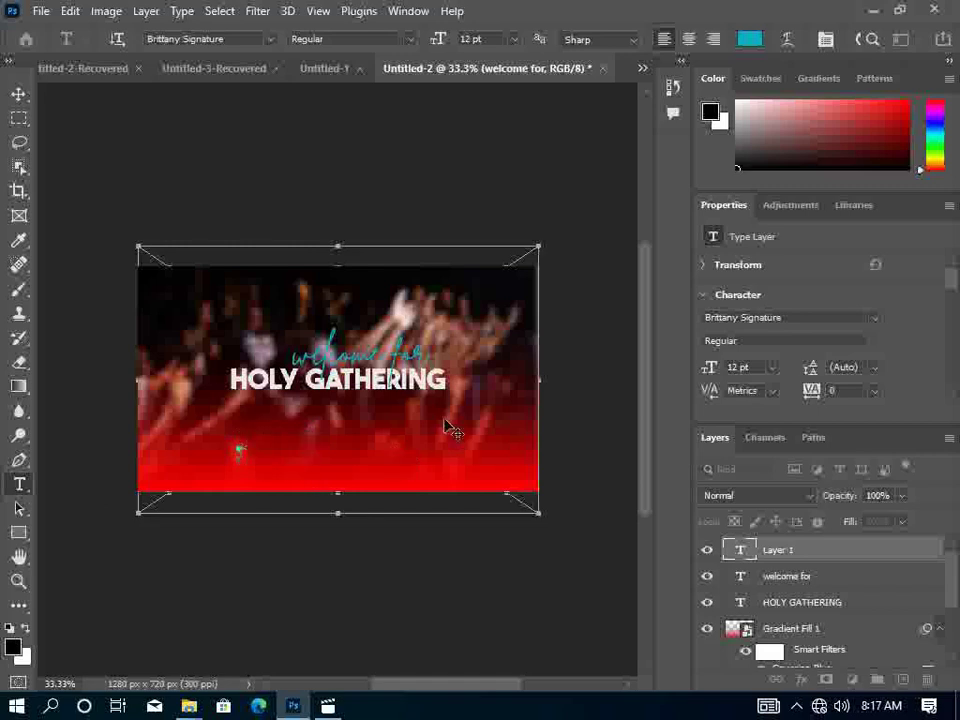
key("BackSpace")
type("yo")
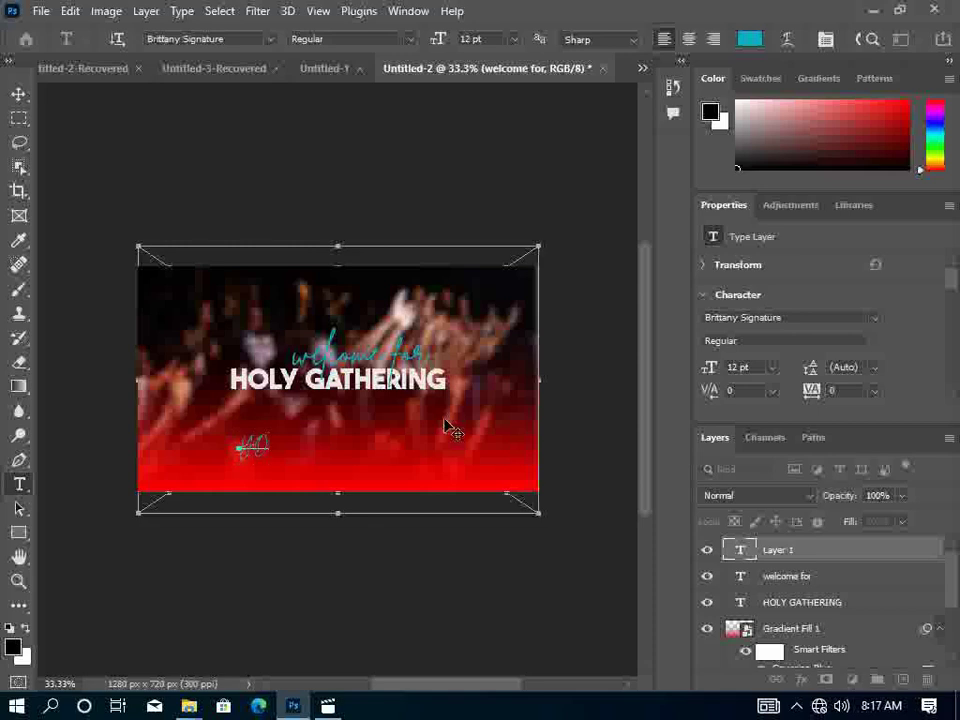
type("ur")
type("h")
type(" mi")
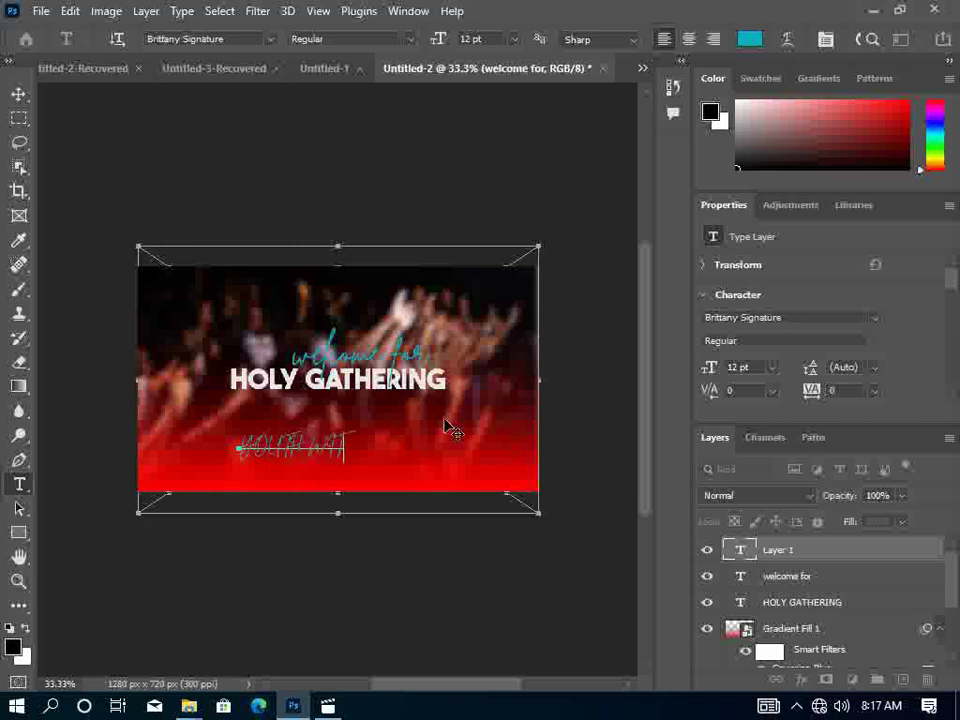
type("n")
type("ist")
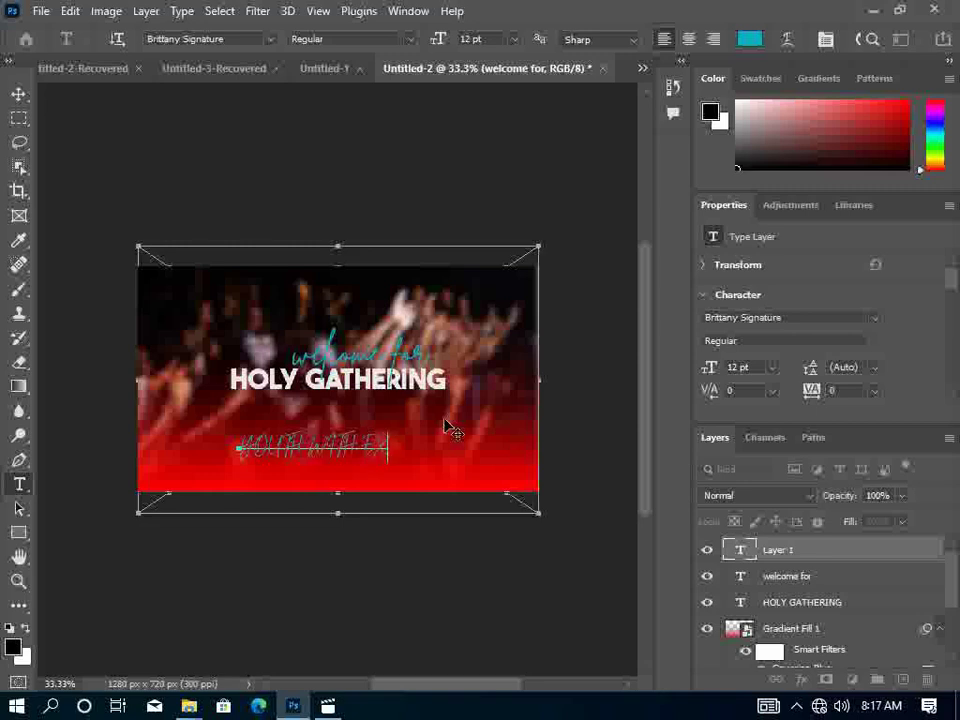
type("rycel")
type("nce")
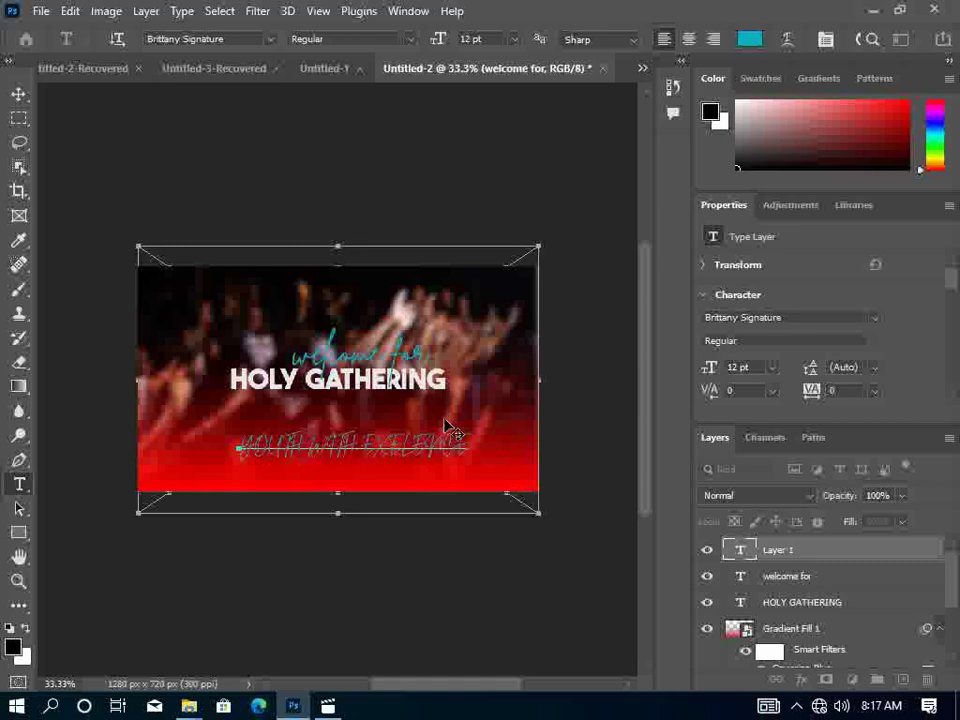
key("ctrl+Return")
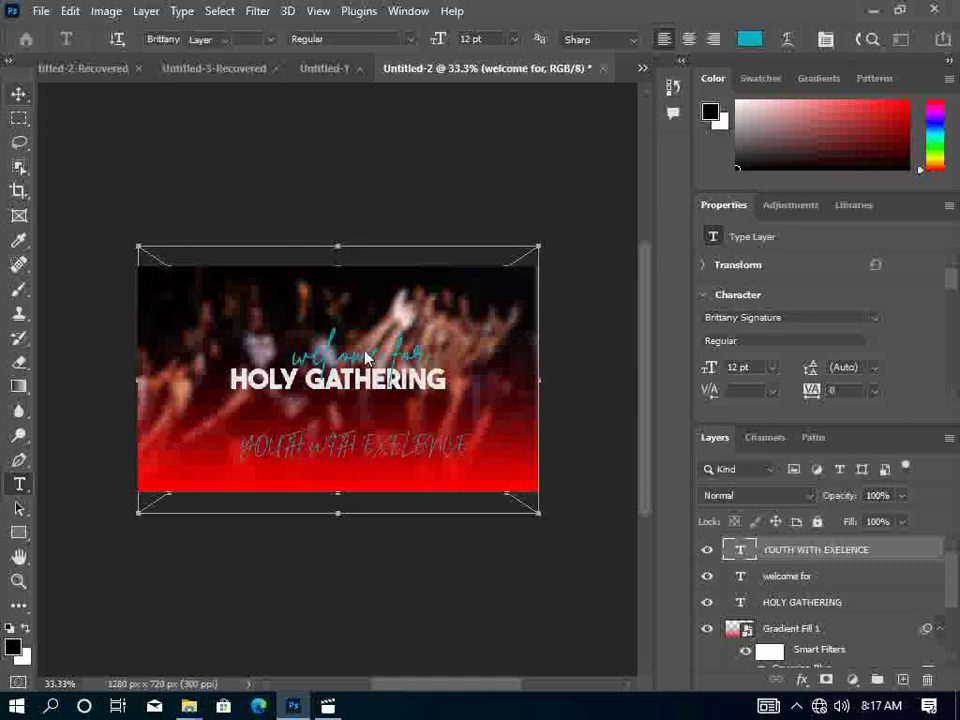
left_click(450, 454)
key("ctrl+a")
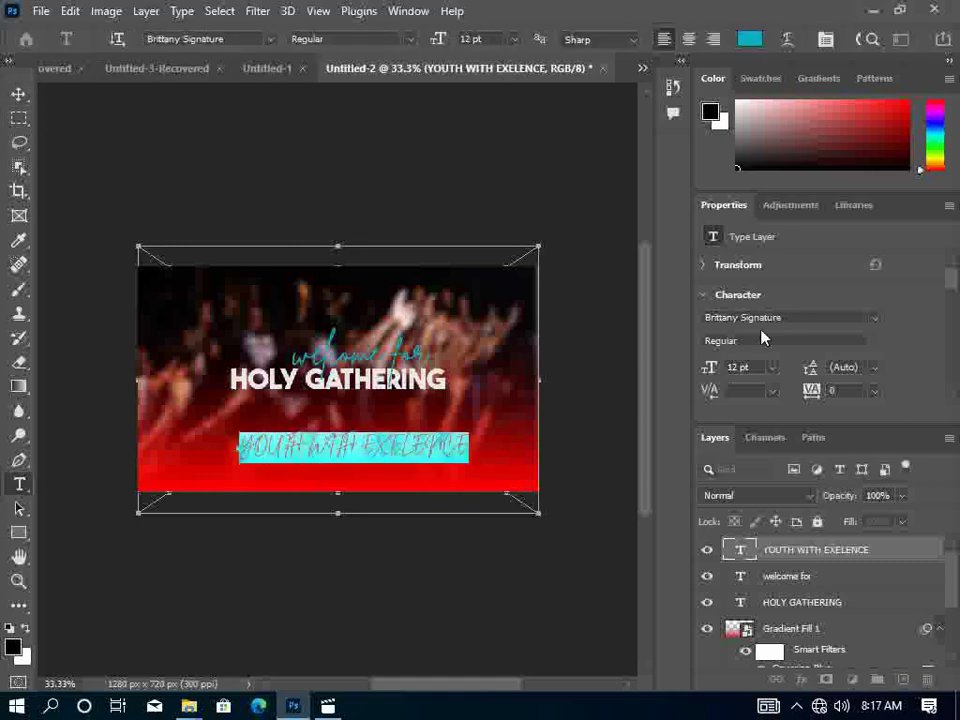
Switch the YOUTH WITH EXELENCE line's font from Brittany Signature to cafe & brewery bold.
left_click(870, 317)
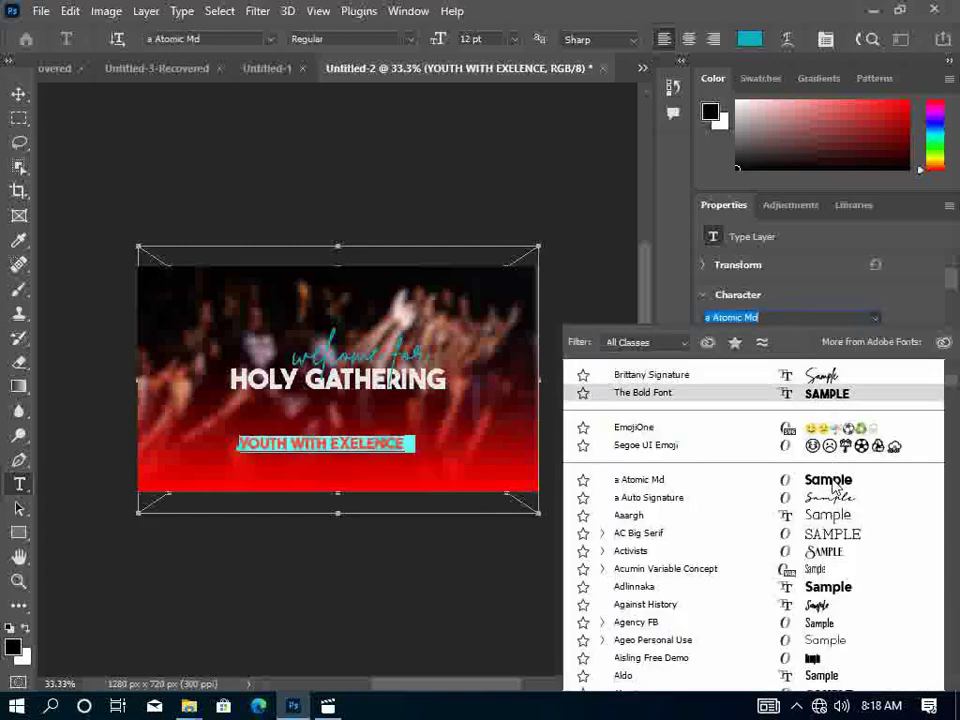
scroll(830, 520, "down", 3)
scroll(833, 533, "down", 1)
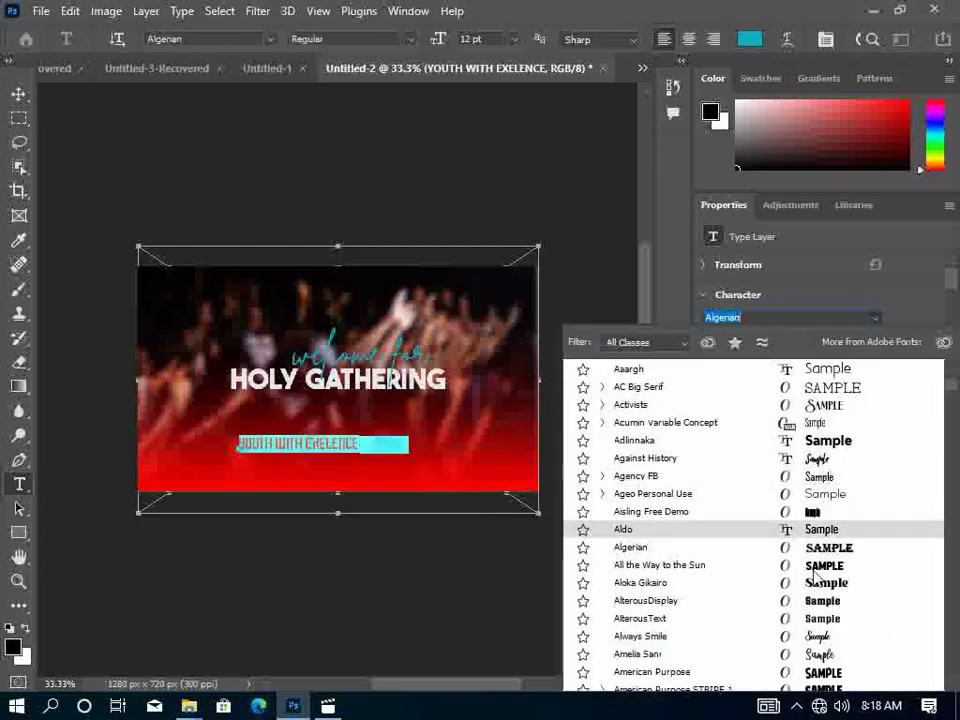
scroll(818, 650, "down", 2)
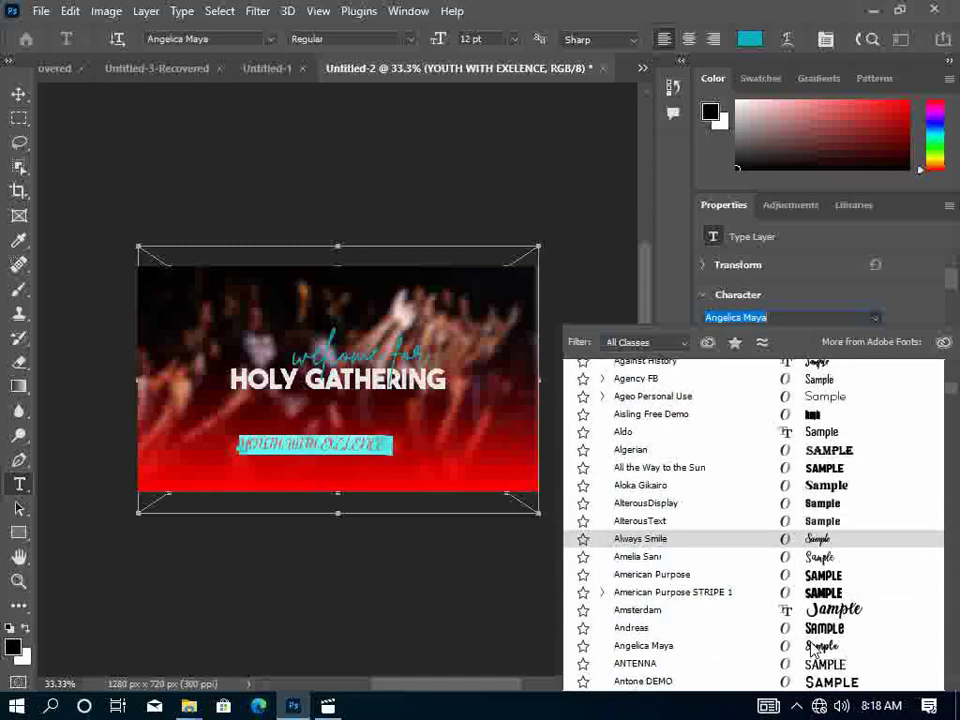
scroll(824, 668, "down", 2)
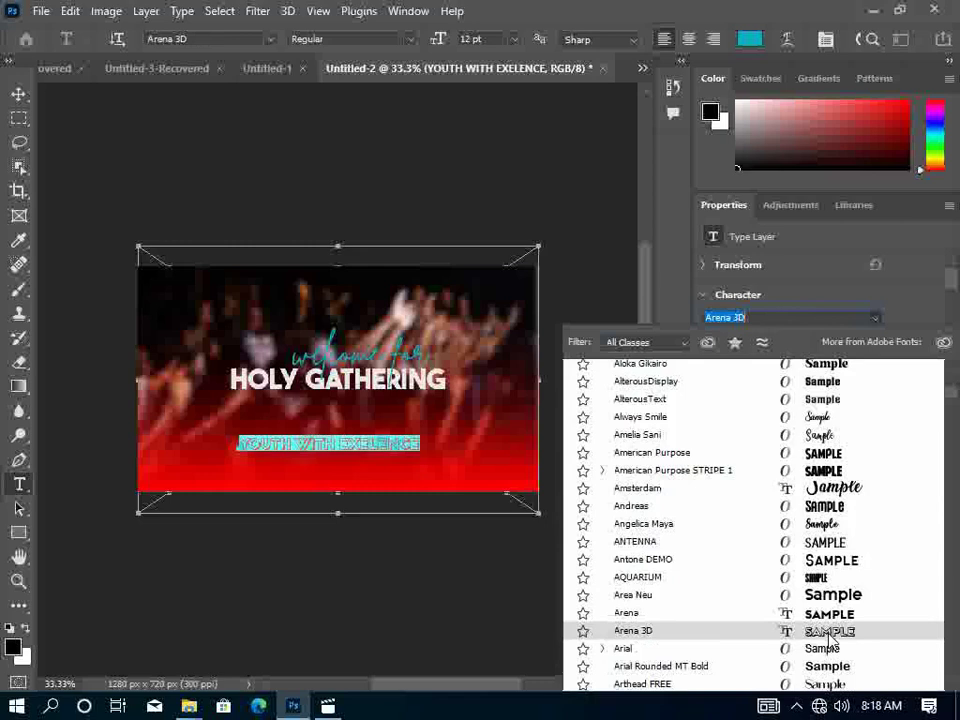
scroll(833, 640, "down", 3)
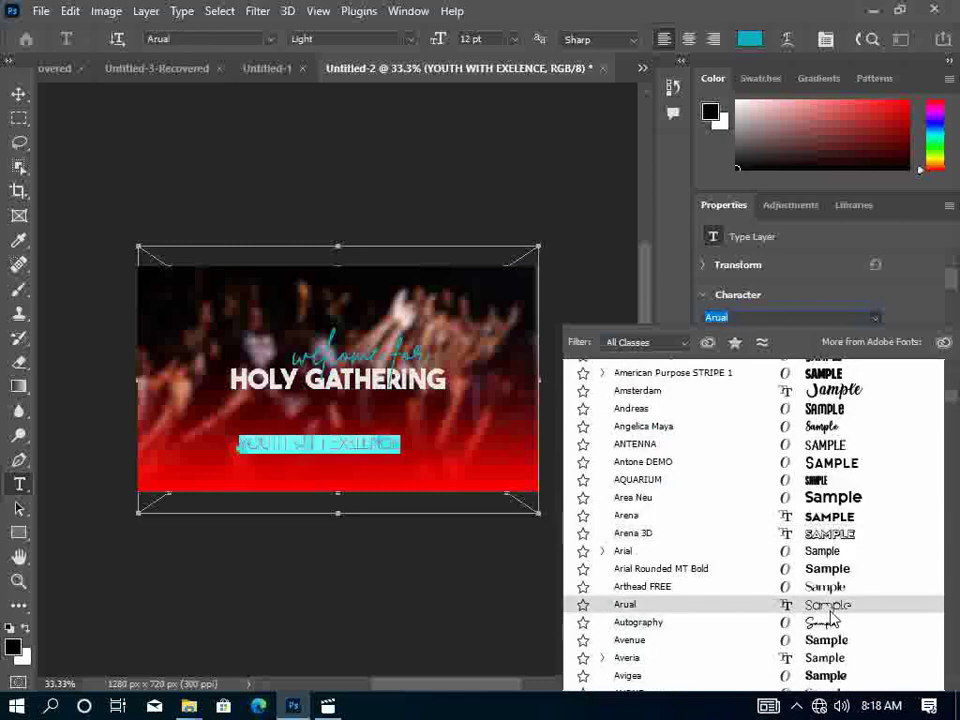
scroll(833, 617, "down", 3)
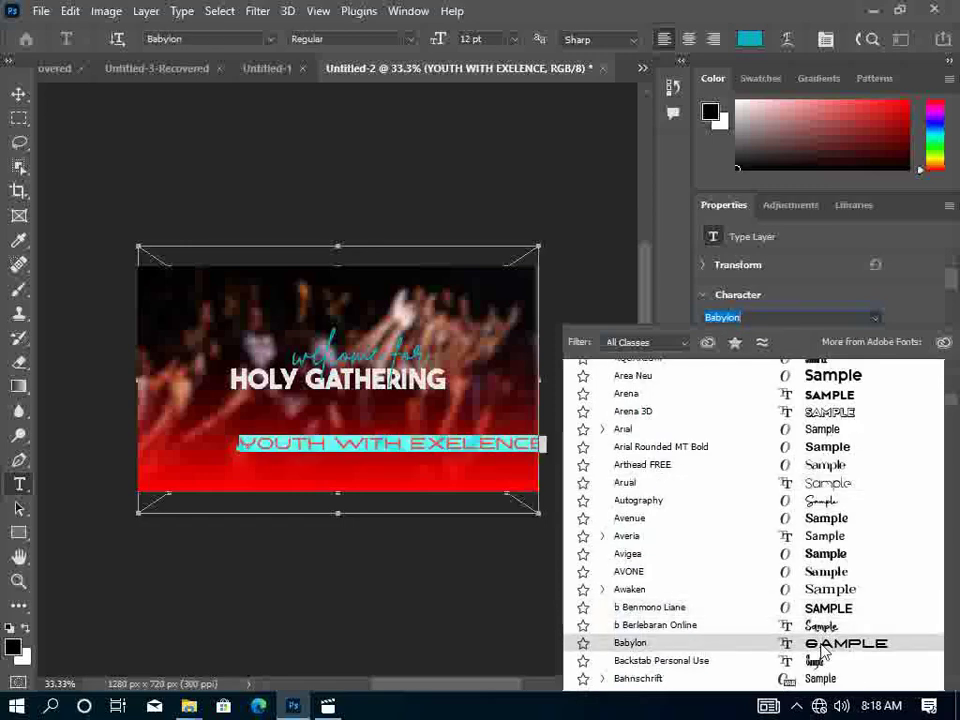
scroll(820, 650, "down", 2)
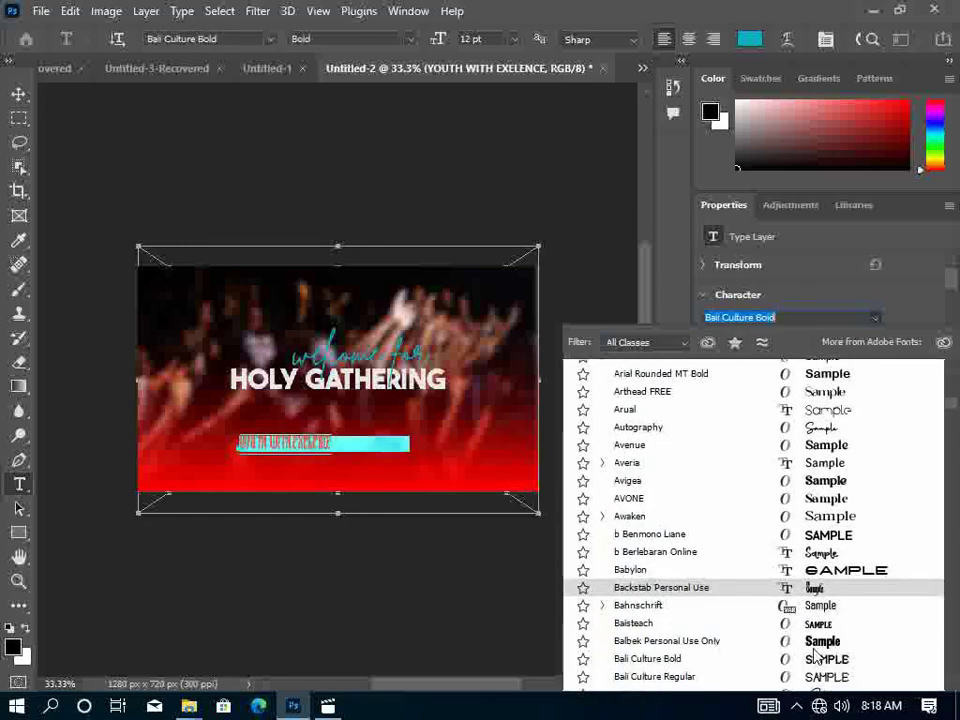
scroll(820, 645, "down", 2)
scroll(823, 615, "down", 1)
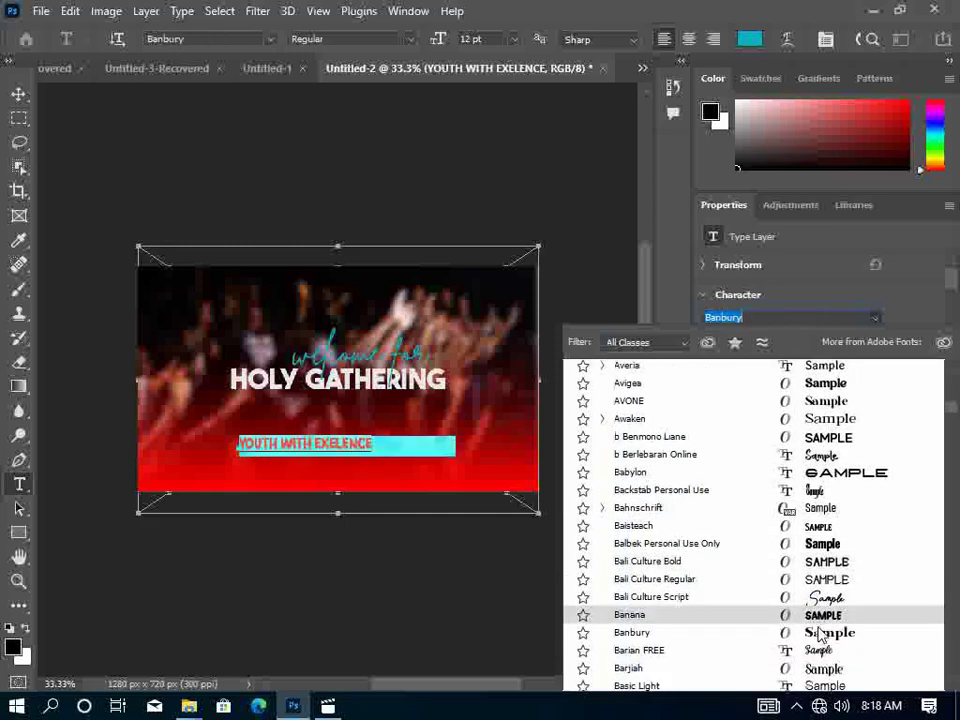
scroll(826, 606, "down", 1)
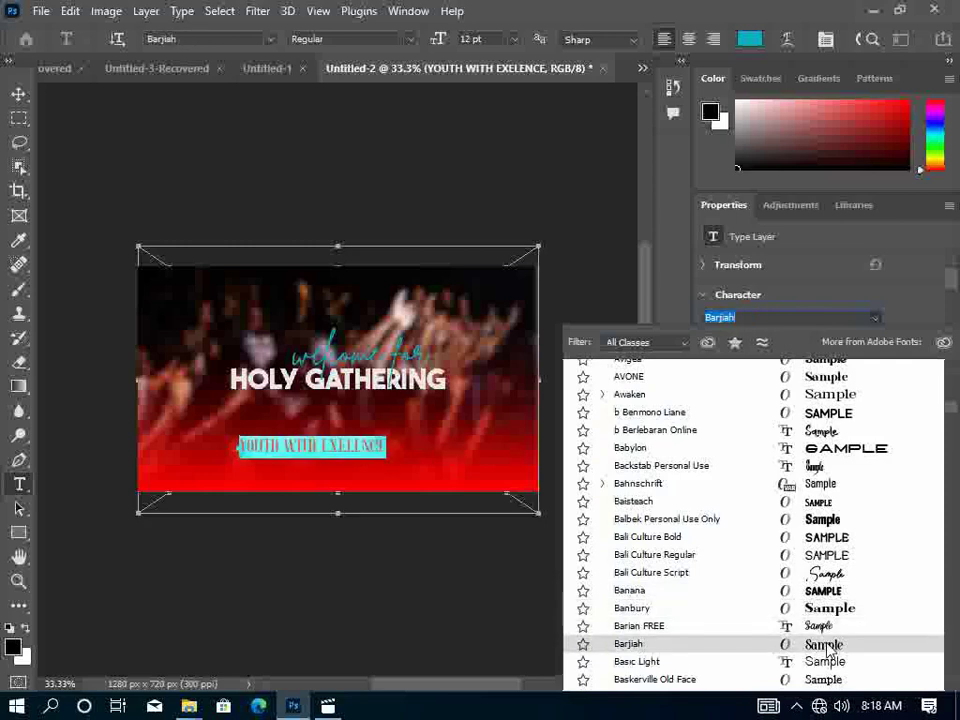
scroll(826, 660, "down", 4)
scroll(820, 665, "down", 2)
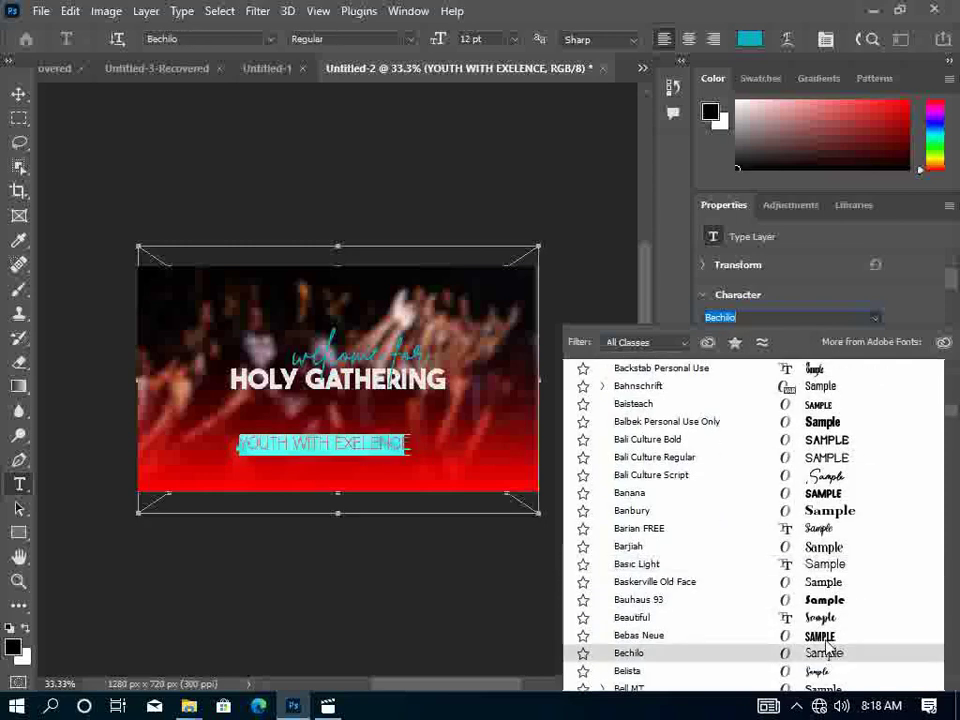
scroll(826, 626, "down", 2)
scroll(826, 630, "down", 2)
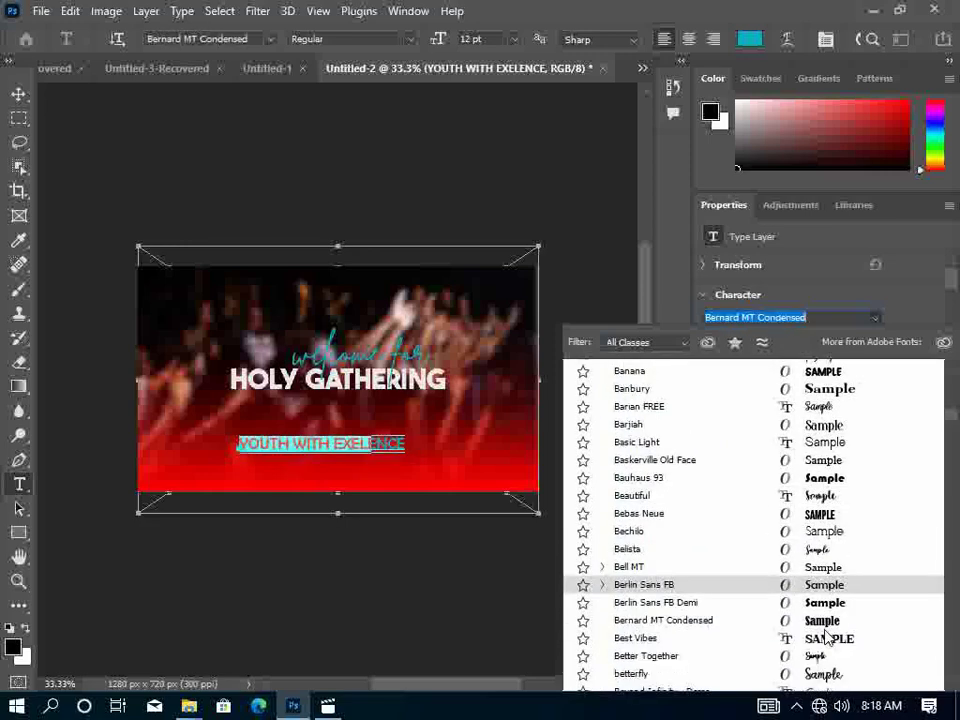
scroll(826, 633, "down", 1)
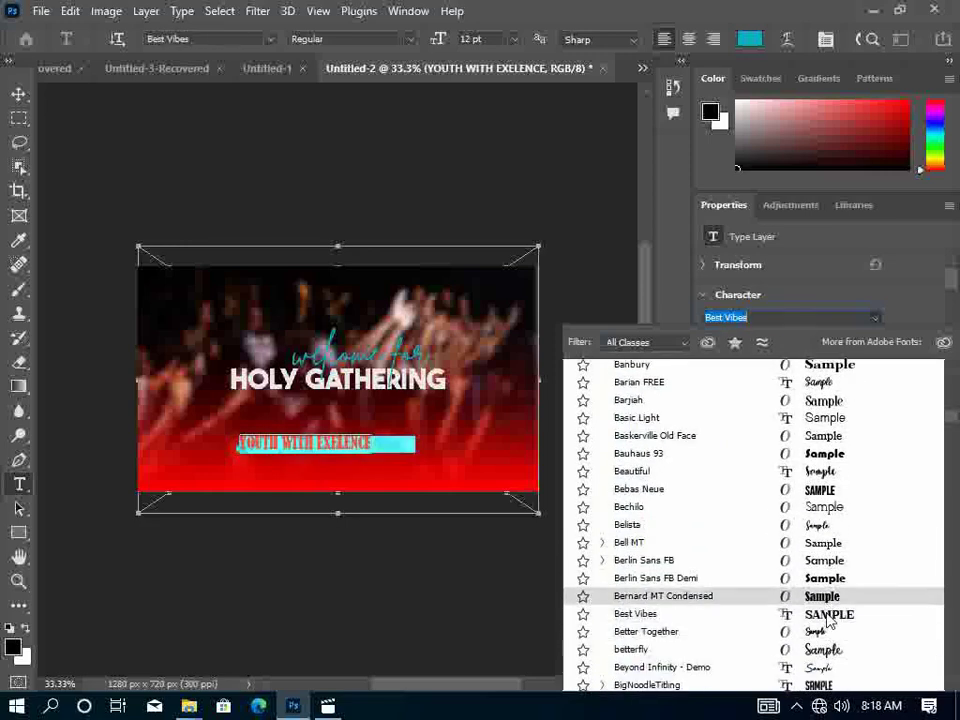
scroll(828, 622, "down", 2)
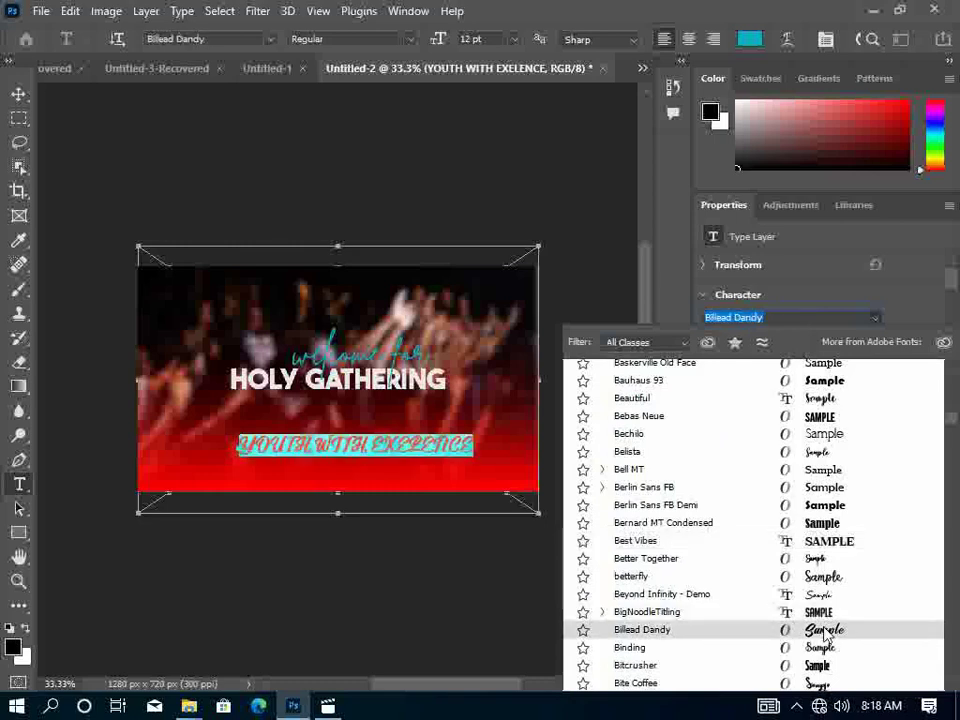
scroll(824, 634, "down", 2)
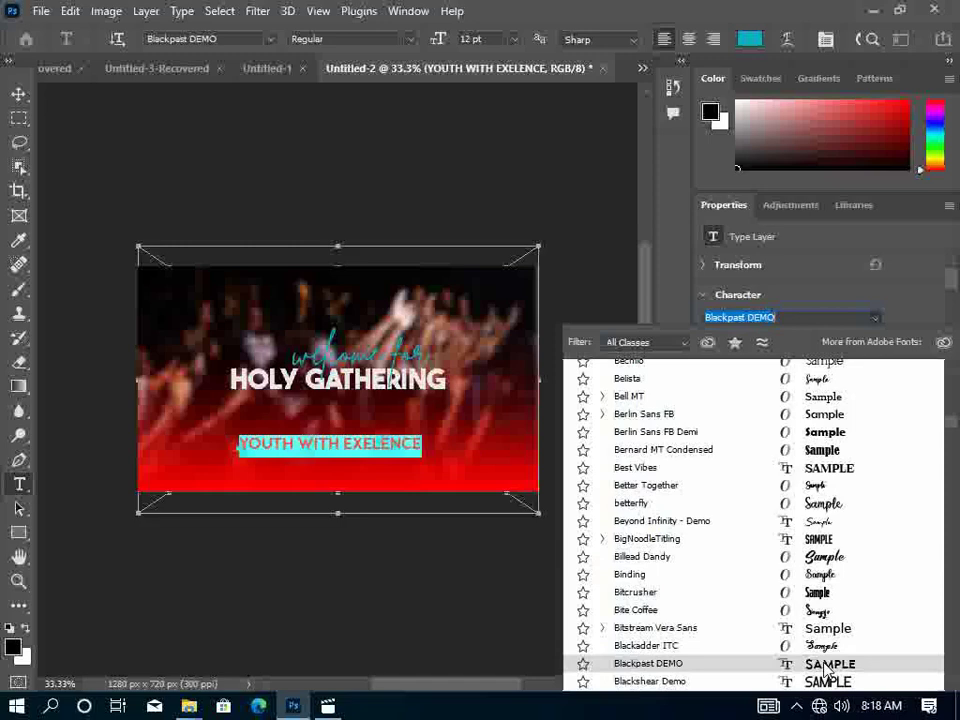
scroll(826, 672, "down", 3)
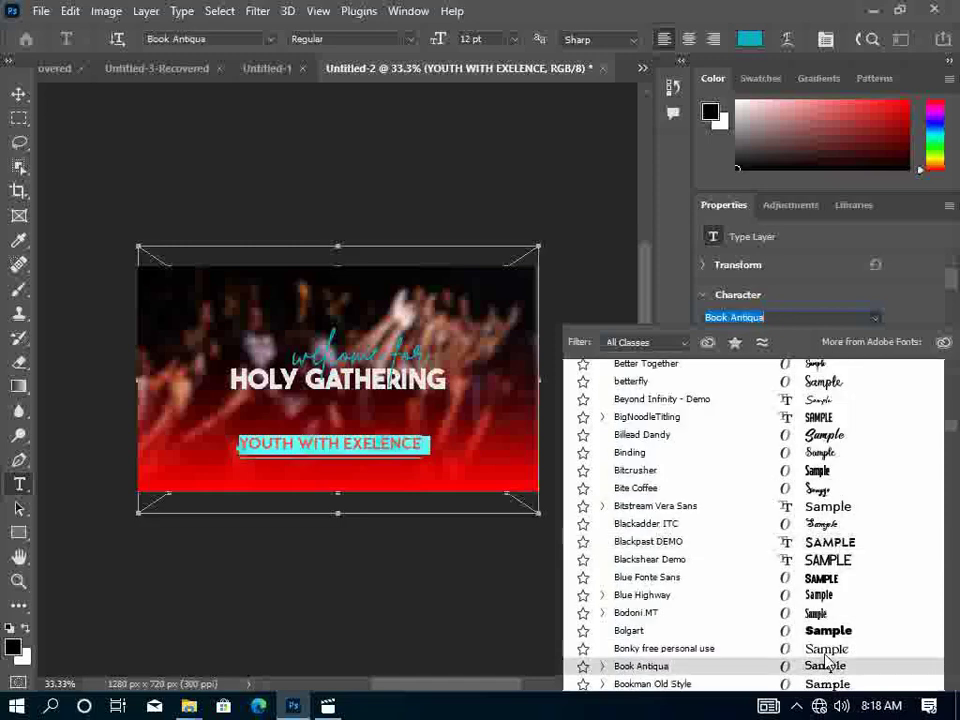
scroll(825, 678, "down", 1)
scroll(815, 660, "down", 4)
scroll(815, 655, "down", 1)
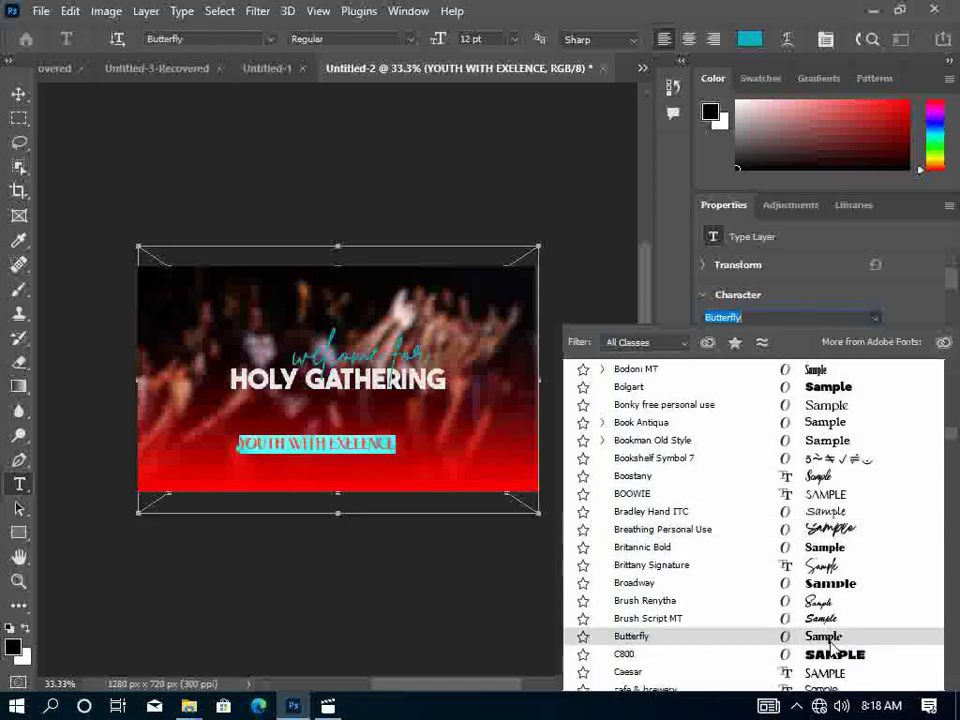
scroll(830, 645, "down", 2)
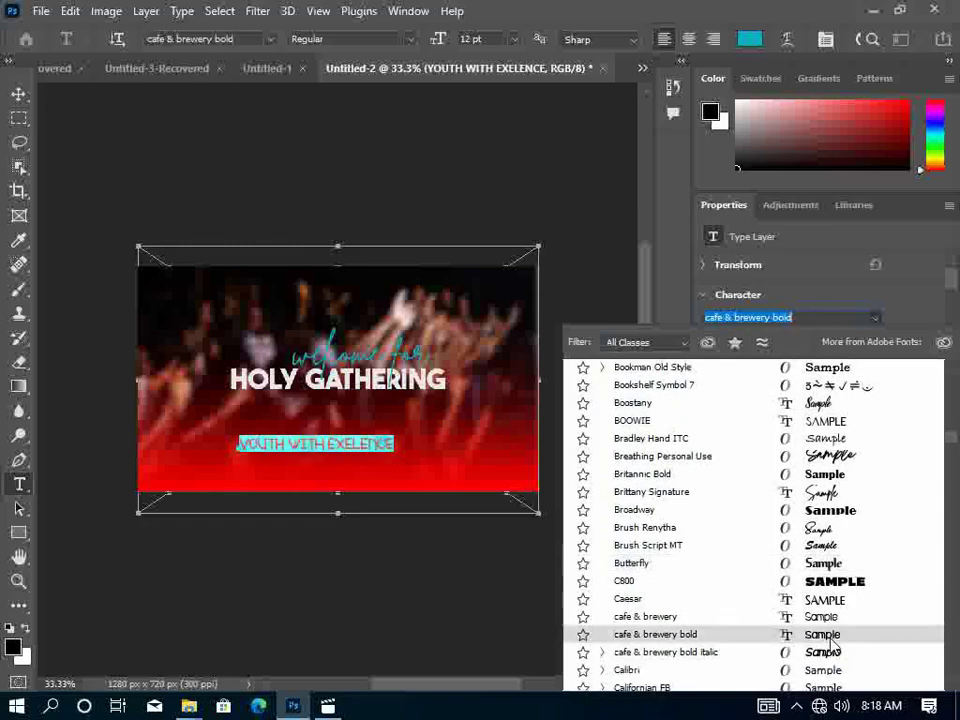
left_click(831, 638)
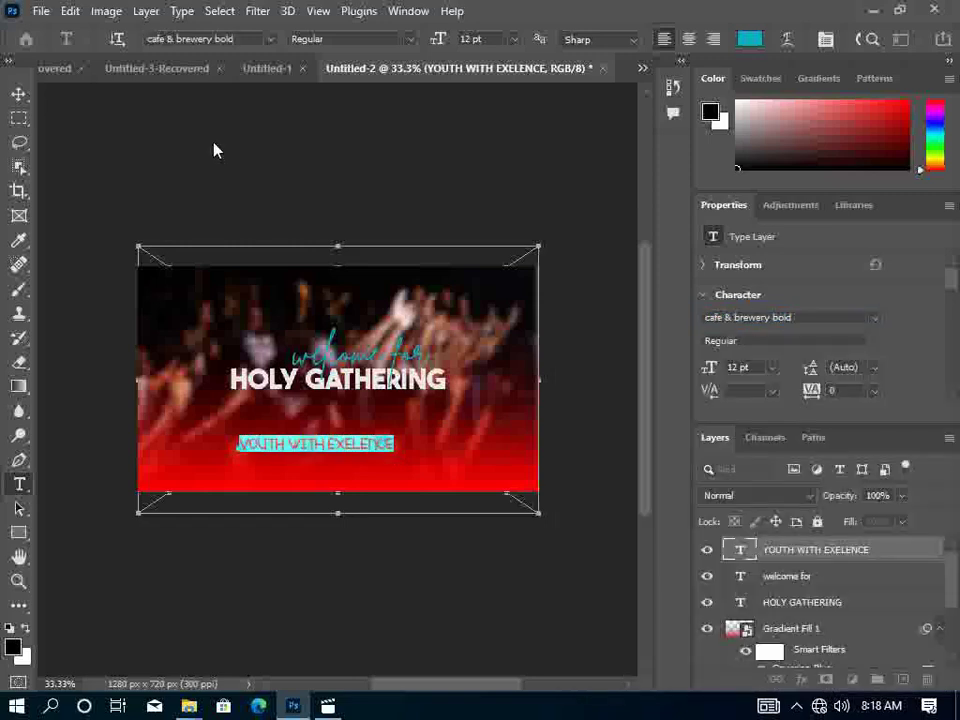
Scale the YOUTH WITH EXELENCE line to about 194% (23.32 pt) across the lower poster.
left_click(17, 88)
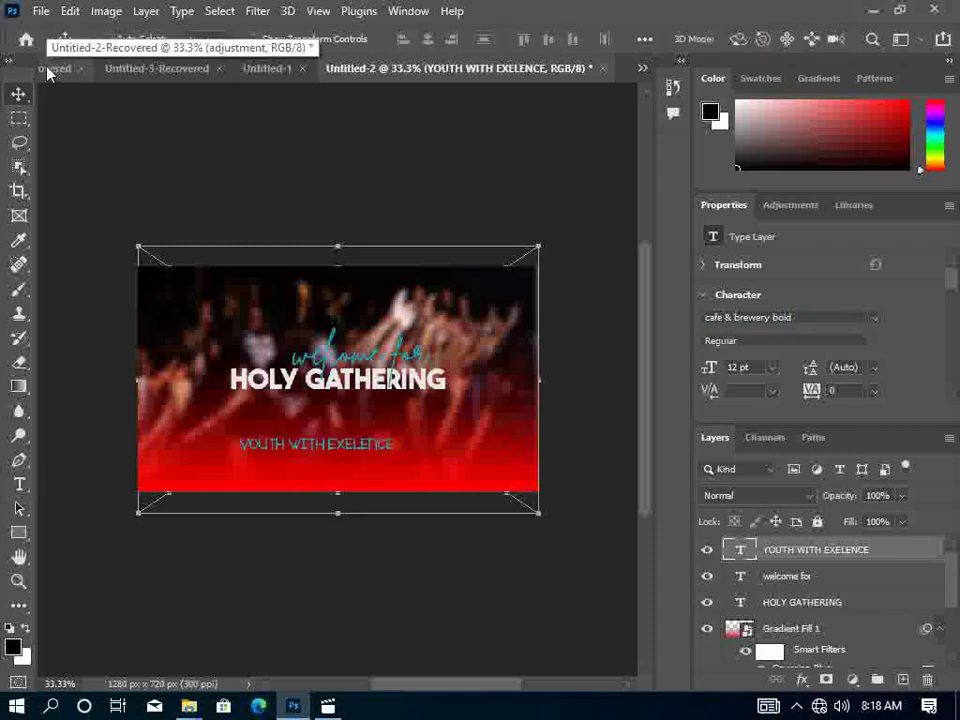
key("ctrl+t")
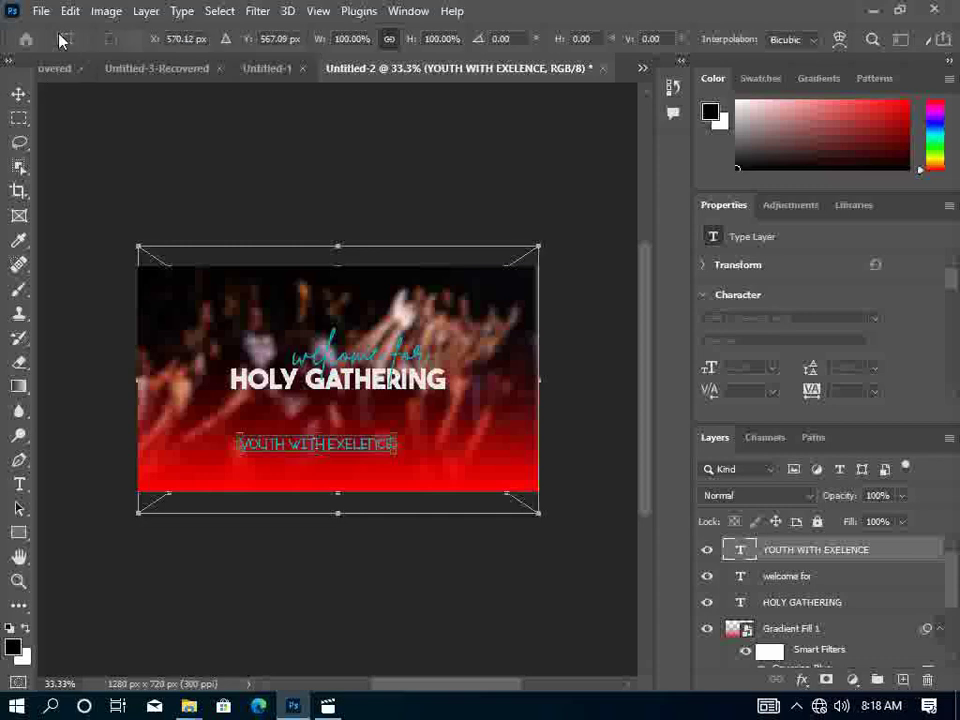
left_click_drag(390, 443, 488, 444)
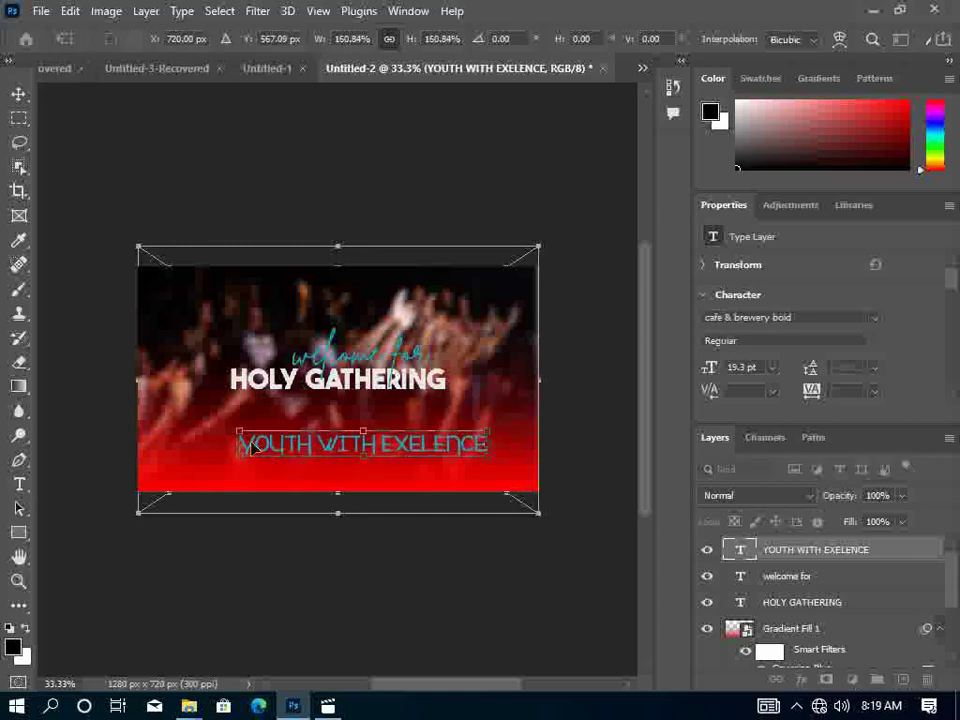
left_click_drag(236, 444, 186, 443)
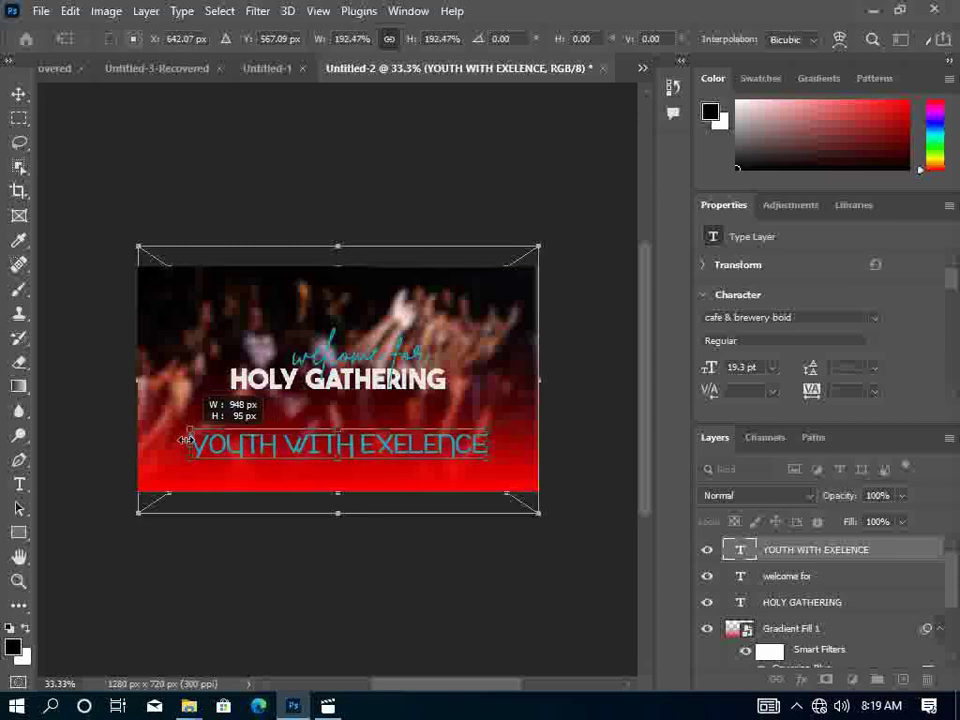
left_click(19, 93)
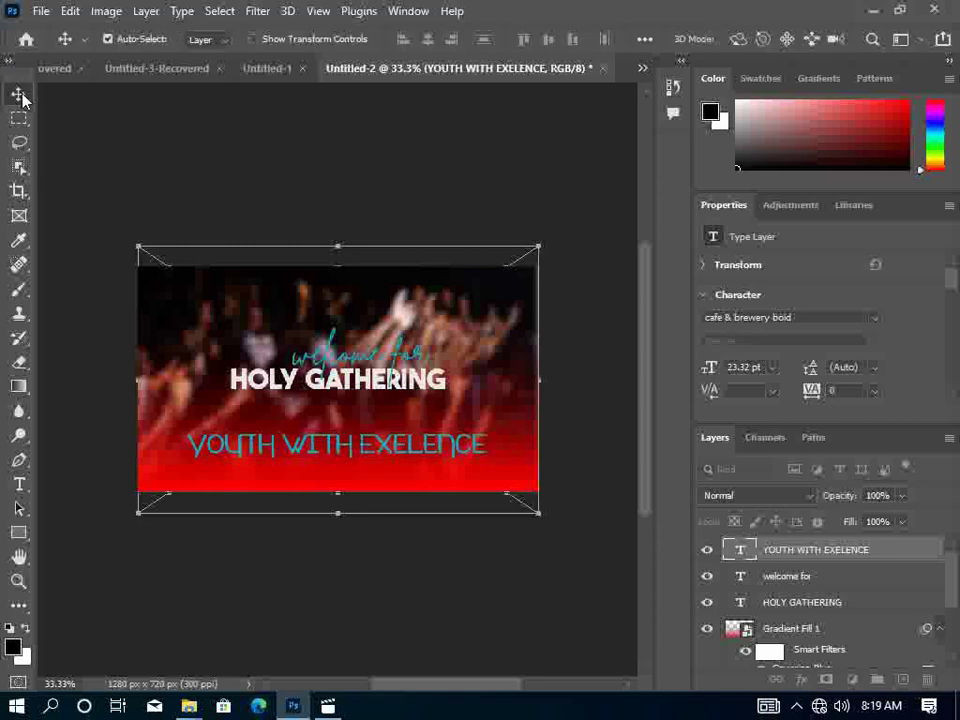
Select the YOUTH WITH EXELENCE text and try white, magenta, near-black and dark red colours.
double_click(403, 440)
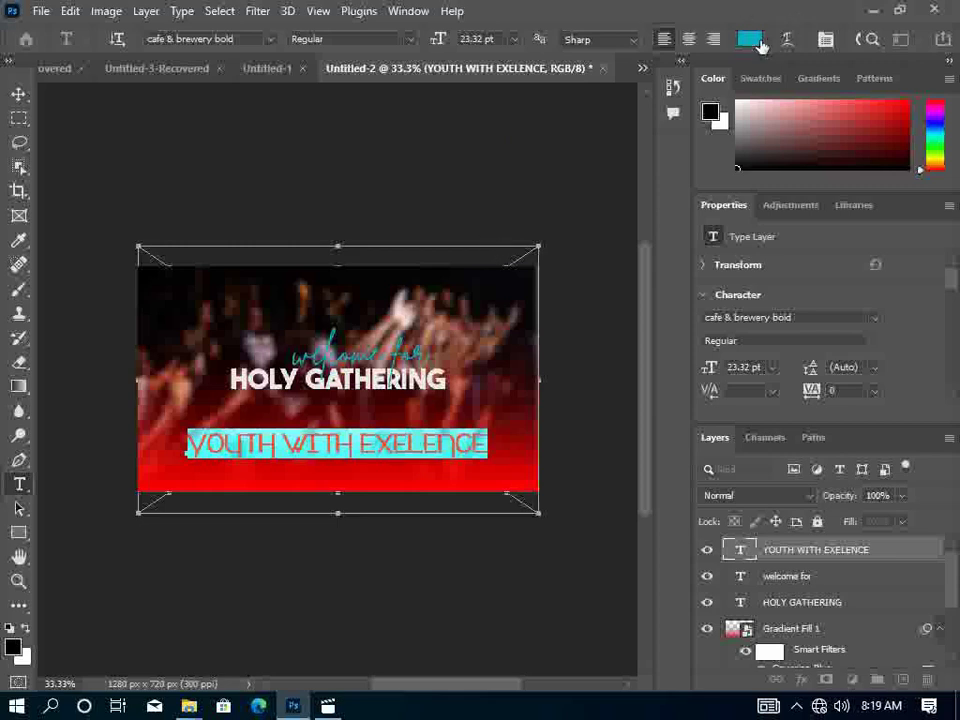
left_click(758, 39)
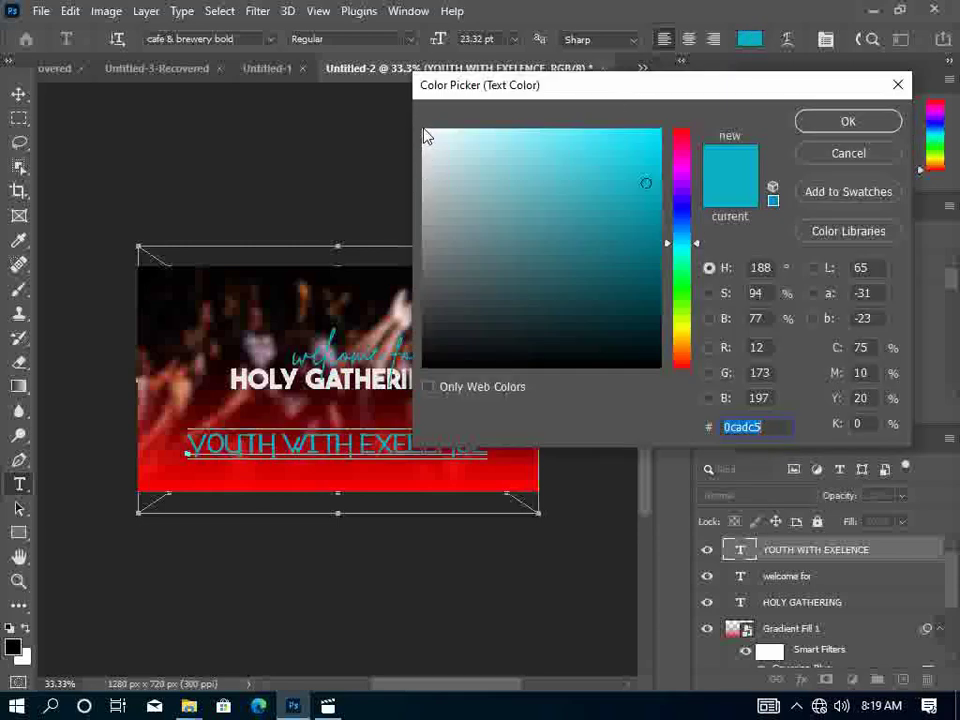
left_click(426, 134)
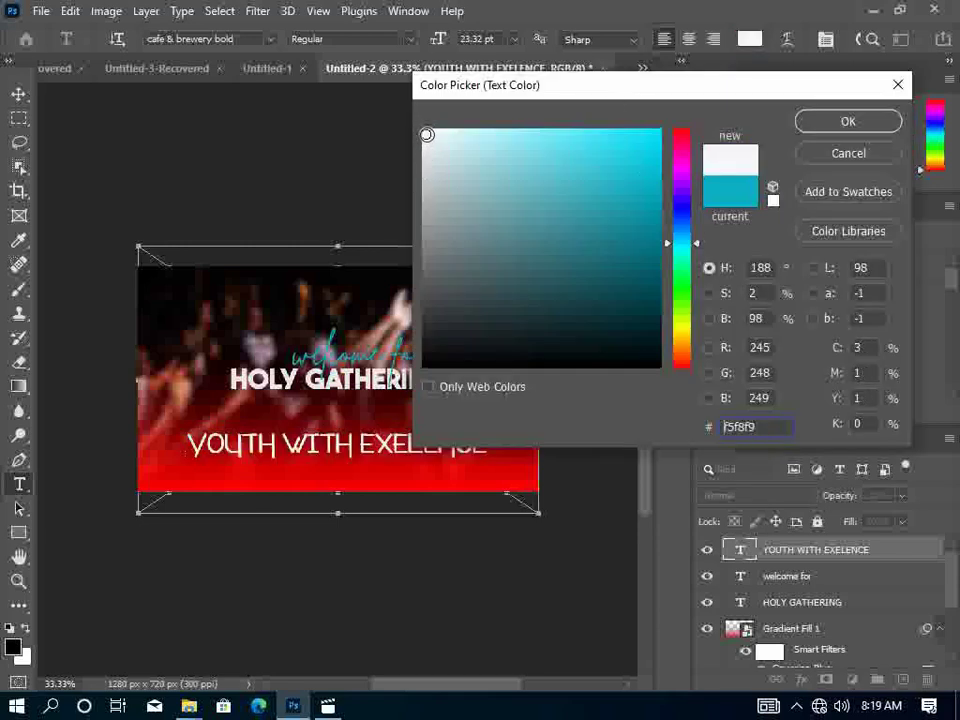
left_click(448, 159)
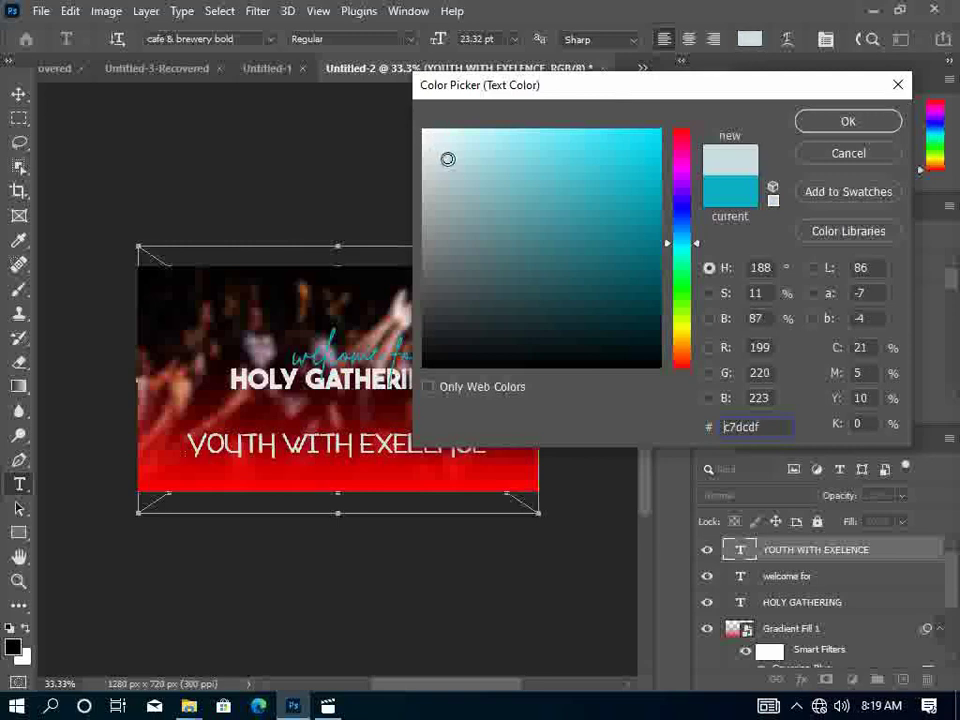
left_click(432, 134)
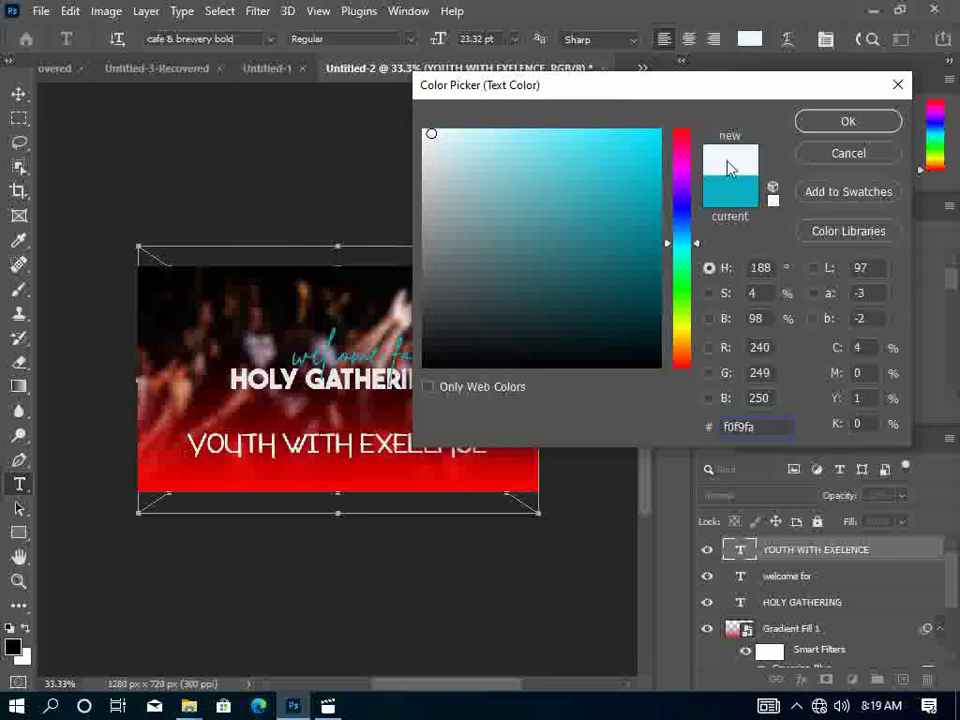
left_click(681, 164)
left_click(621, 157)
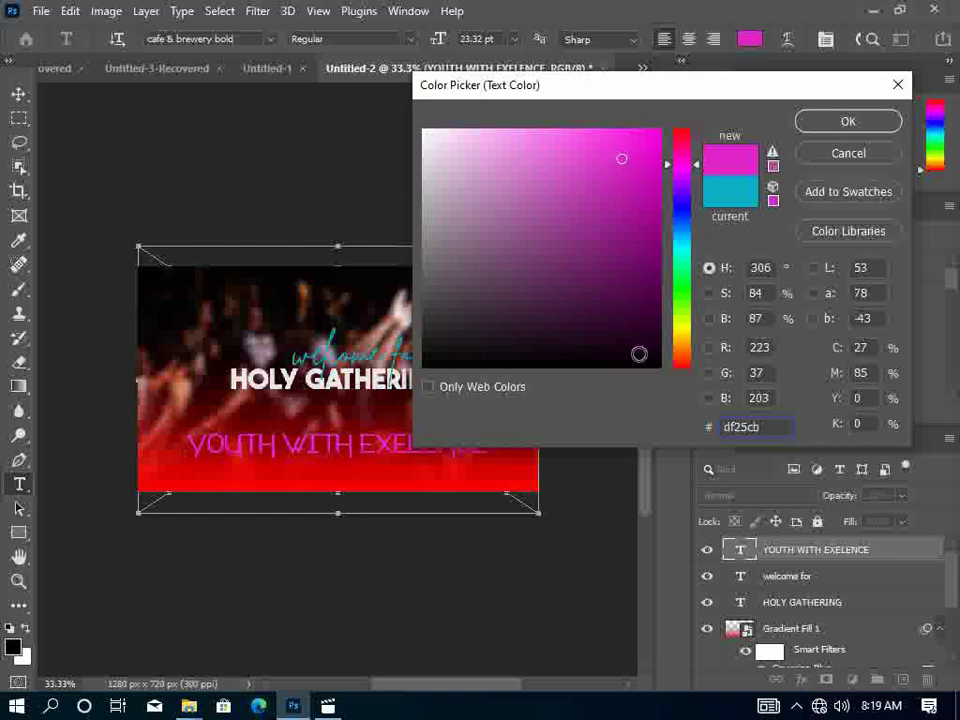
left_click(639, 354)
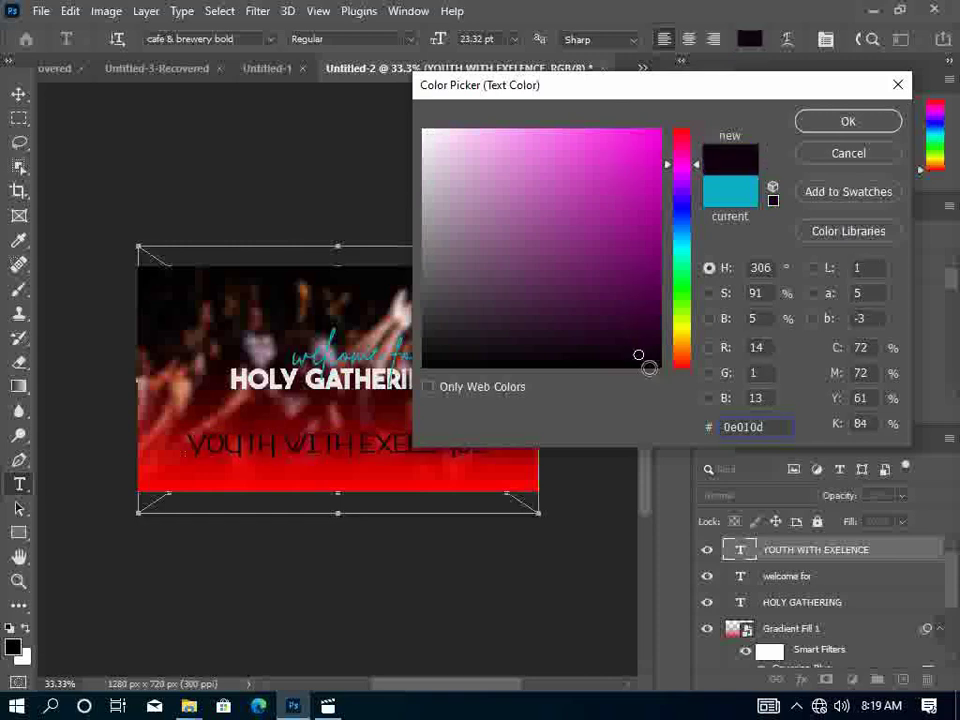
left_click(649, 367)
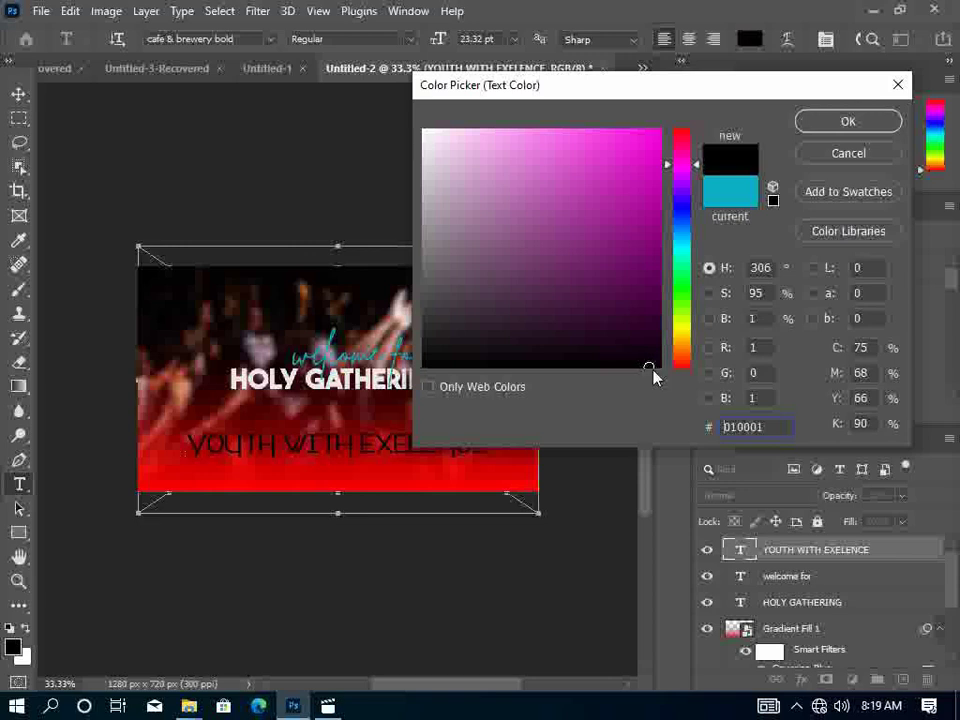
left_click(635, 331)
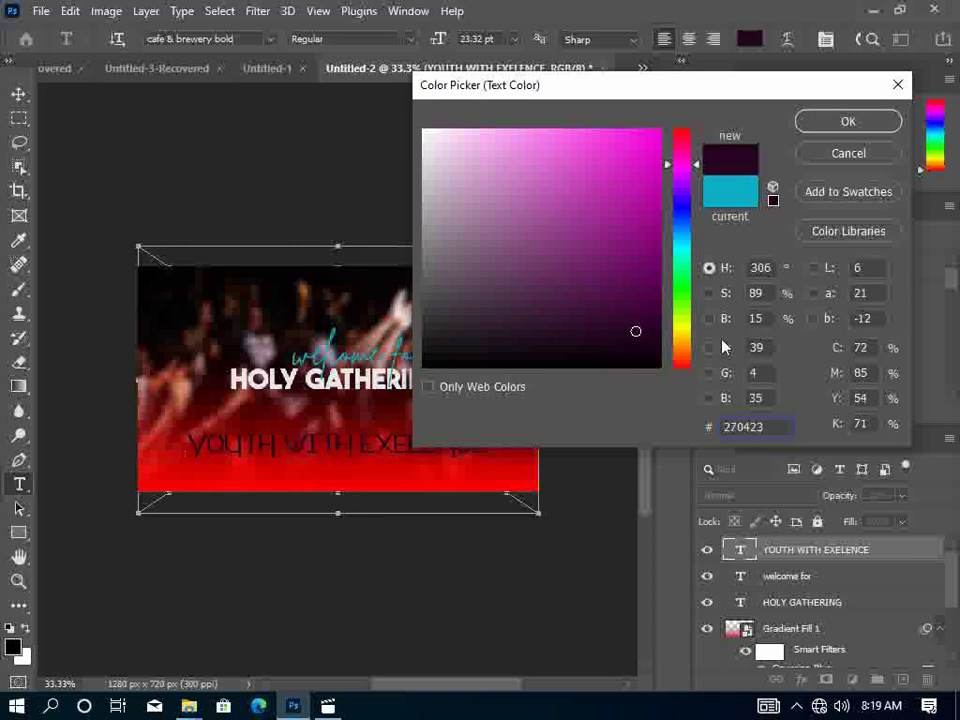
left_click(684, 361)
left_click(659, 344)
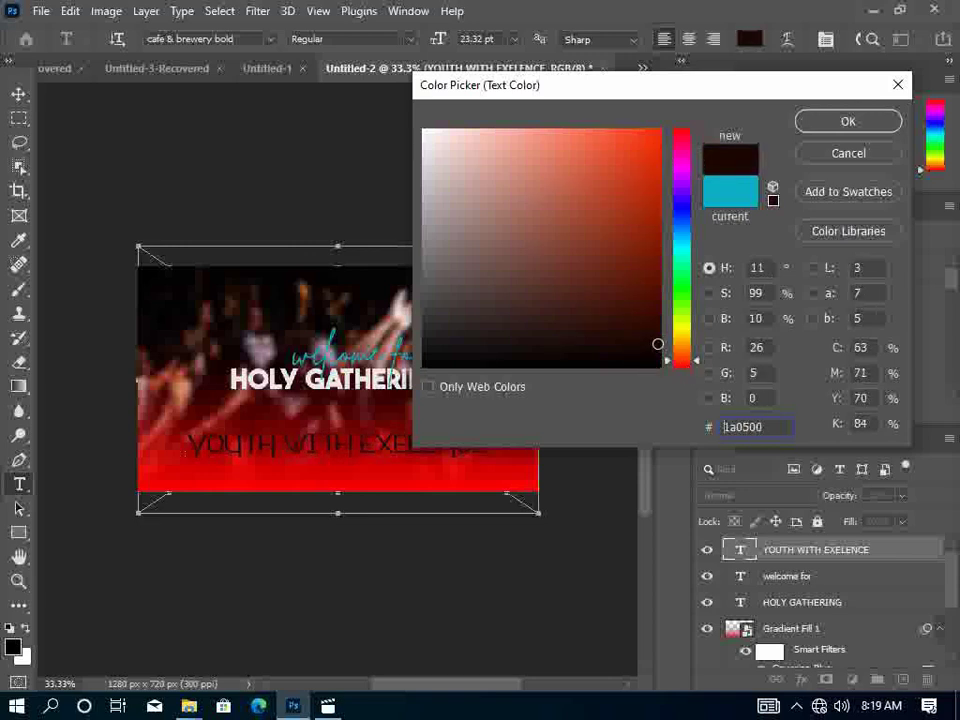
left_click(645, 349)
Try red, salmon and cyan shades, then settle on golden yellow #dbb313.
left_click(637, 143)
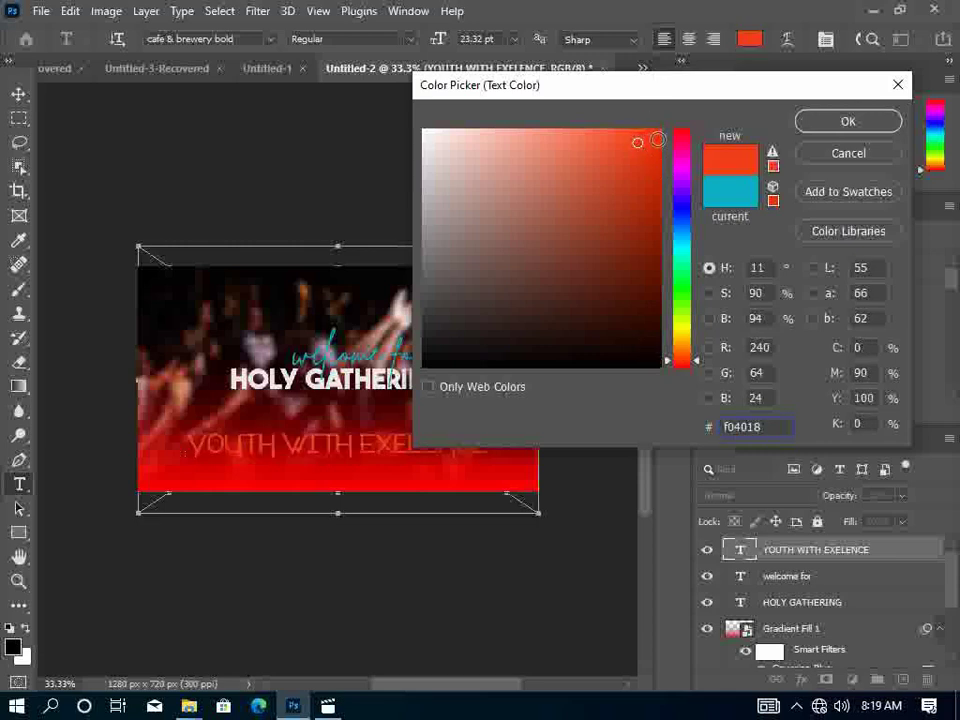
left_click_drag(619, 150, 561, 163)
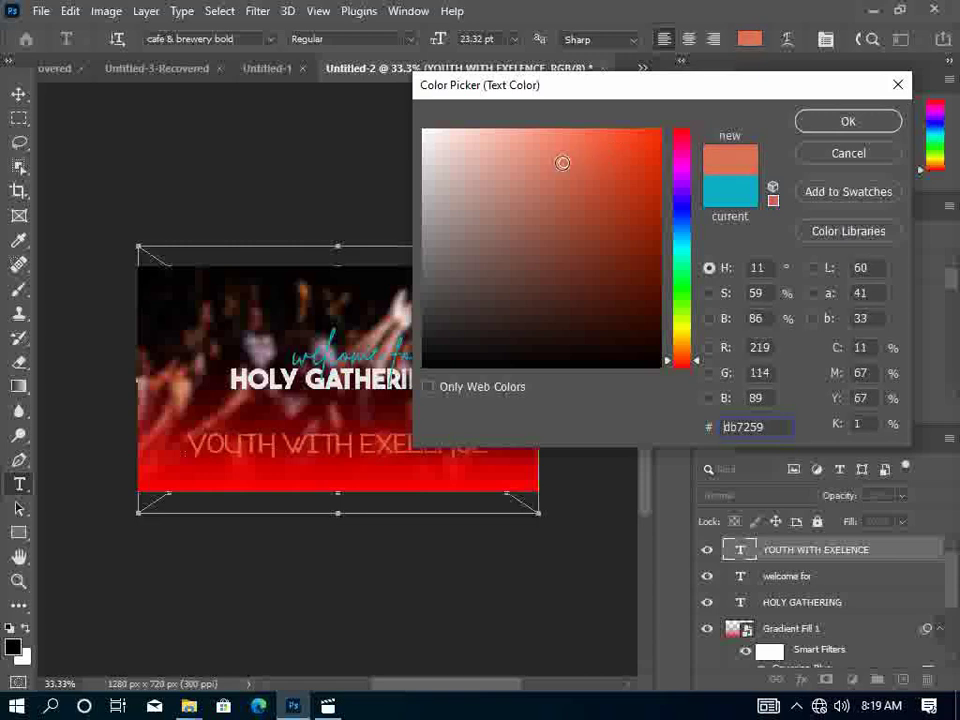
left_click(537, 140)
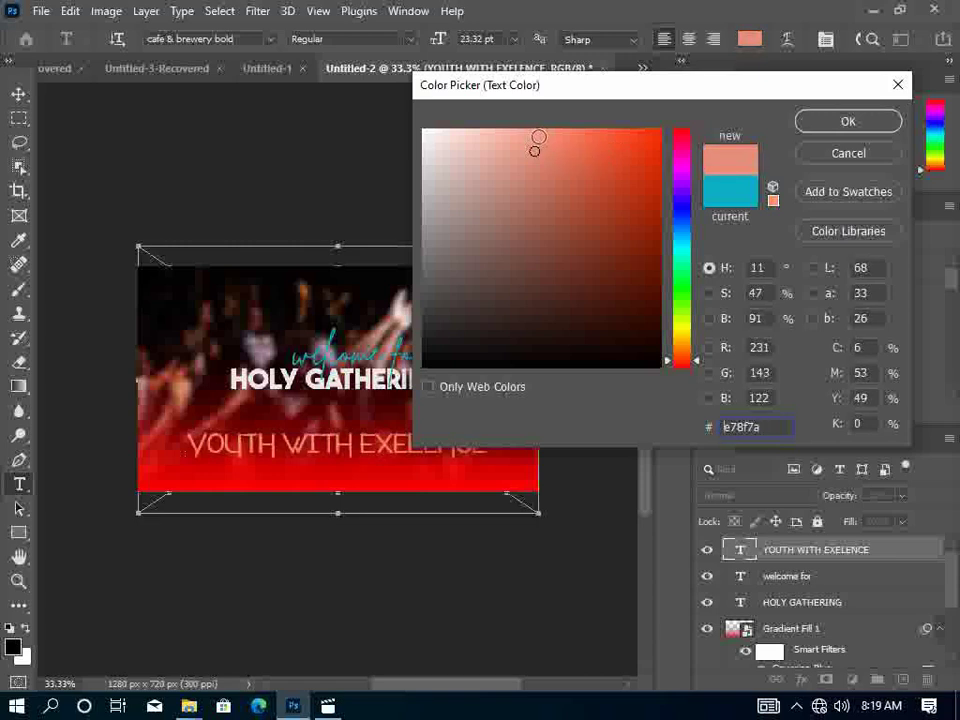
left_click_drag(538, 137, 634, 132)
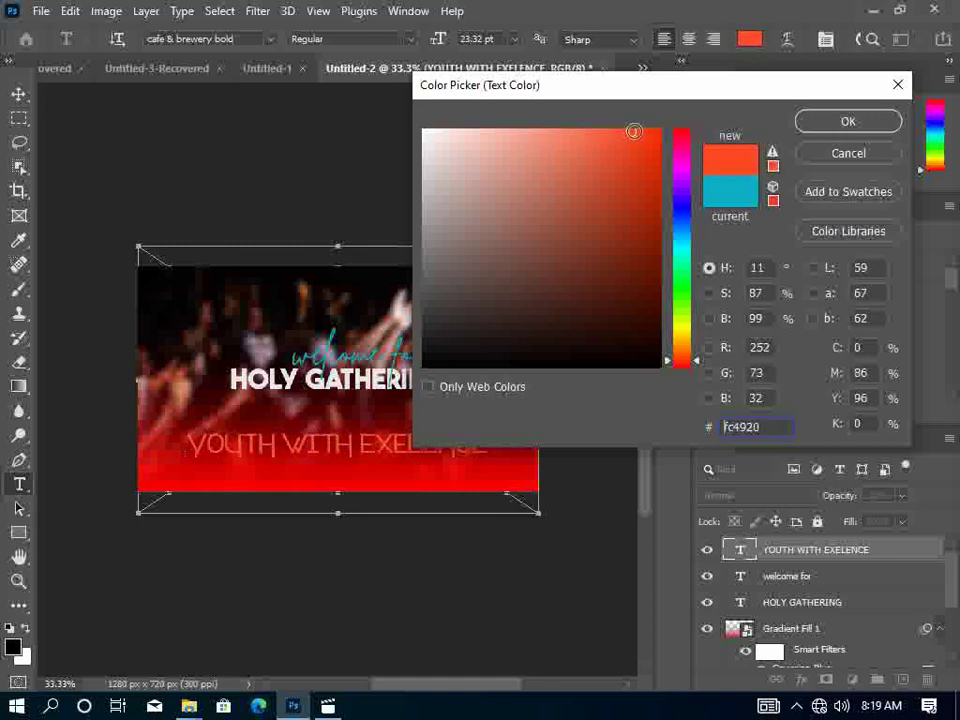
left_click(681, 210)
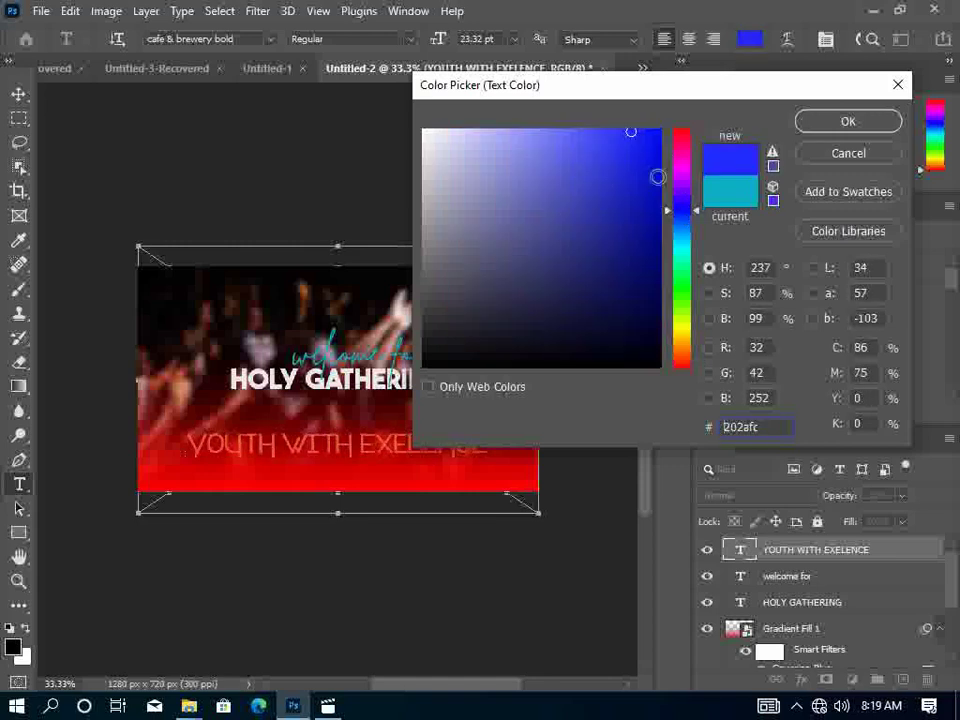
left_click(681, 248)
left_click(640, 153)
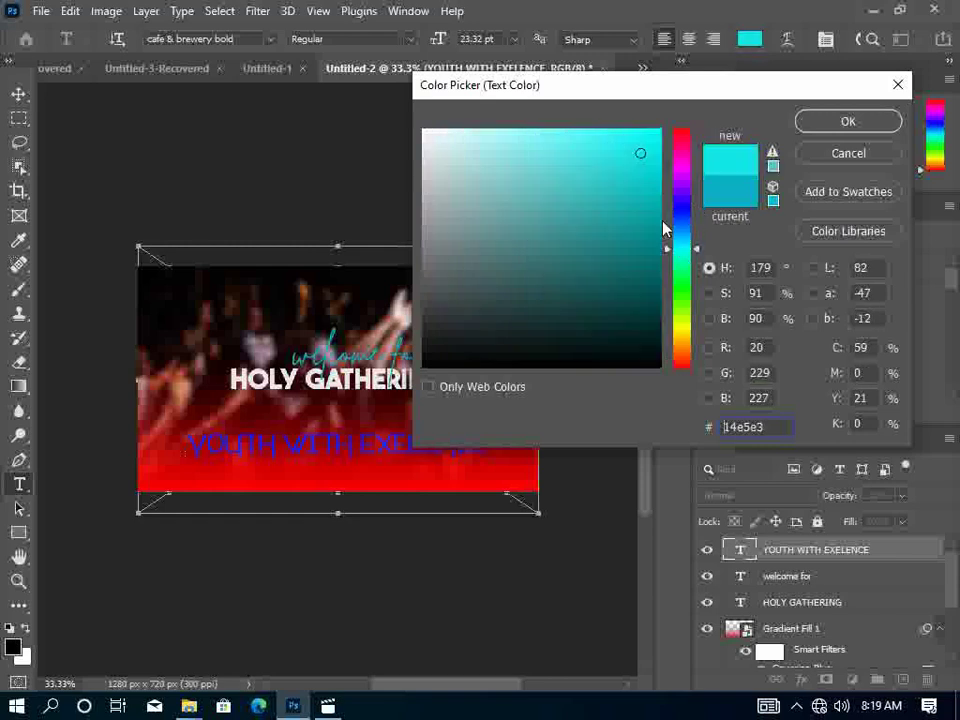
left_click(645, 178)
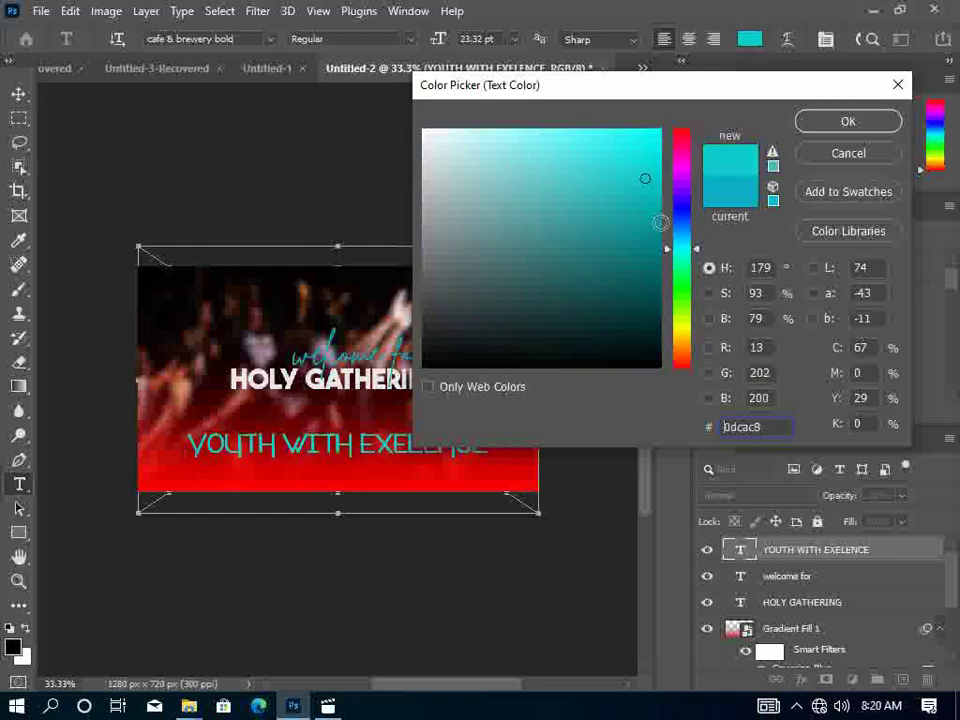
left_click(684, 337)
left_click(640, 162)
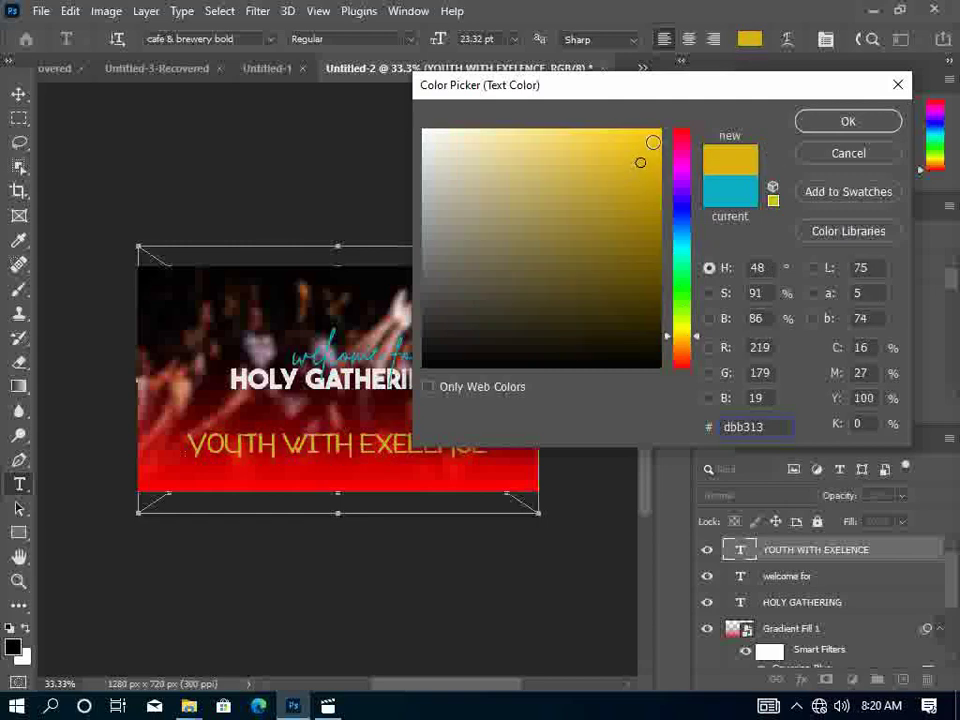
left_click(882, 124)
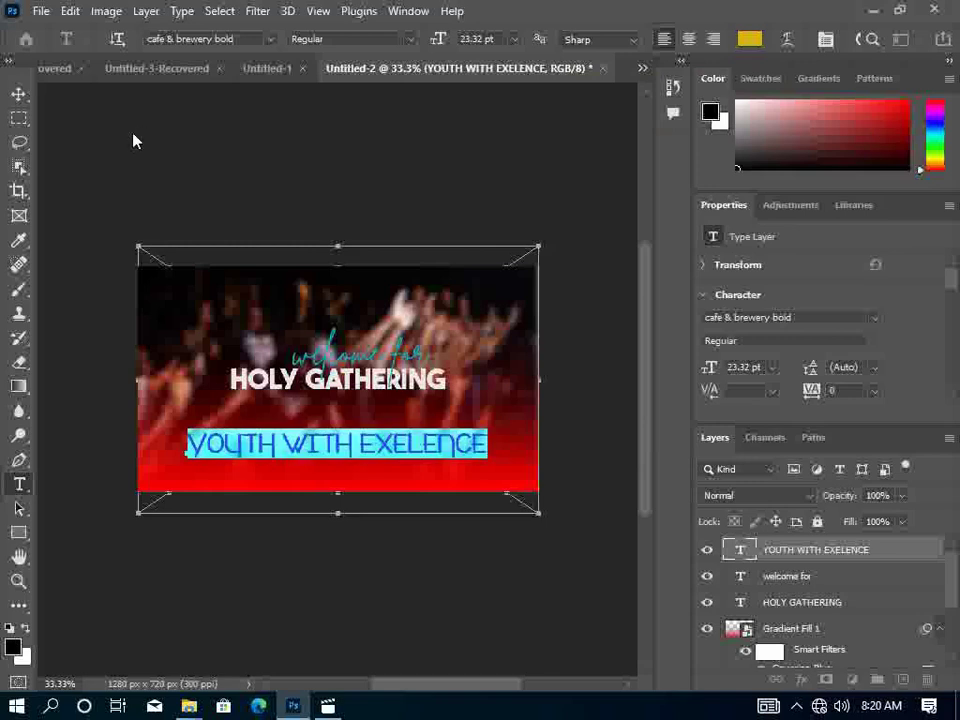
Nudge the gold YOUTH WITH EXELENCE line right so it sits centred under HOLY GATHERING.
left_click(18, 94)
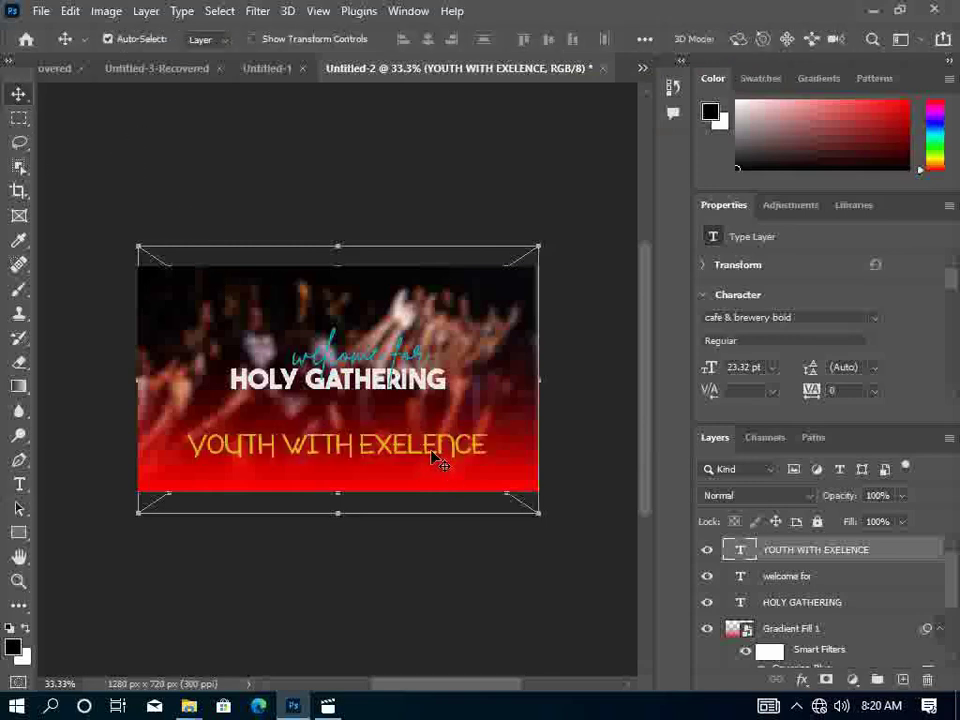
mouse_move(430, 452)
left_mouse_down()
mouse_move(439, 442)
mouse_move(485, 447)
left_mouse_up()
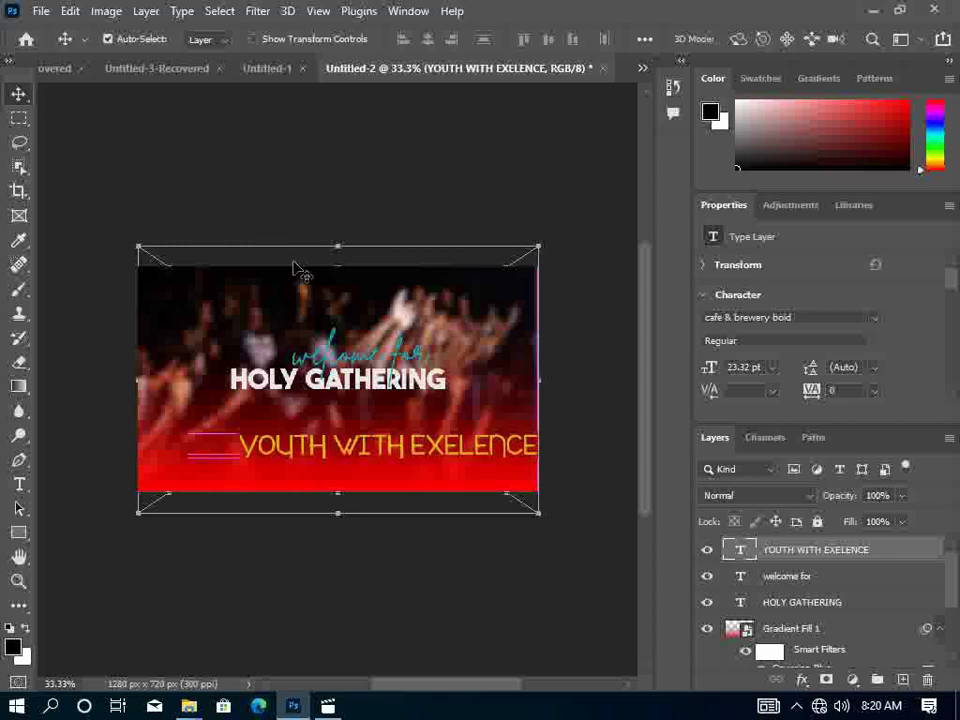
left_click(280, 291)
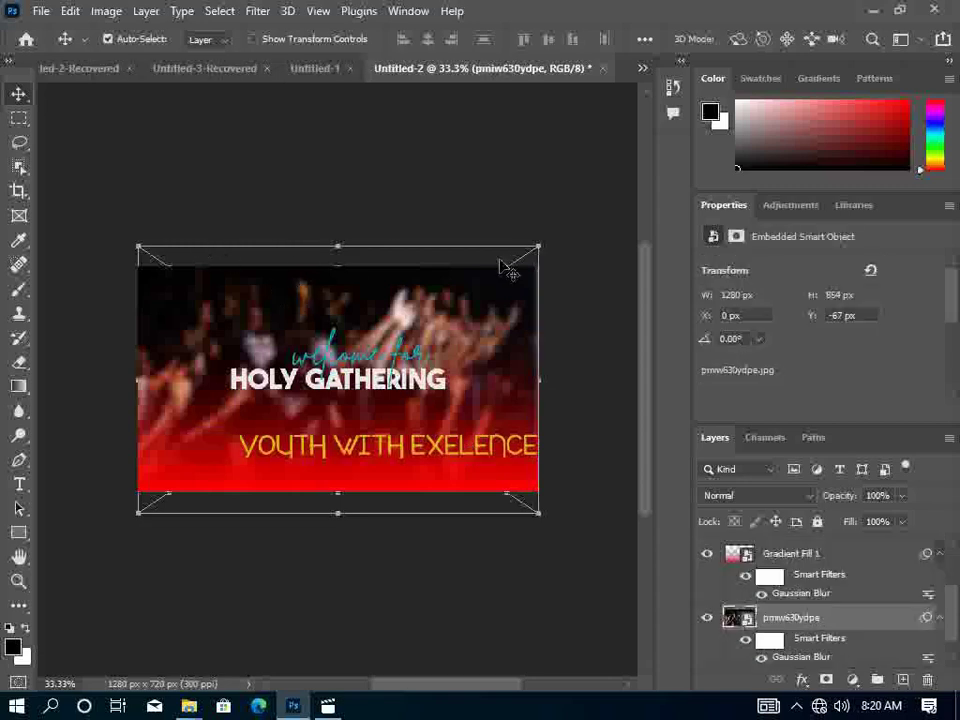
left_click_drag(481, 446, 452, 446)
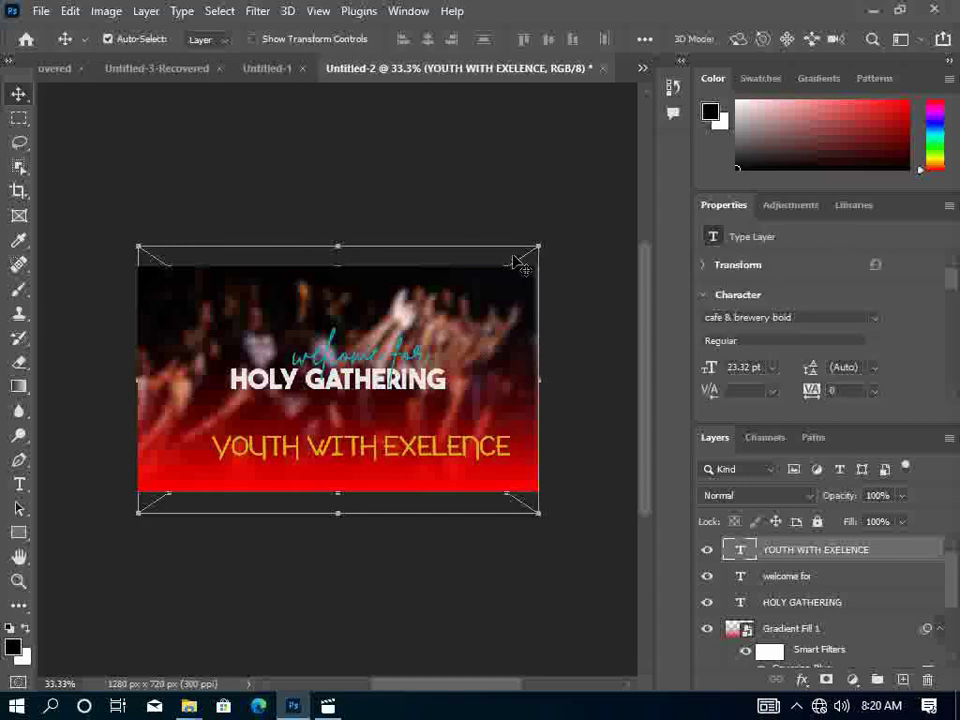
left_click(22, 485)
Add a new SEASON 5 text line below the tagline.
left_click(254, 478)
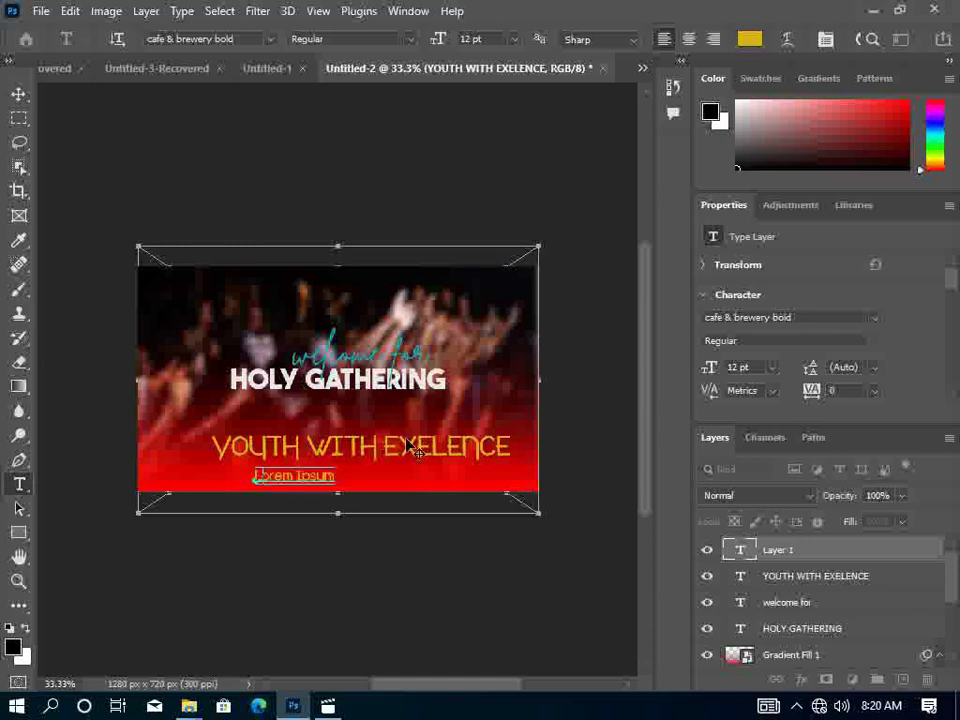
type("SEASON 1")
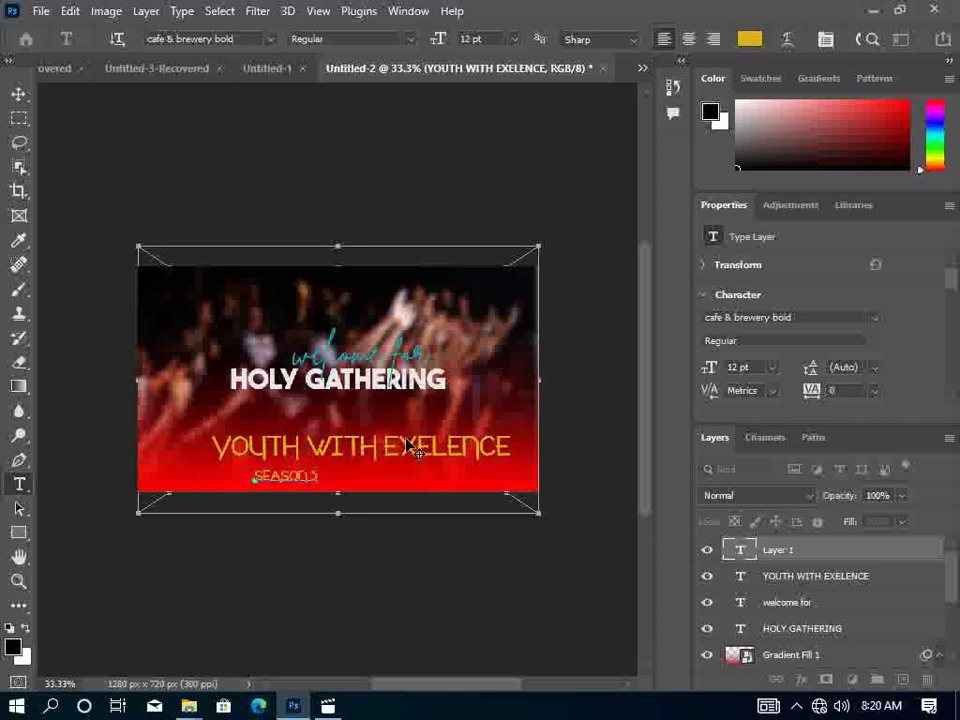
left_click(19, 93)
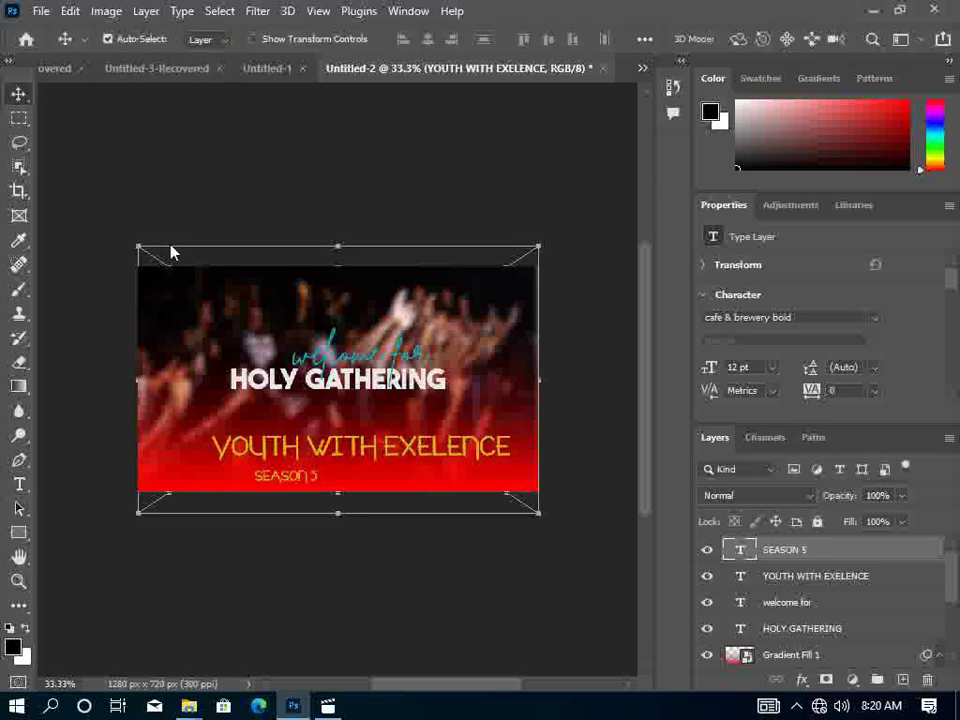
Make SEASON 5 near-white #fcfbf7 in a Atomic Md and move it under EXELENCE.
double_click(305, 479)
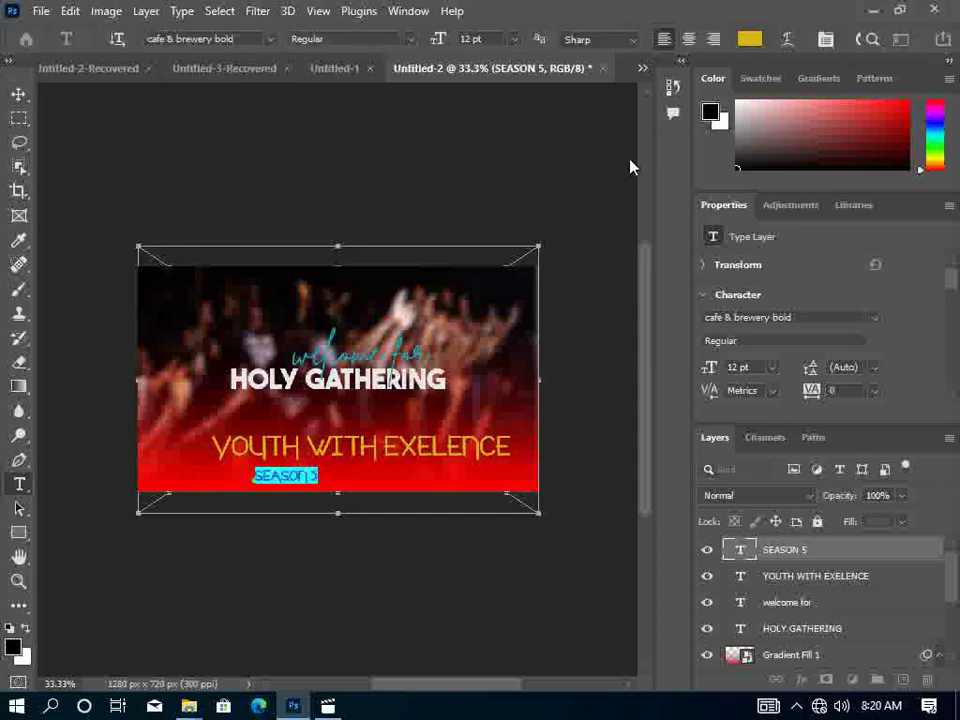
left_click(749, 39)
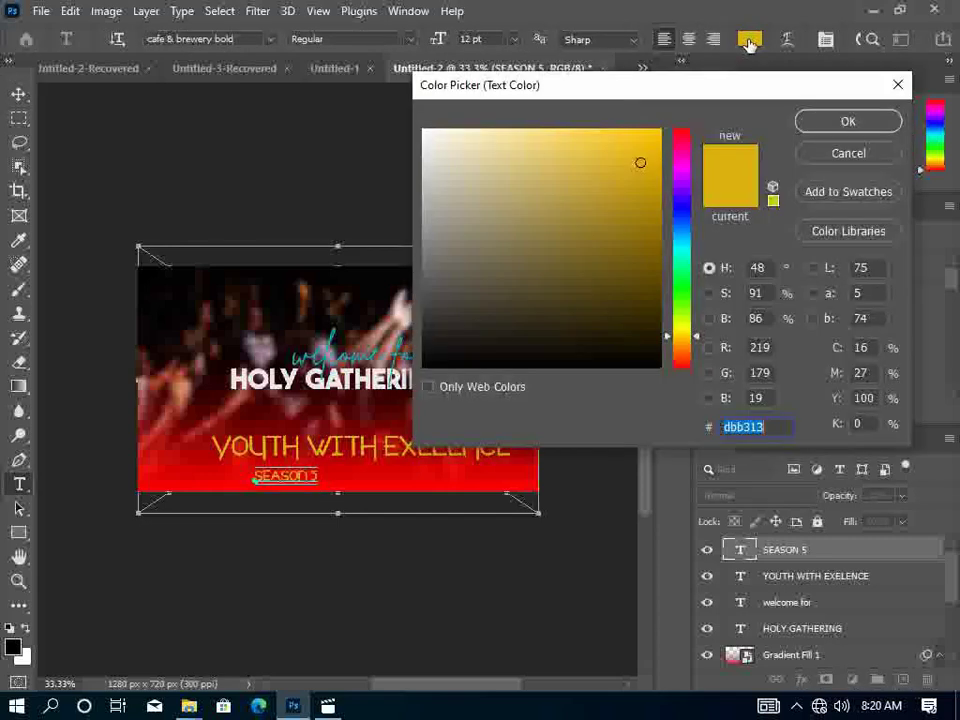
left_click(428, 133)
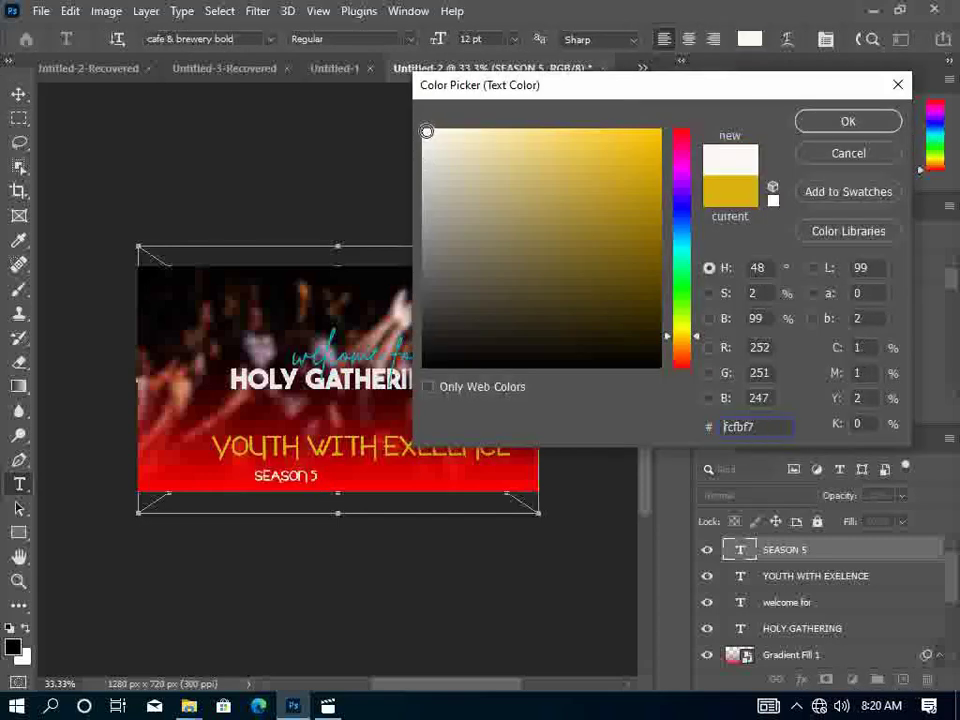
left_click(846, 122)
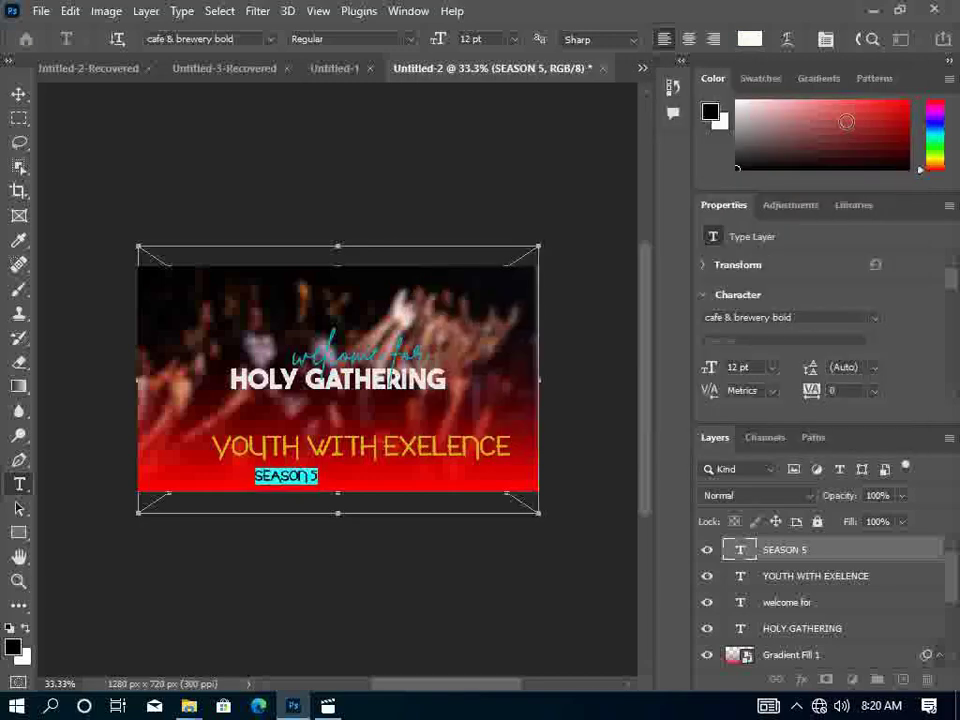
left_click(875, 320)
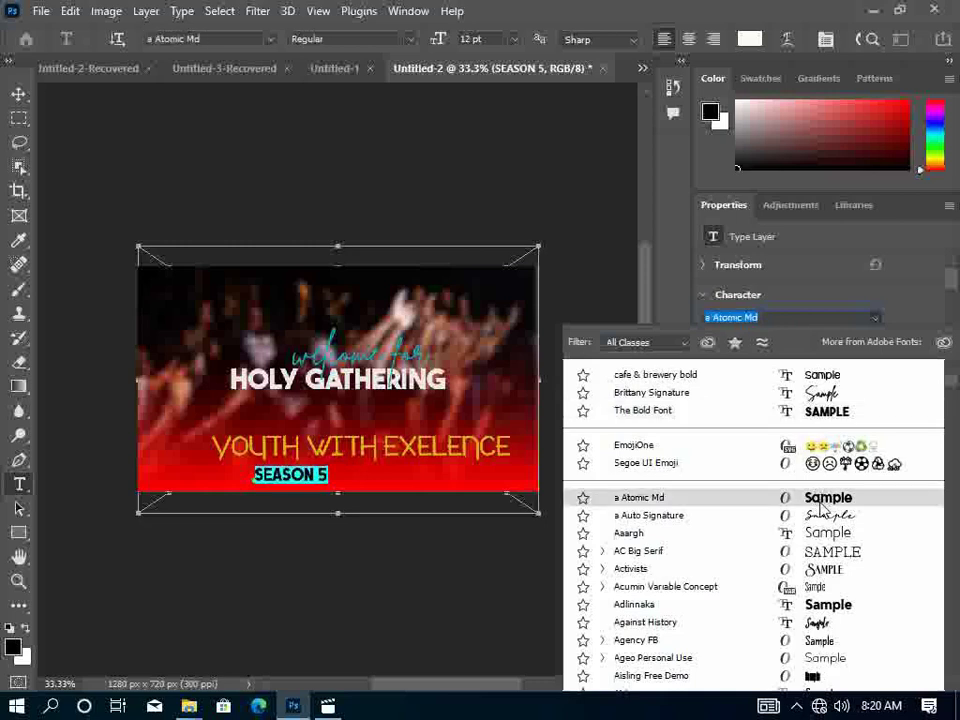
left_click(820, 500)
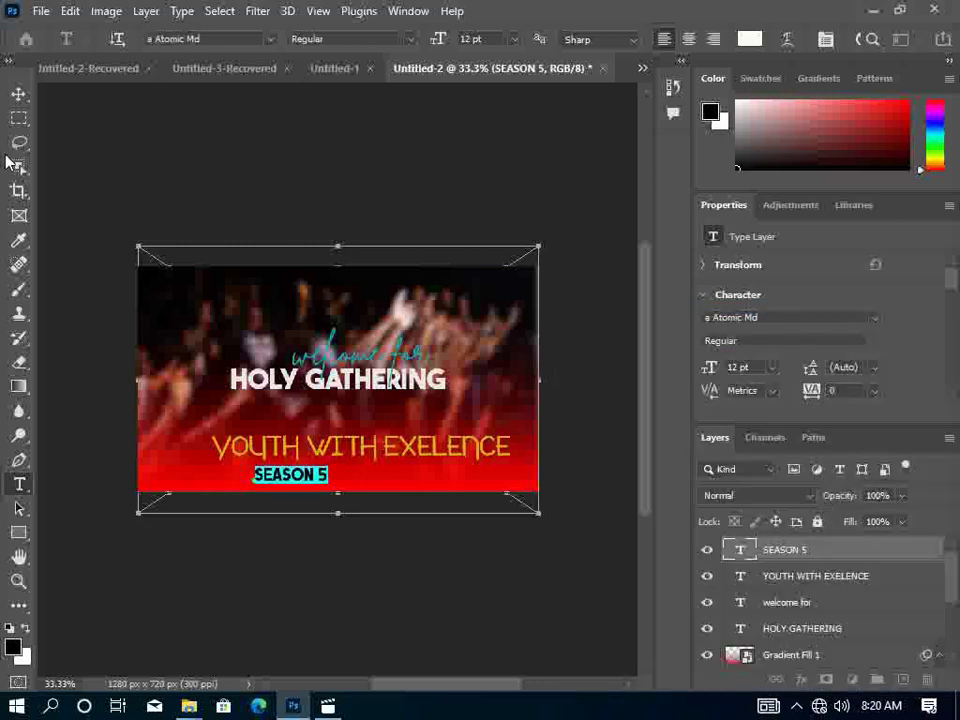
left_click(18, 95)
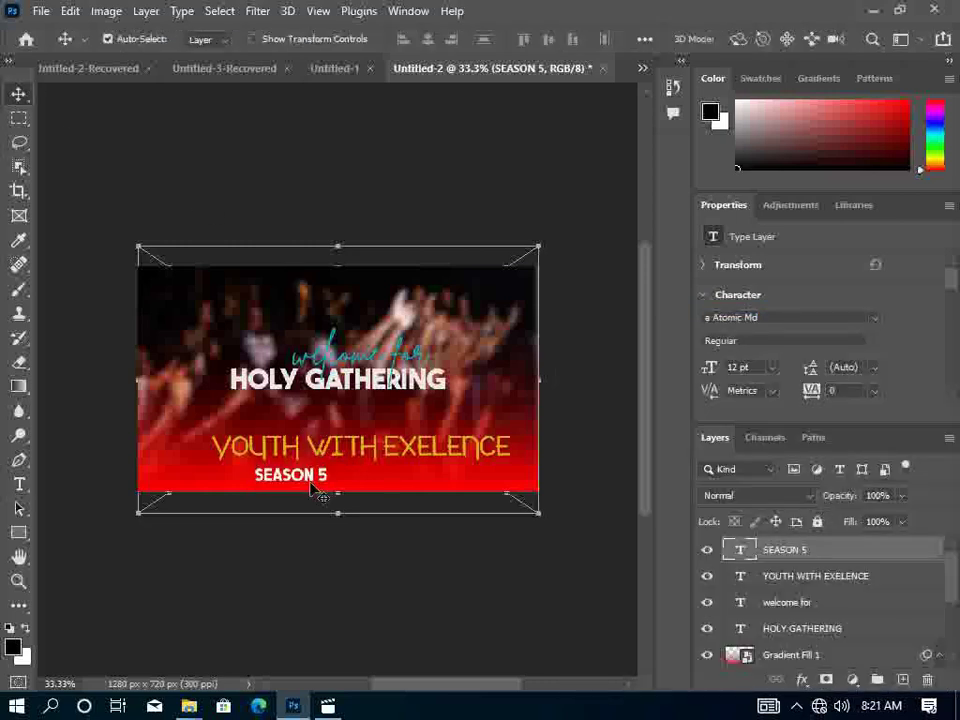
mouse_move(313, 483)
left_mouse_down()
mouse_move(478, 484)
mouse_move(478, 471)
left_mouse_up()
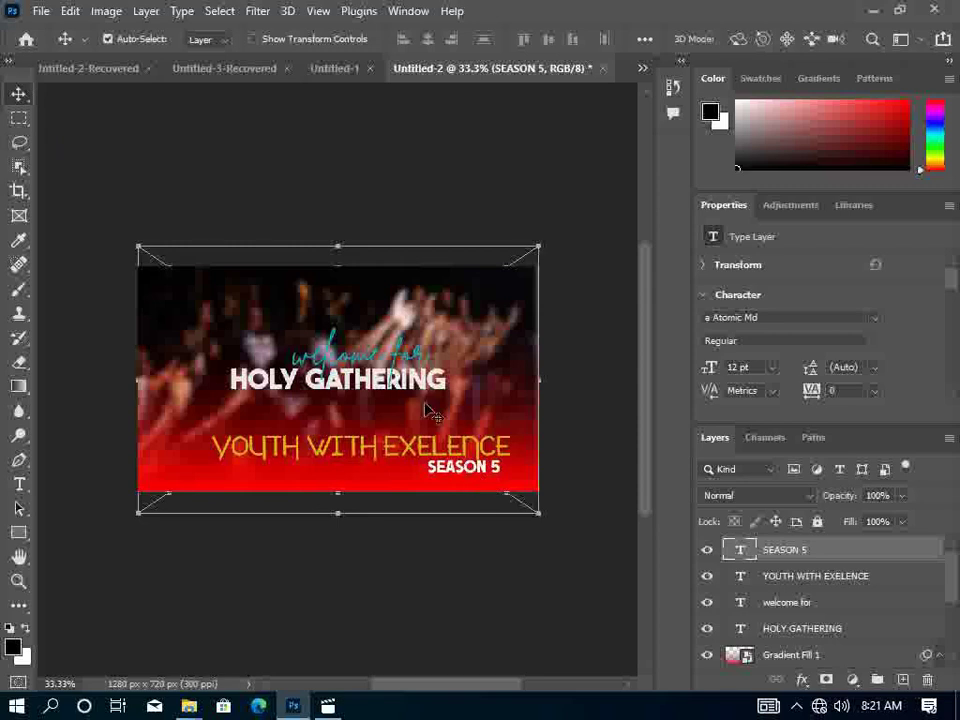
Select the HOLY GATHERING layer and add a Bevel & Emboss effect to it.
left_click(388, 393)
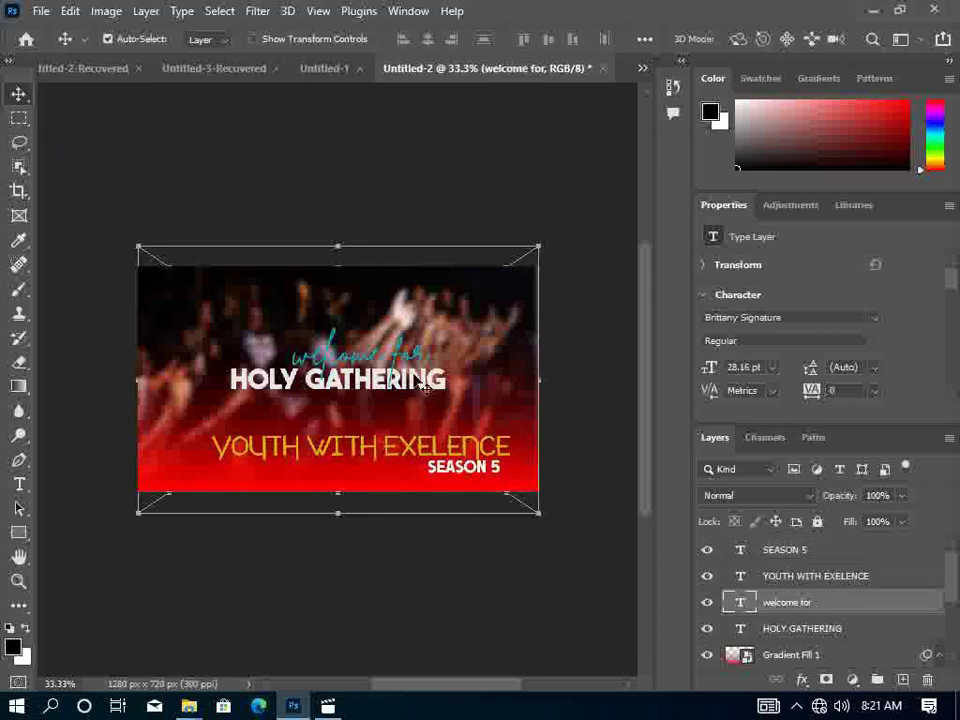
left_click(795, 630)
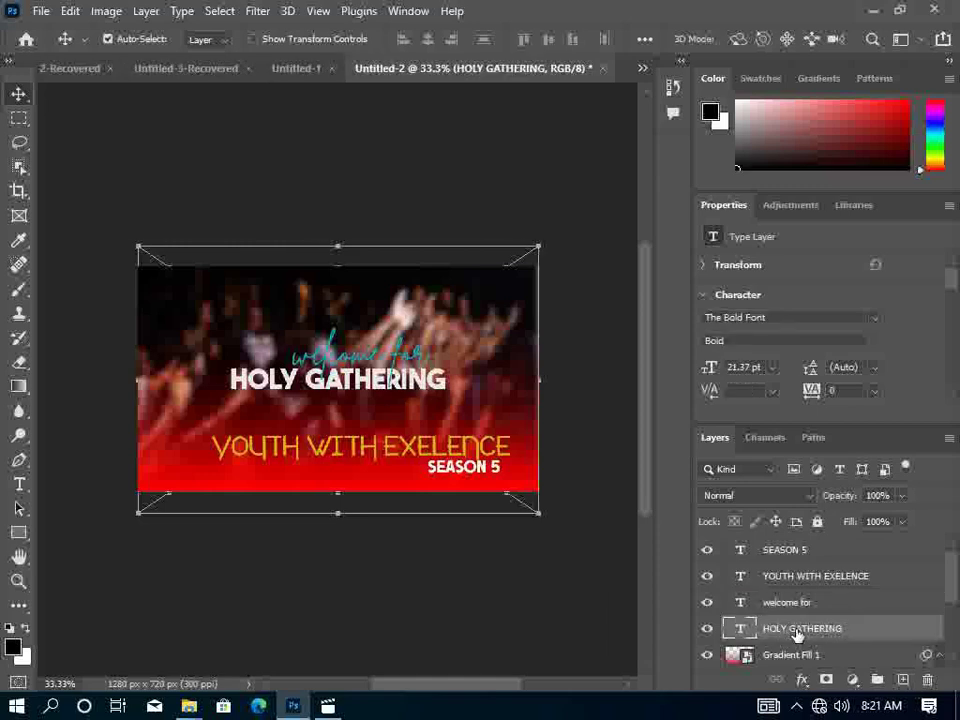
left_click(802, 680)
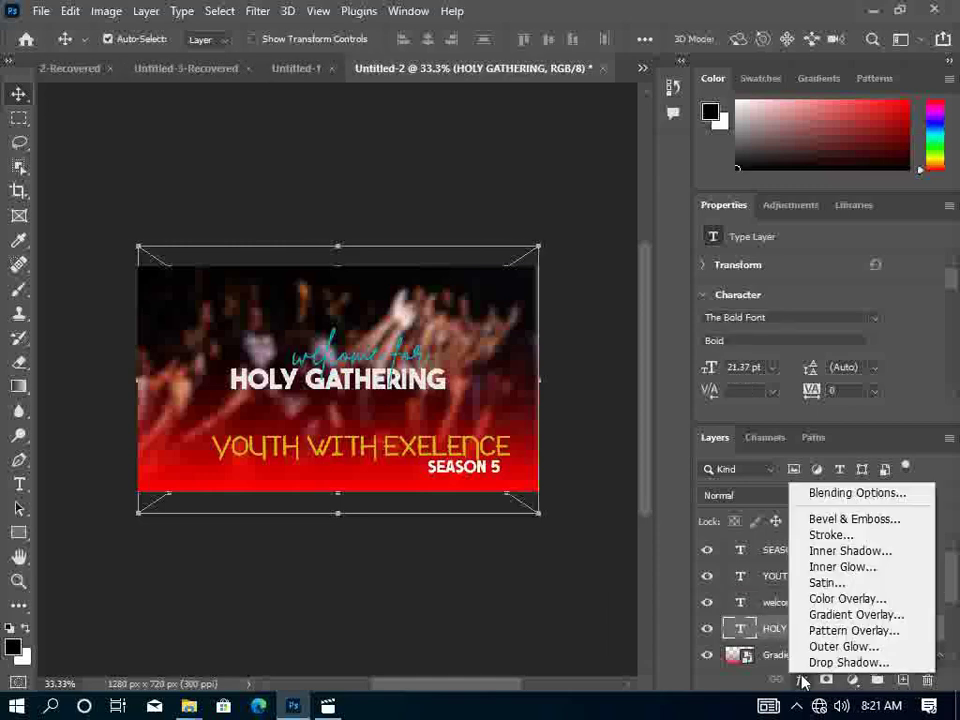
left_click(843, 519)
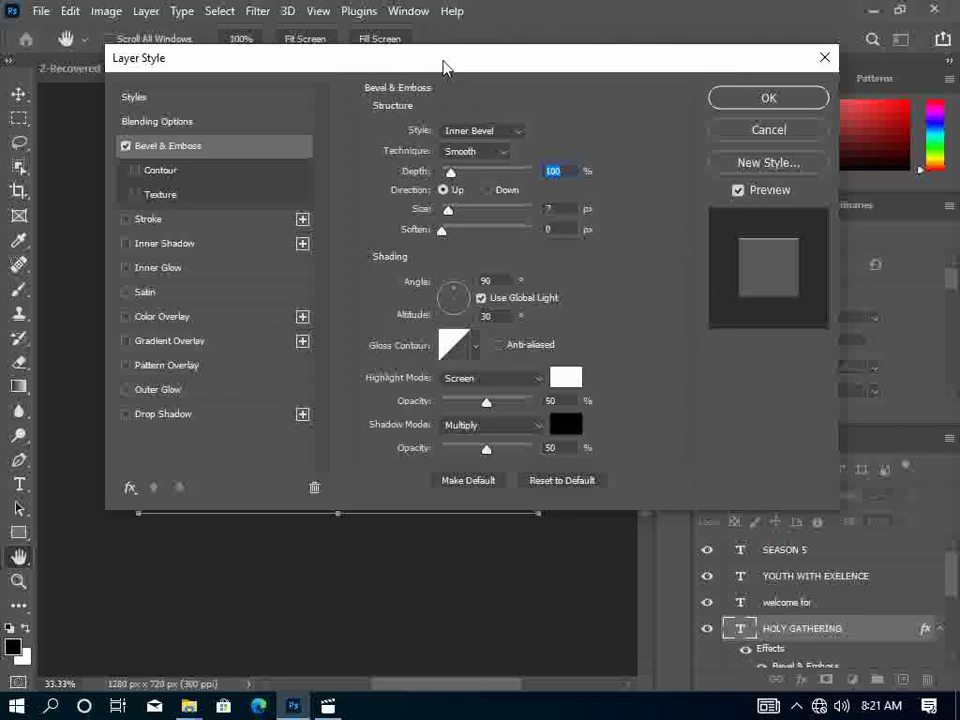
Increase the bevel size to 111 and the softening from 5 to 9.
left_click_drag(444, 67, 857, 108)
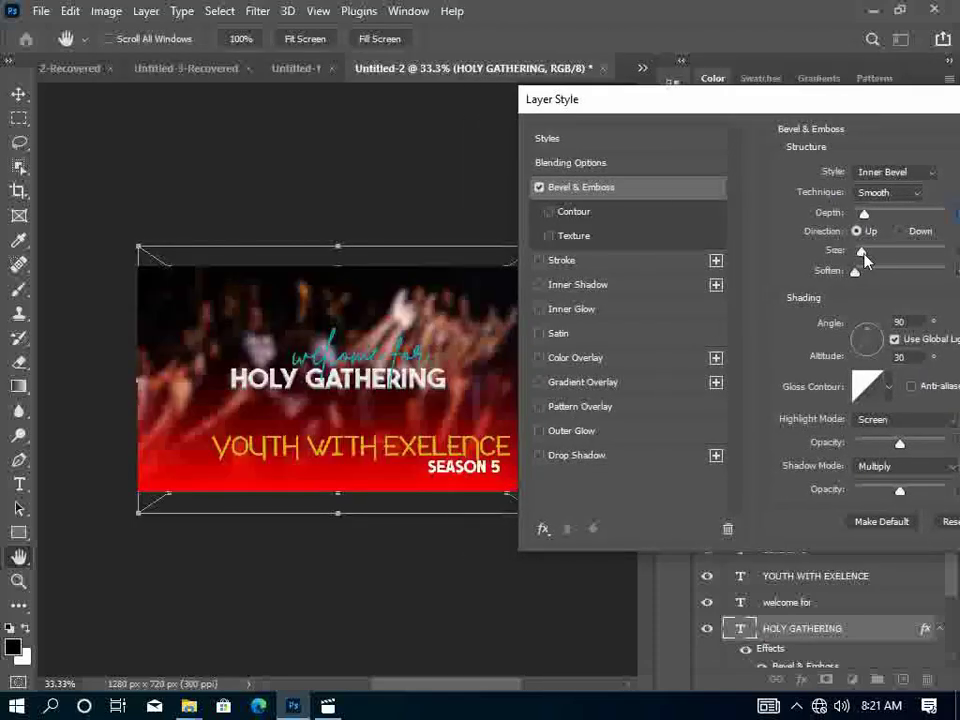
mouse_move(862, 252)
left_mouse_down()
mouse_move(895, 250)
mouse_move(872, 274)
left_mouse_up()
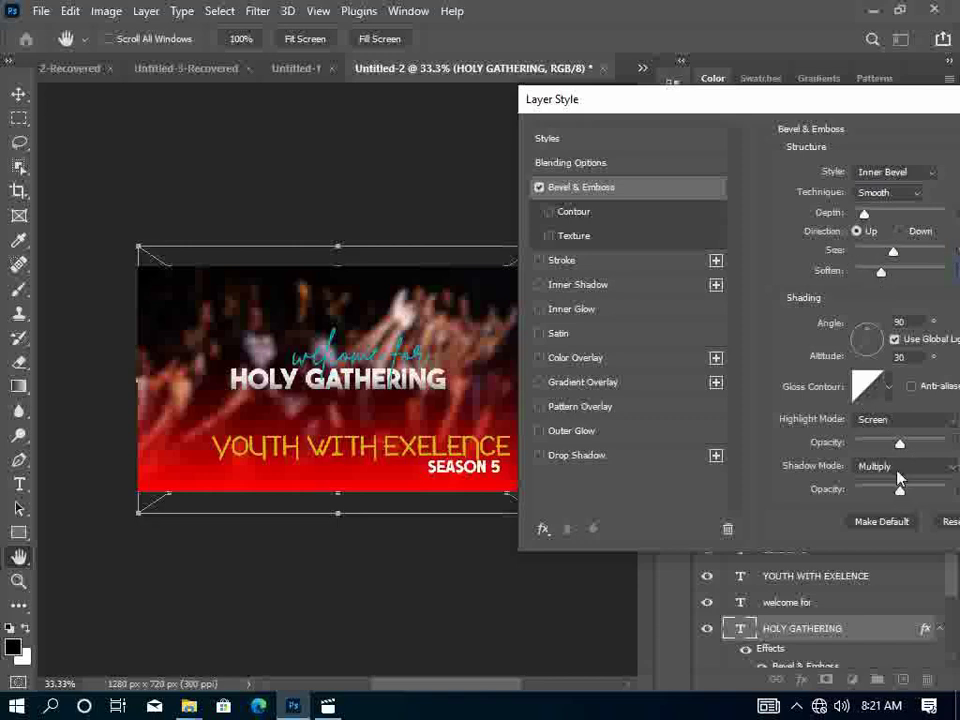
left_click_drag(808, 104, 778, 56)
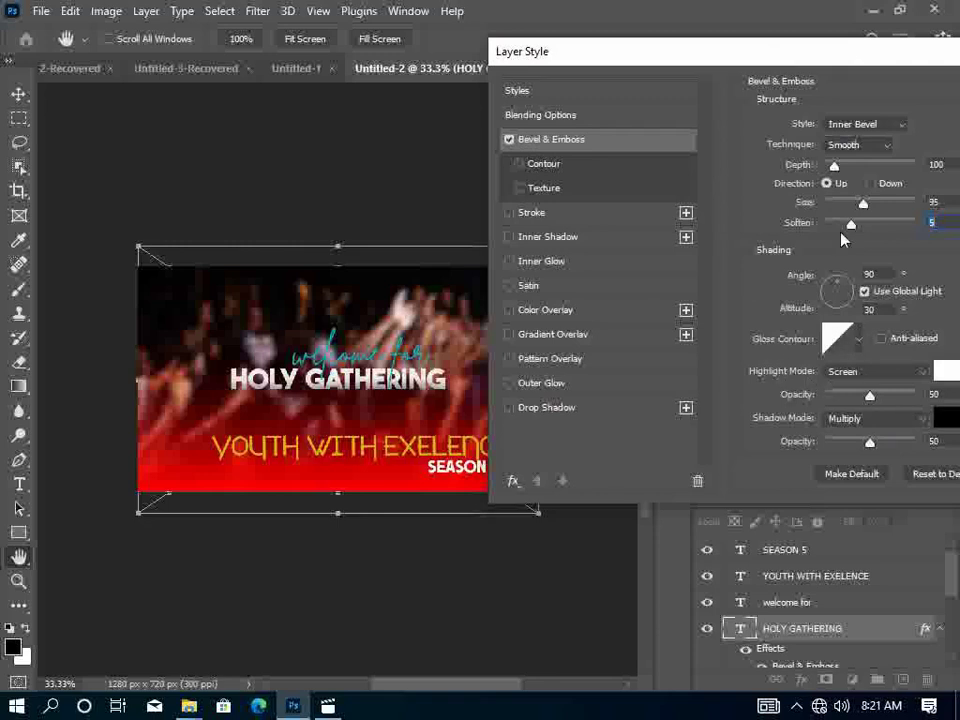
mouse_move(852, 223)
left_mouse_down()
mouse_move(878, 223)
mouse_move(870, 205)
left_mouse_up()
Try a series of top-row and second-row gloss contour presets on the bevel.
left_click(860, 342)
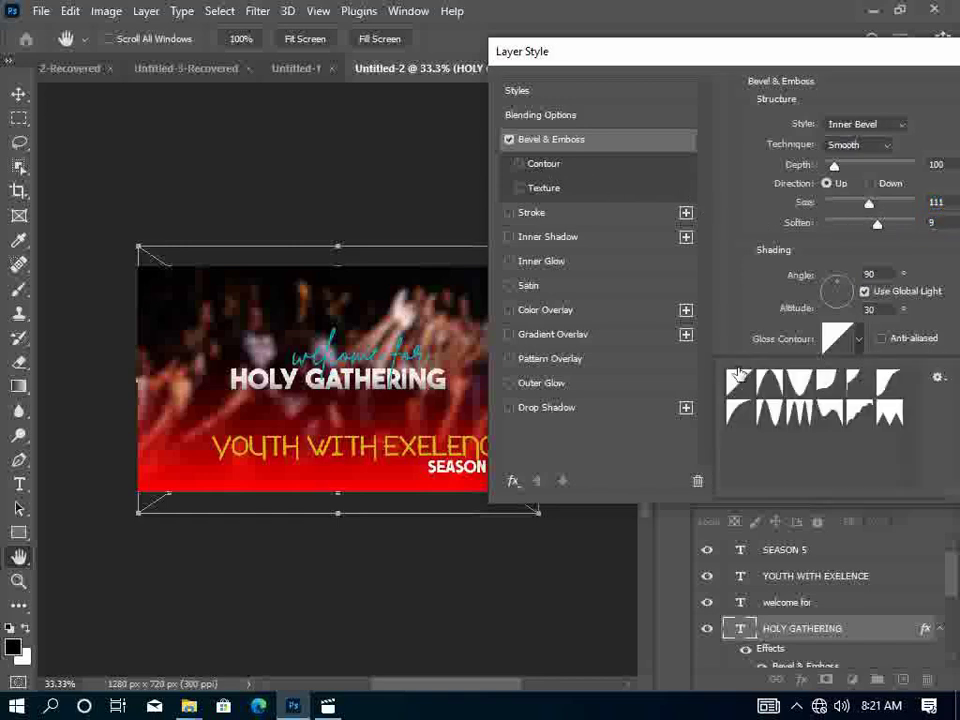
left_click(768, 382)
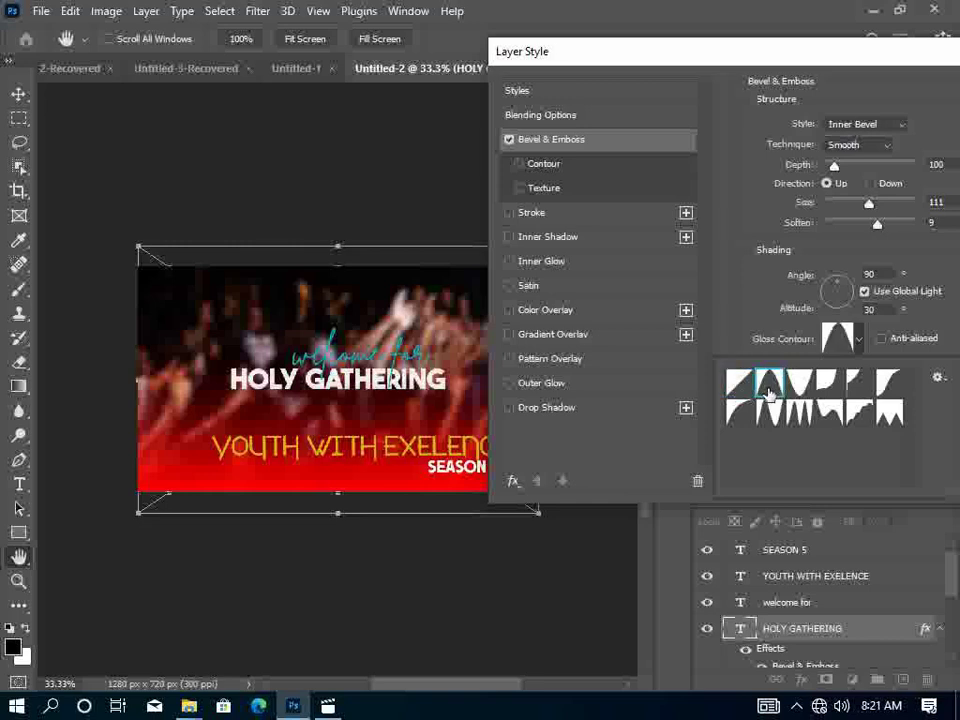
left_click(800, 386)
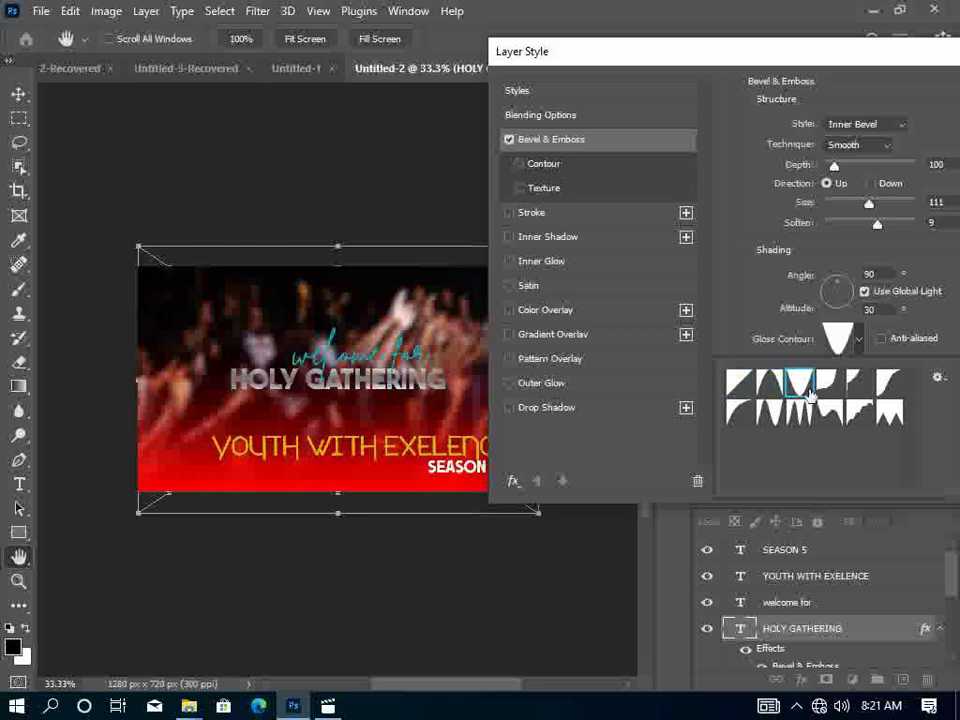
left_click(829, 385)
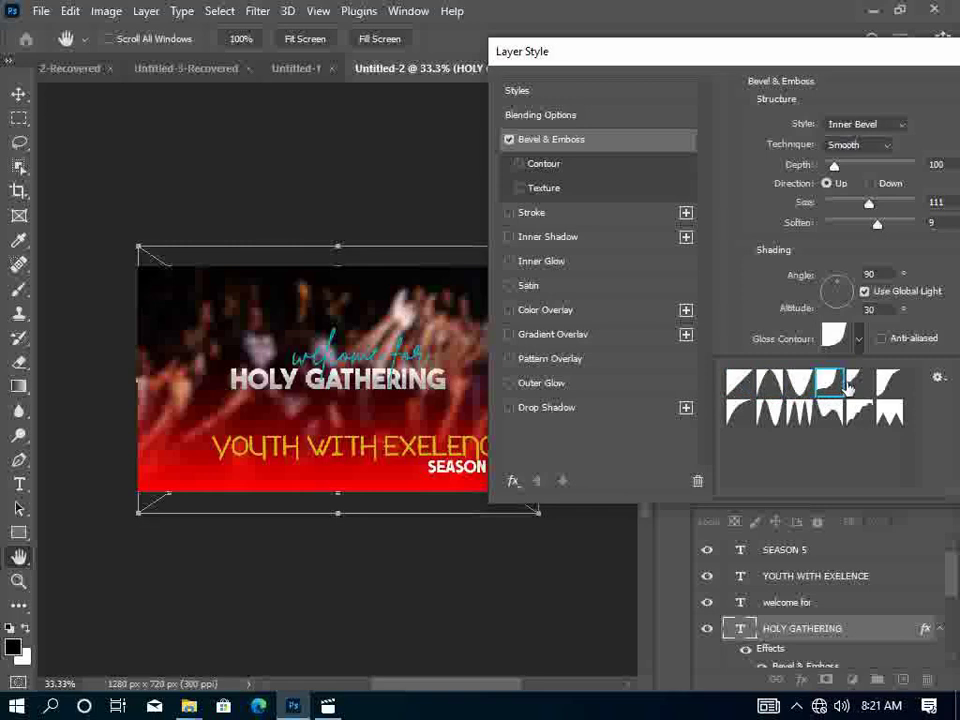
left_click(860, 386)
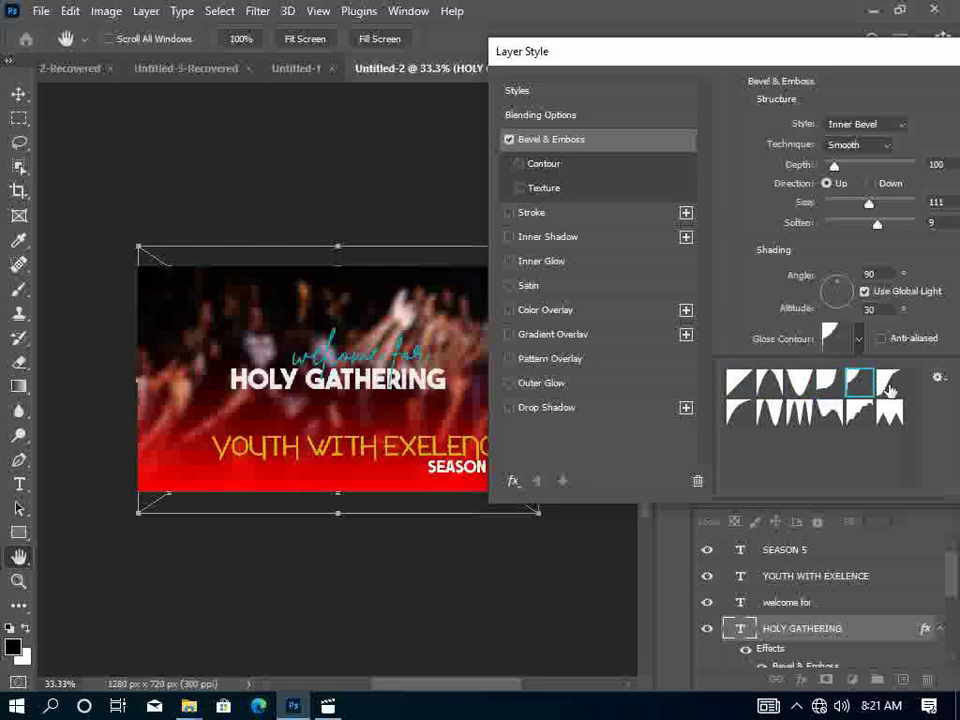
left_click(888, 383)
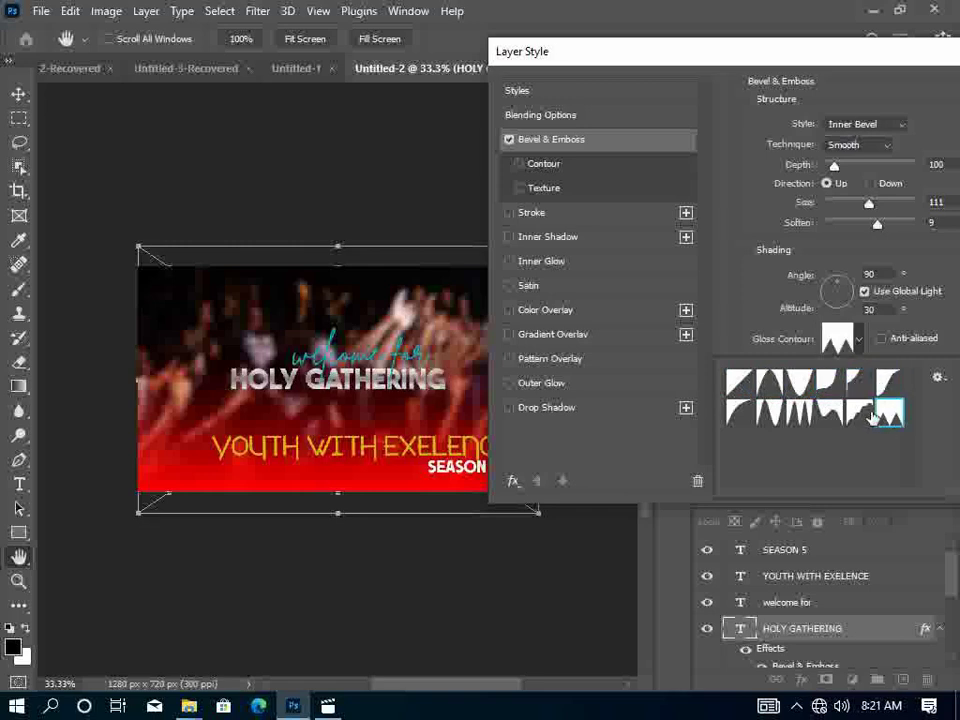
left_click(860, 413)
left_click(889, 414)
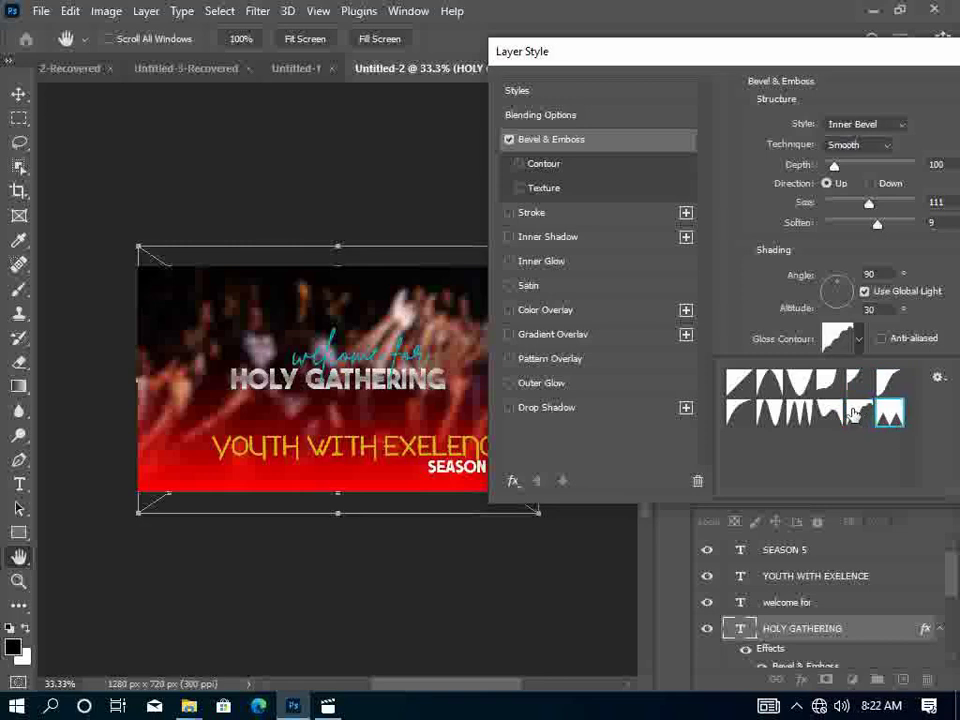
left_click(860, 413)
left_click(829, 412)
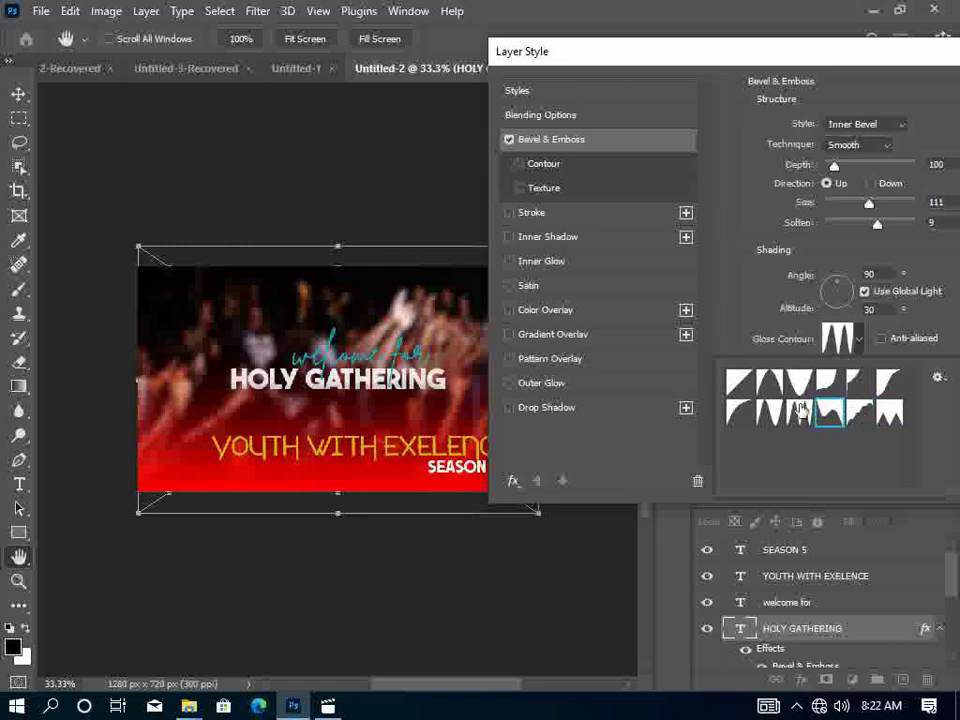
left_click(800, 412)
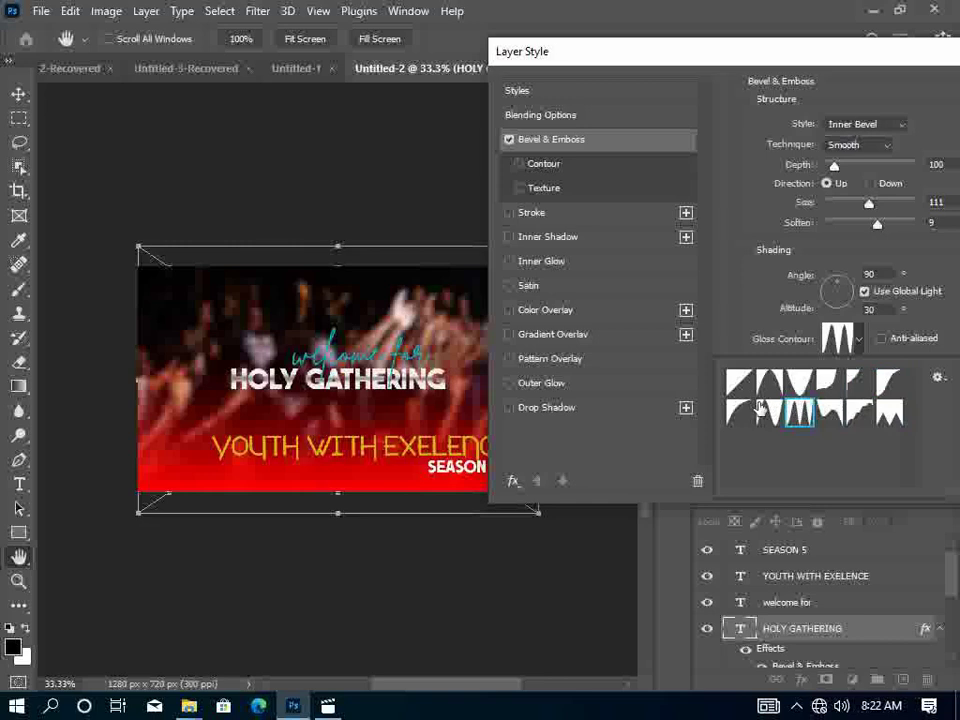
left_click(768, 411)
Compare more gloss contours and settle on the jagged multi-peak preset.
left_click(742, 411)
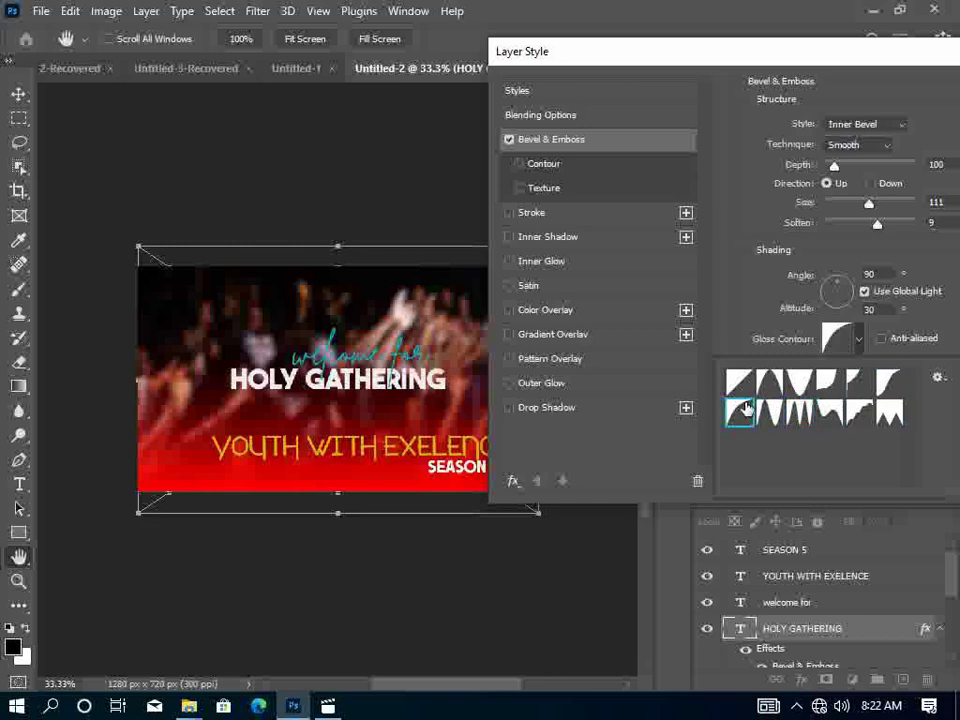
left_click(772, 412)
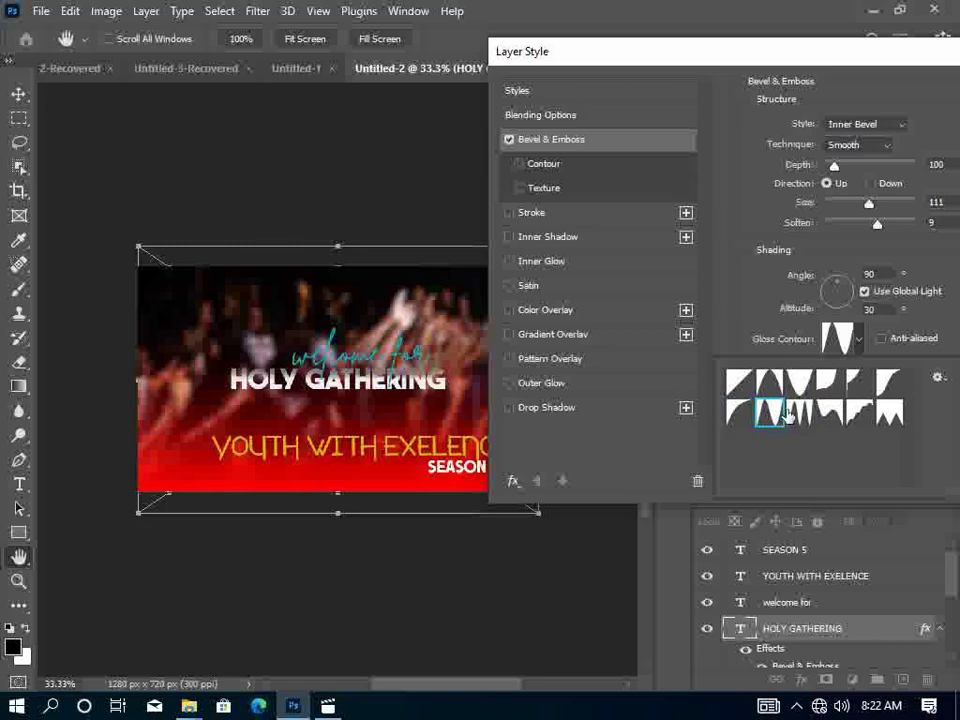
left_click(798, 412)
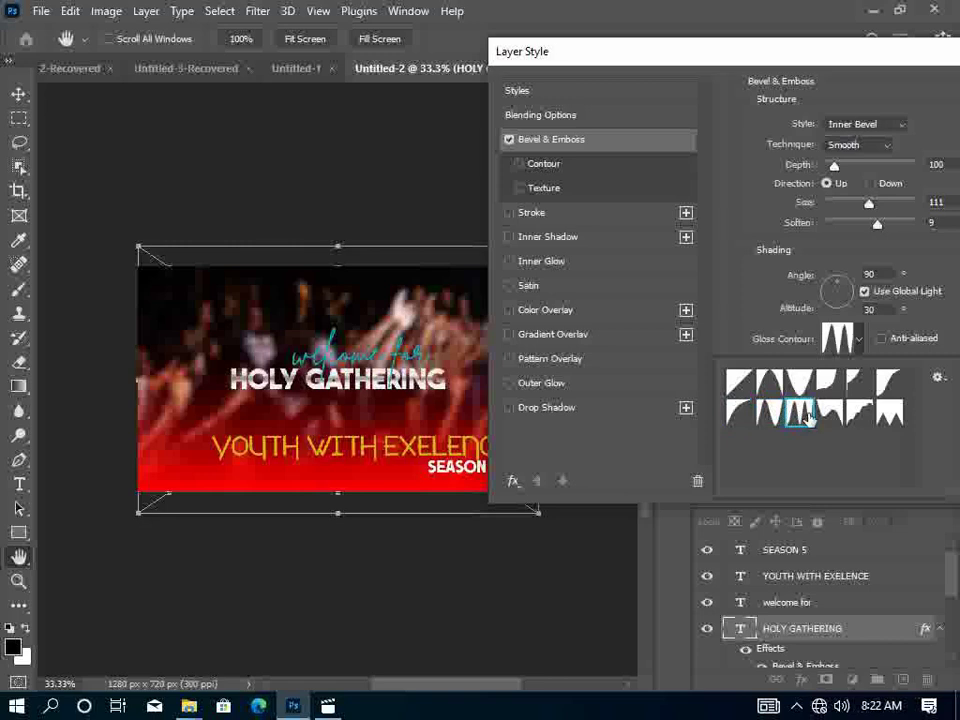
left_click(830, 412)
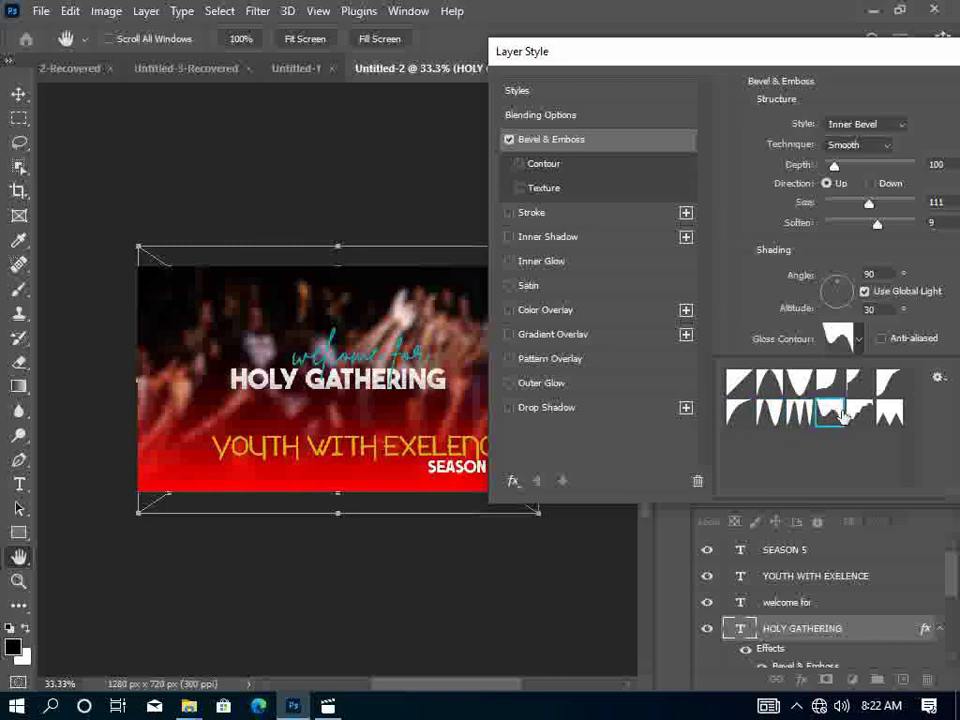
left_click(862, 415)
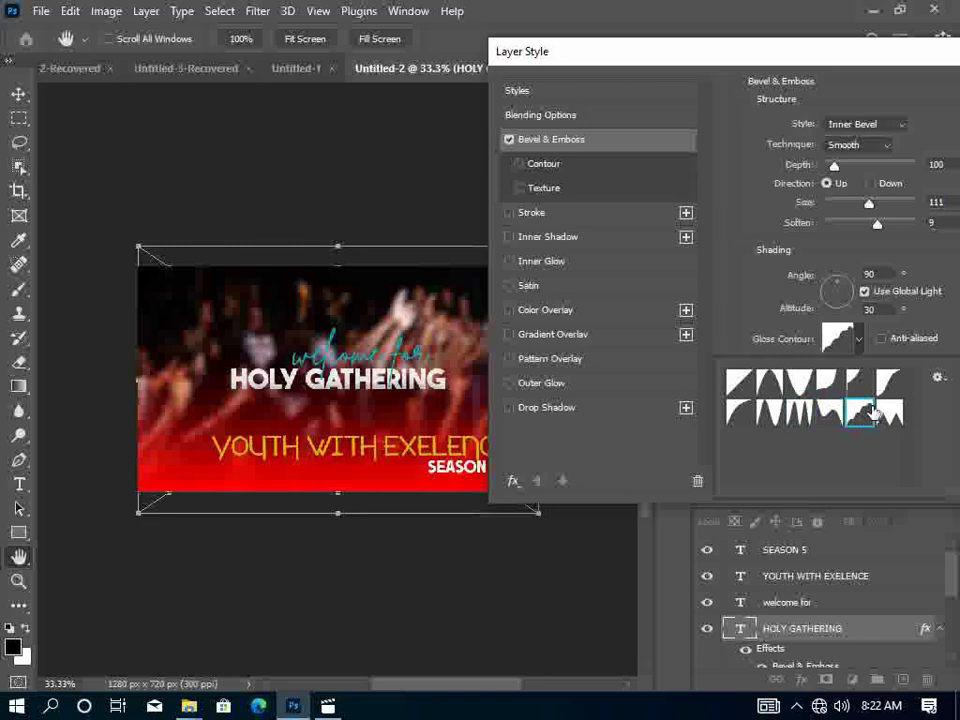
left_click(890, 410)
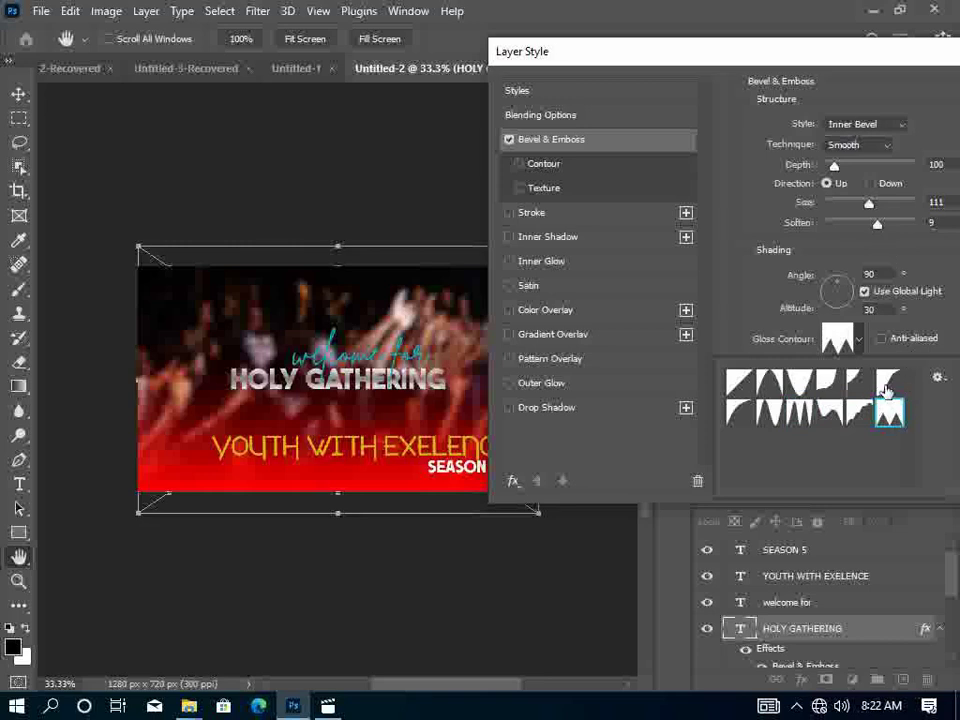
left_click(848, 381)
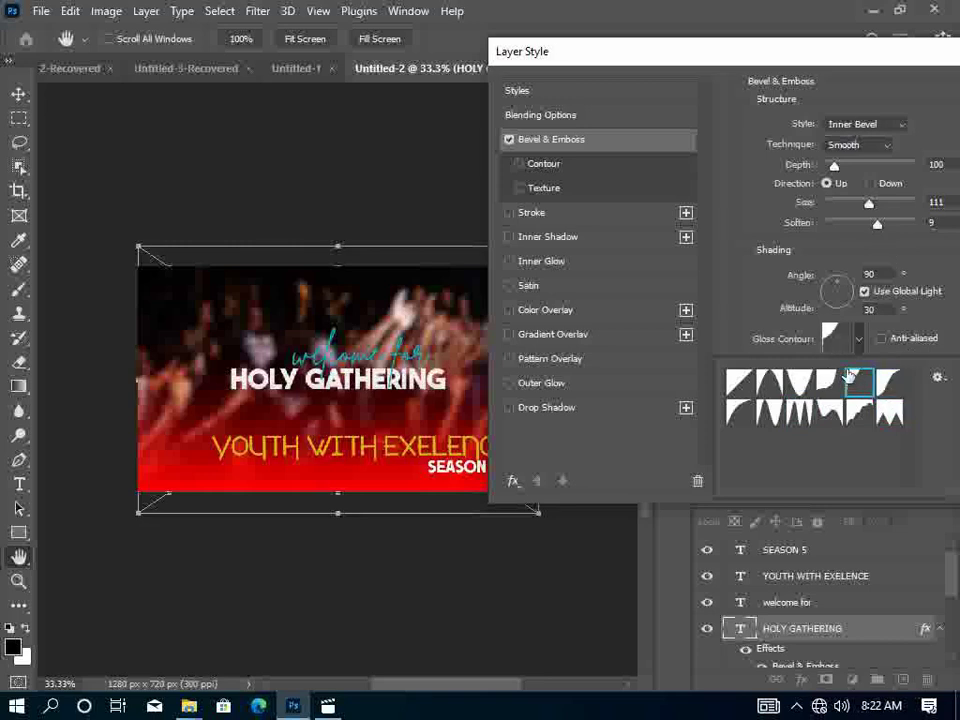
left_click(826, 383)
left_click(798, 382)
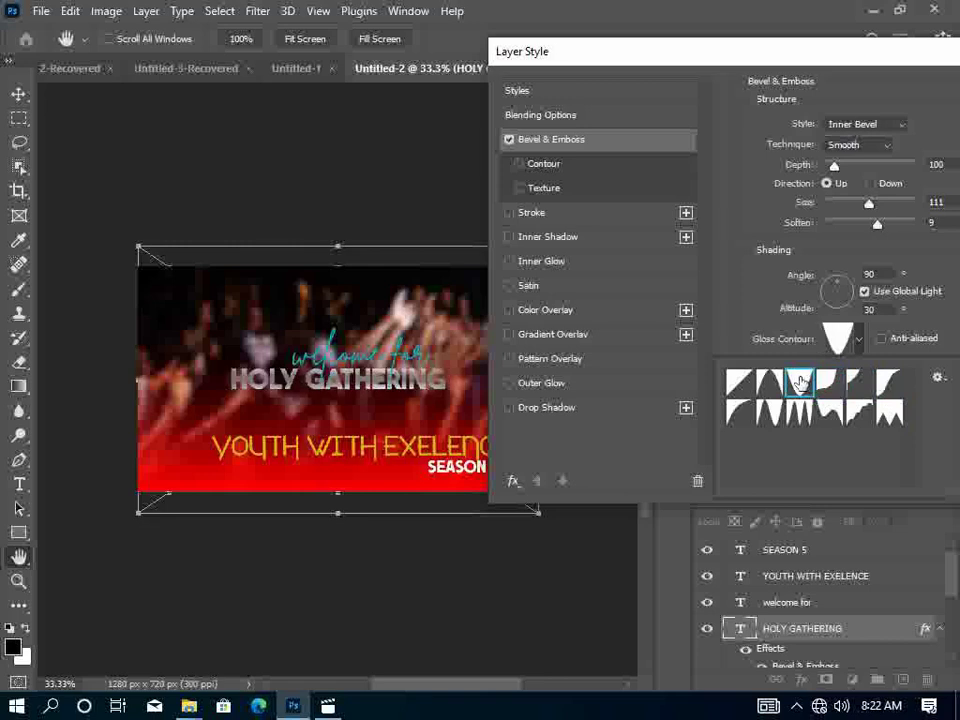
left_click(766, 383)
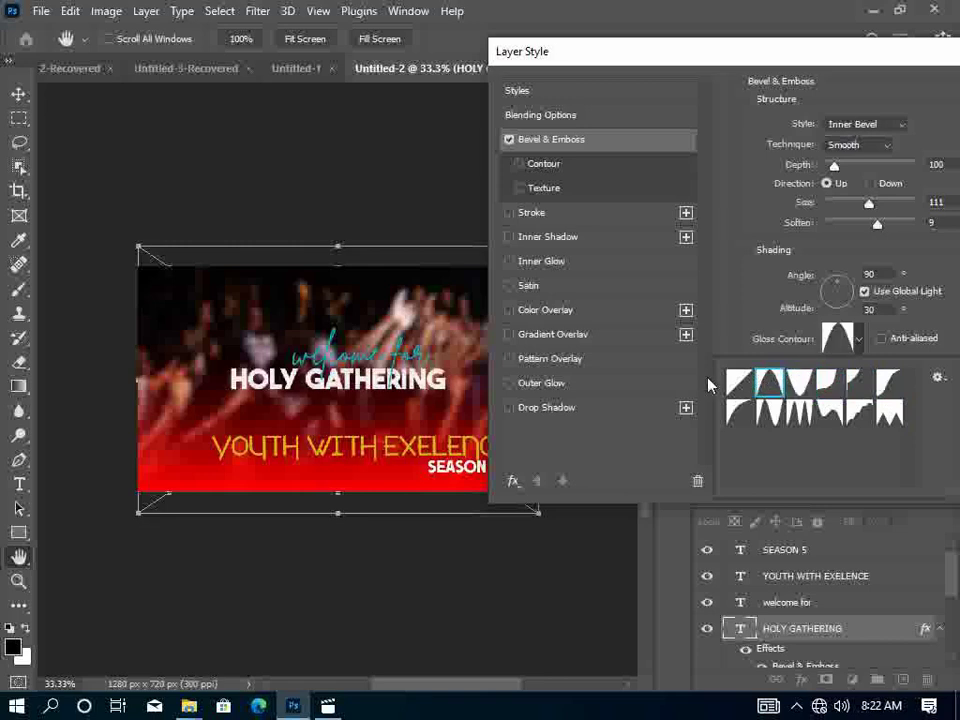
left_click(739, 381)
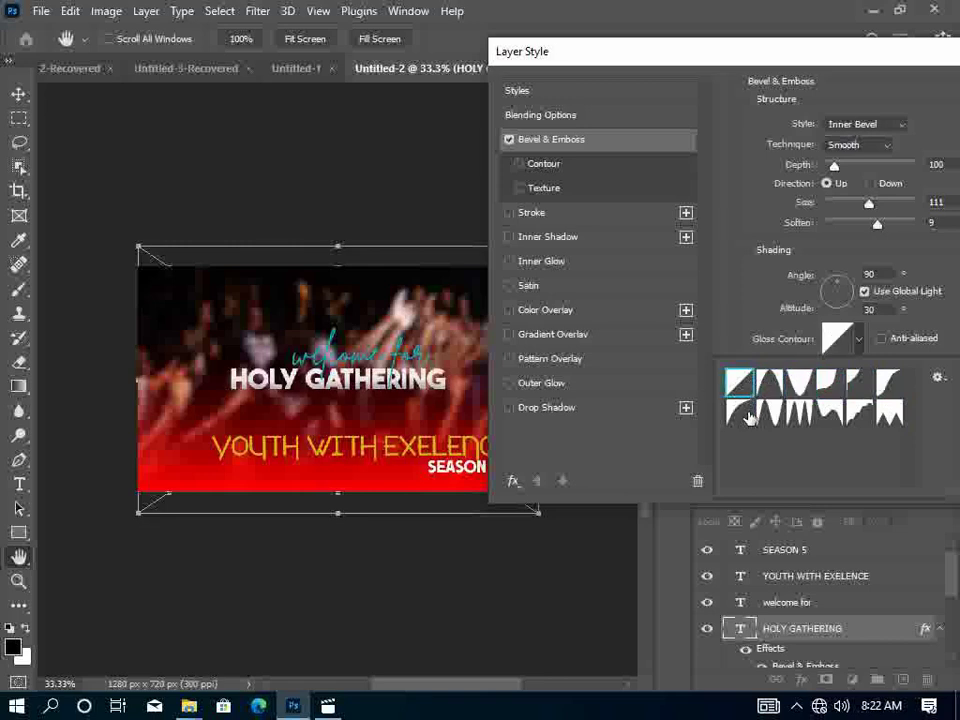
left_click(740, 410)
left_click(770, 410)
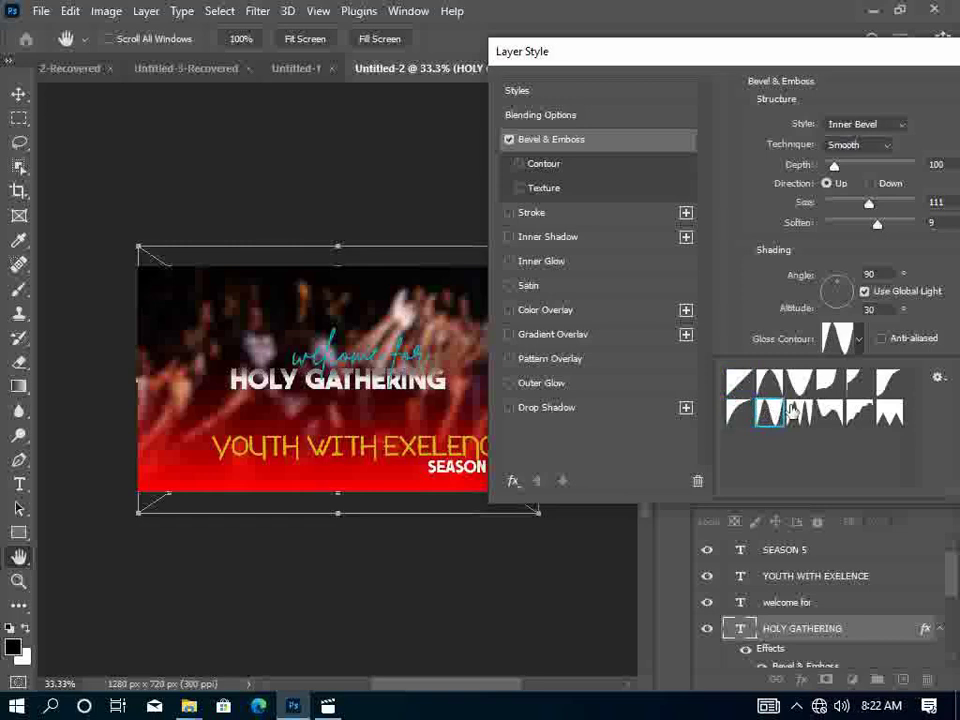
left_click(799, 411)
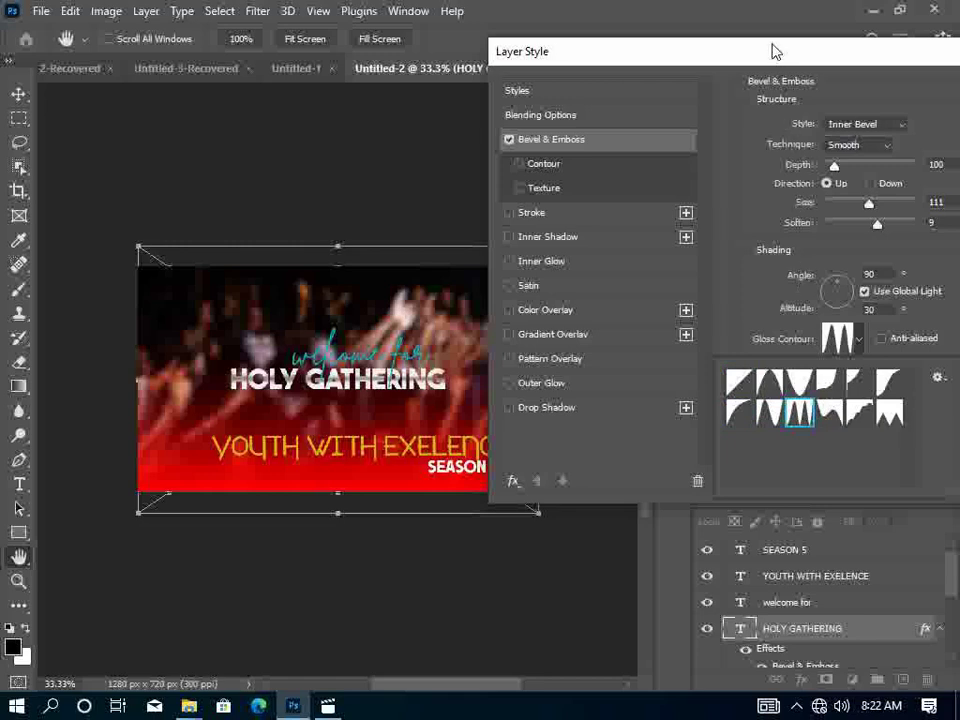
Set highlight opacity to 97%, shadow opacity to 81% and bevel size to 95 px.
left_click_drag(778, 51, 730, 78)
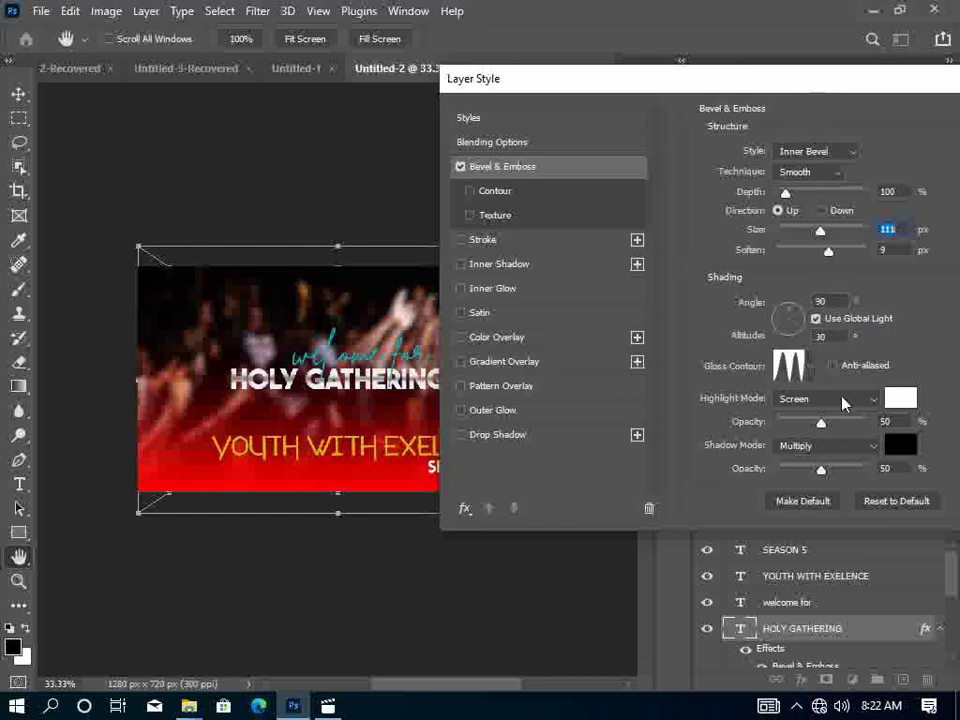
left_click_drag(822, 424, 866, 424)
left_click_drag(823, 477, 843, 474)
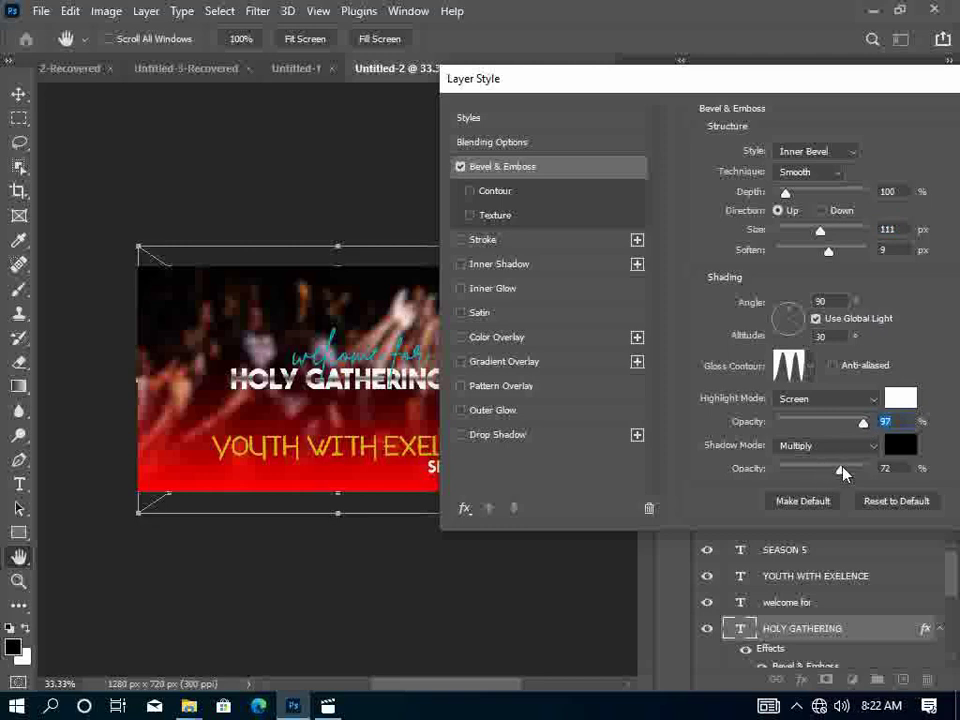
left_click_drag(843, 474, 851, 472)
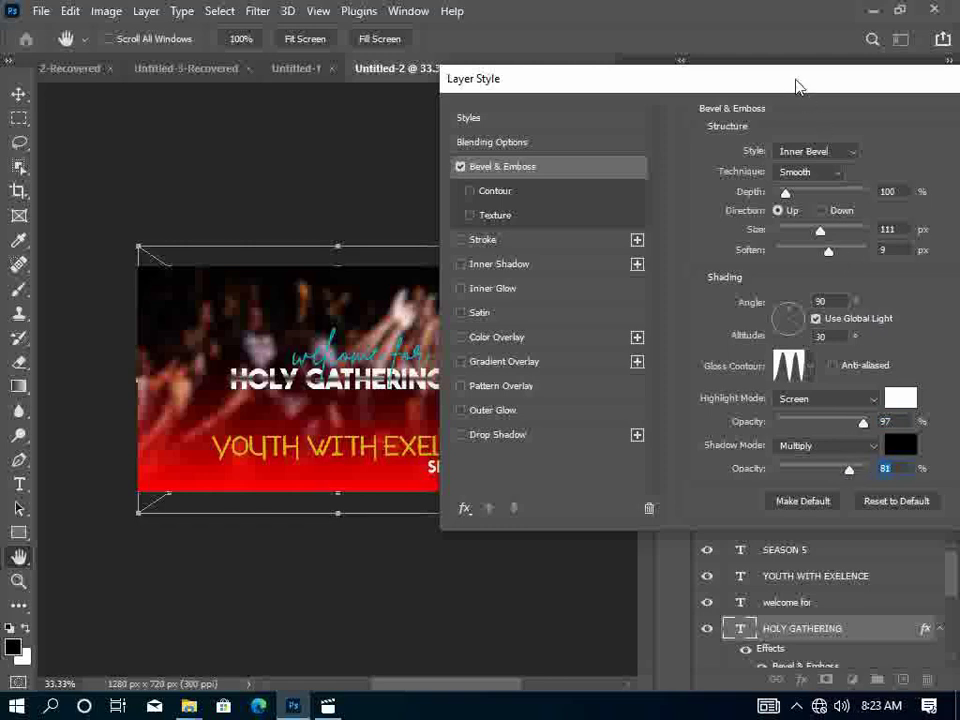
mouse_move(797, 84)
left_mouse_down()
mouse_move(688, 163)
mouse_move(650, 205)
left_mouse_up()
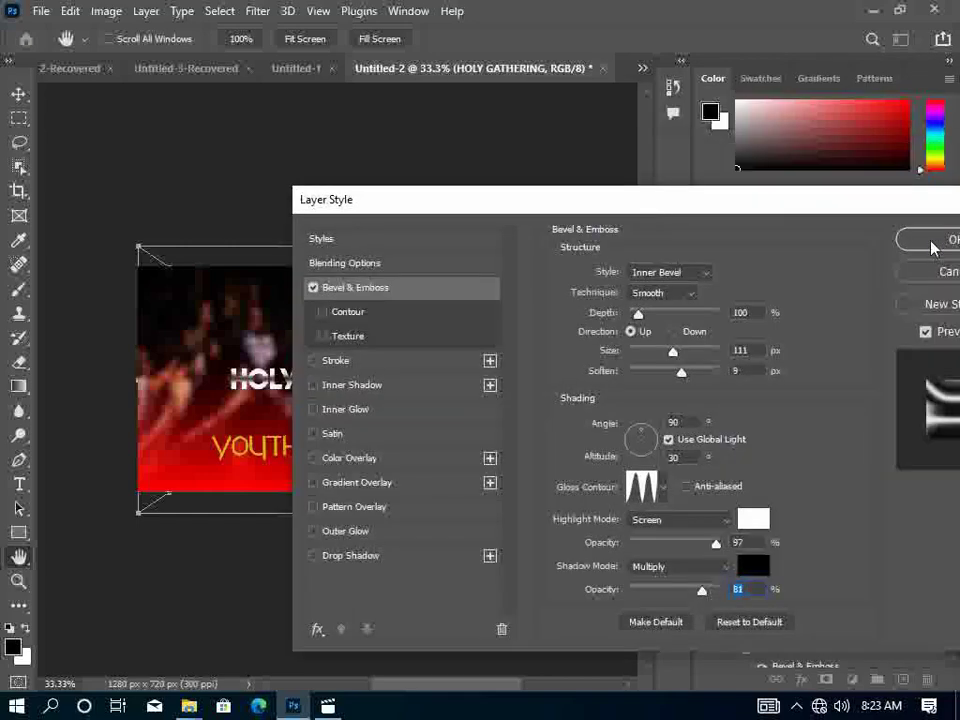
left_click_drag(667, 203, 836, 185)
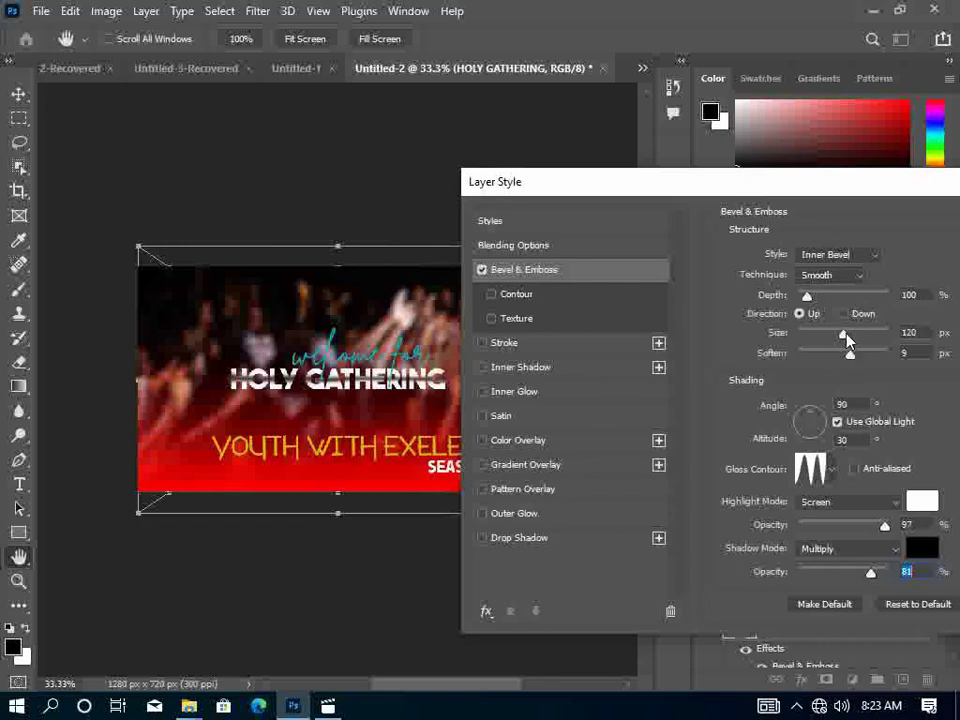
mouse_move(845, 337)
left_mouse_down()
mouse_move(866, 337)
mouse_move(829, 337)
left_mouse_up()
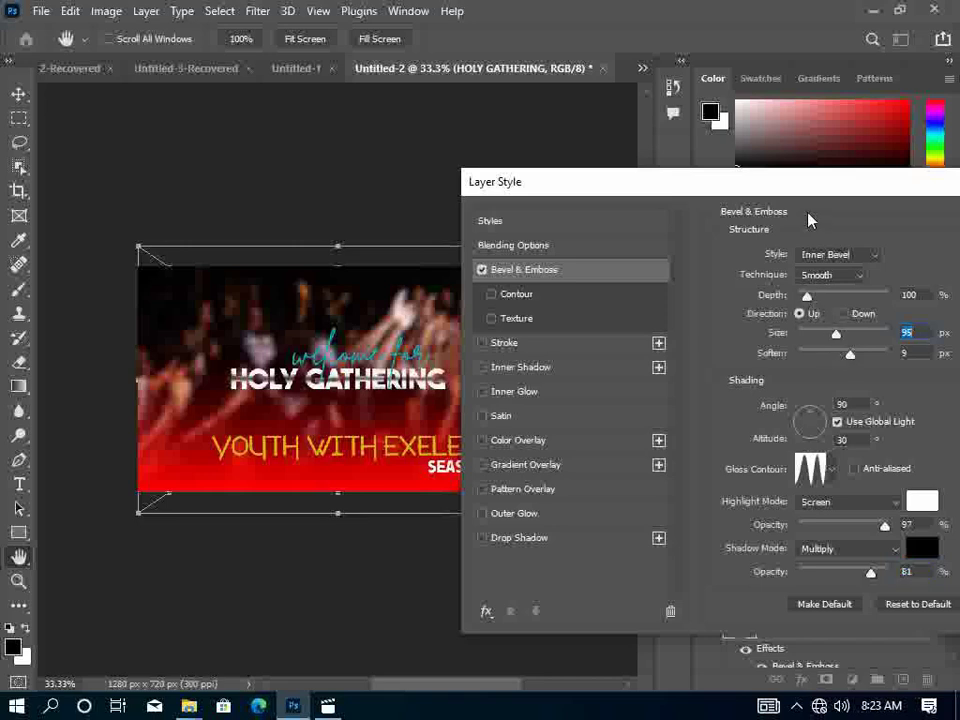
Compare Outer Bevel, Pillow Emboss and Stroke Emboss, then apply Inner Bevel to HOLY GATHERING.
left_click(867, 255)
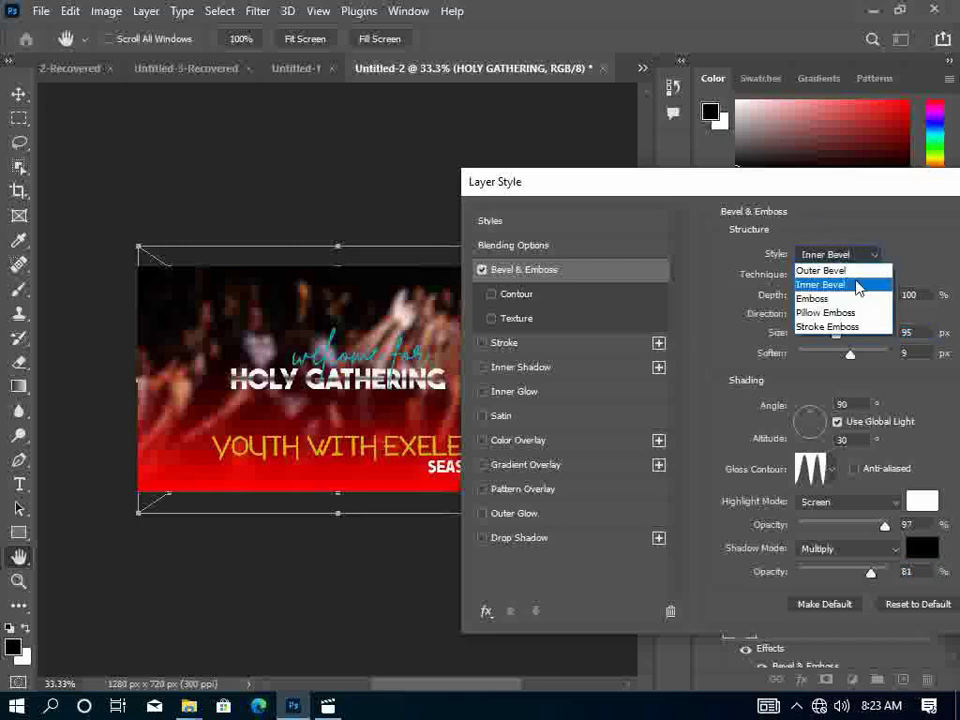
left_click(833, 271)
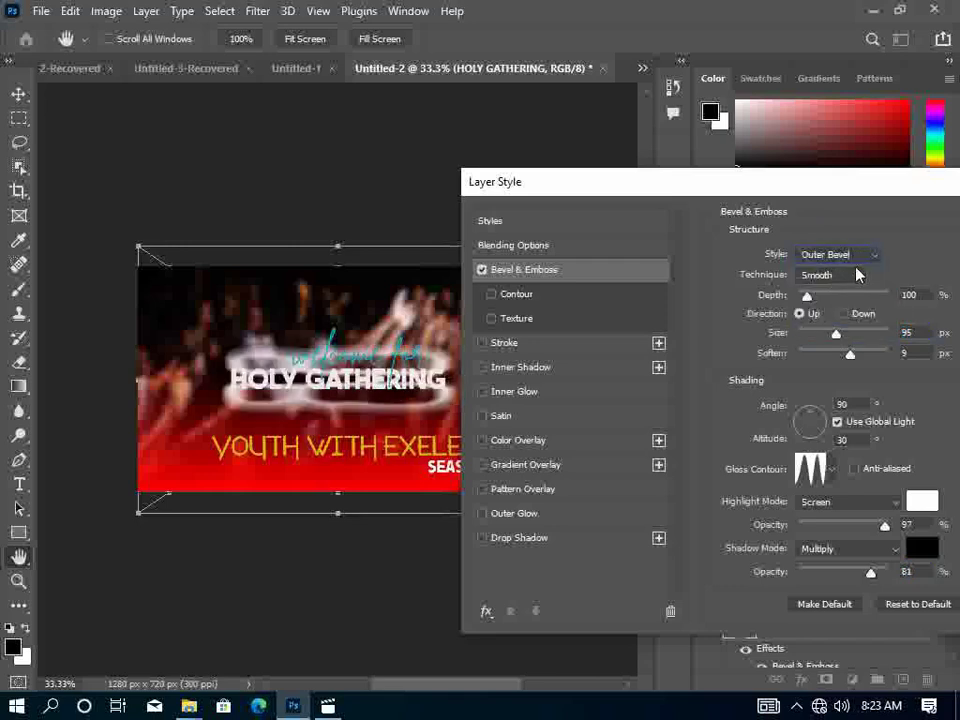
left_click(862, 260)
left_click(835, 312)
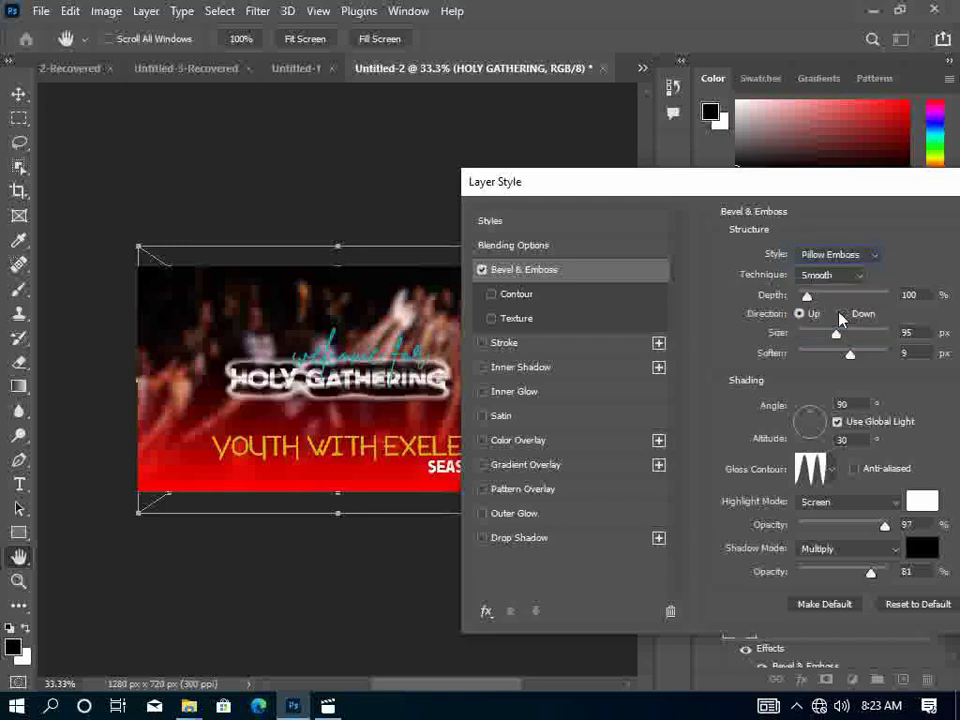
left_click(866, 254)
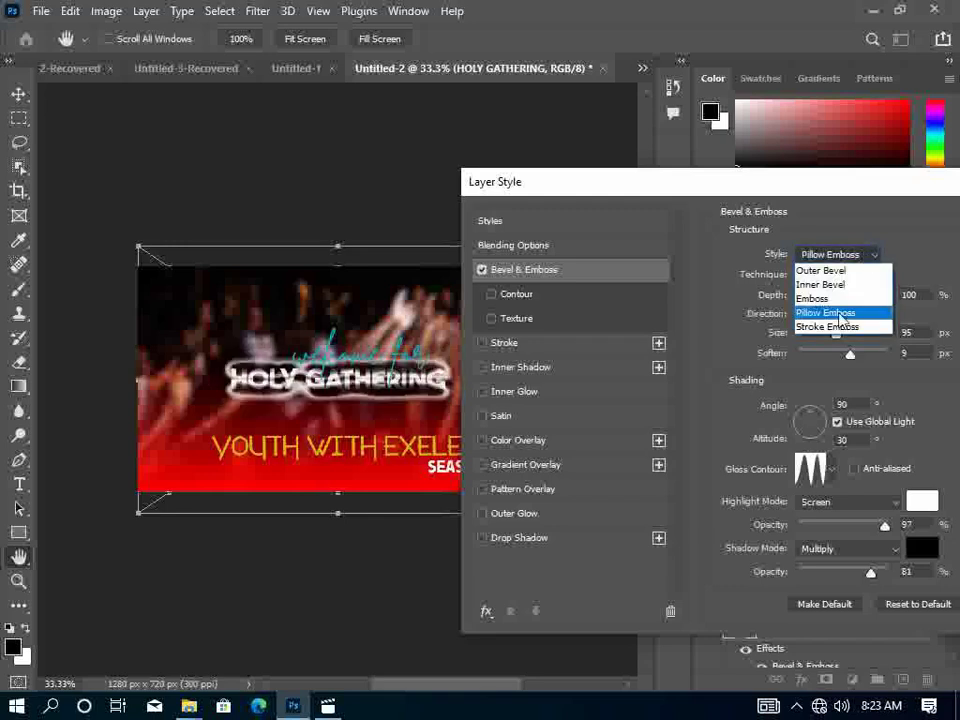
left_click(835, 328)
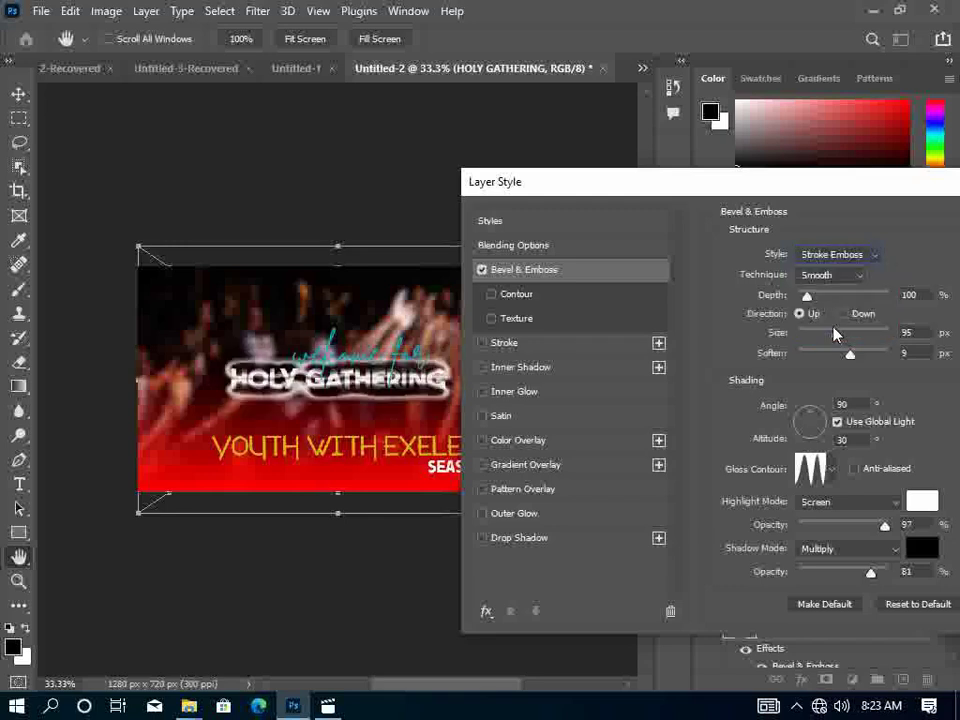
left_click(864, 254)
left_click(805, 284)
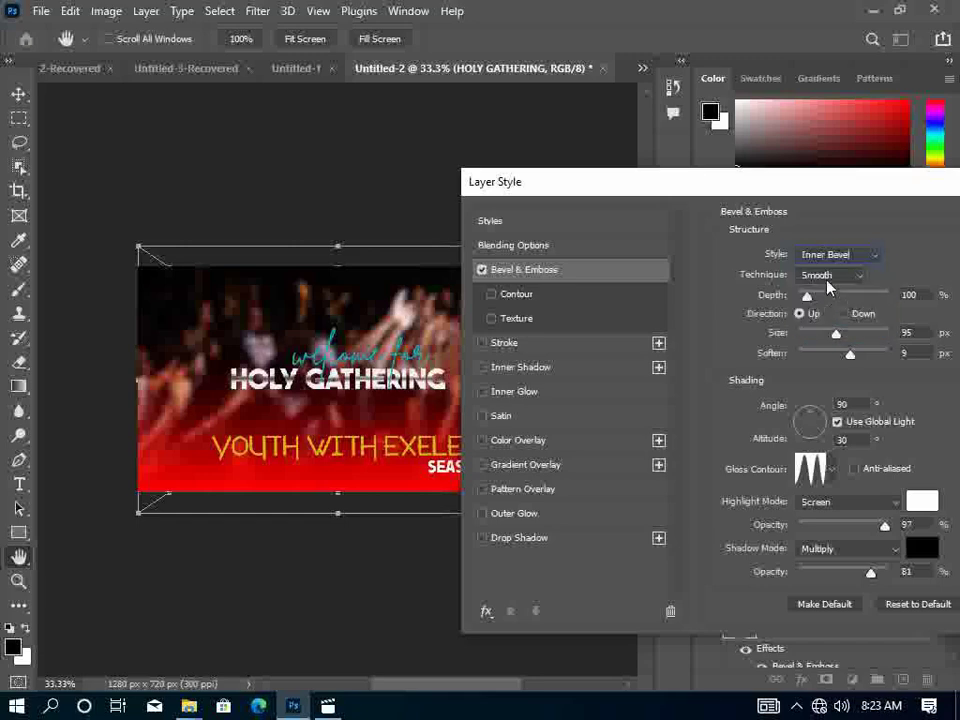
left_click_drag(808, 193, 600, 264)
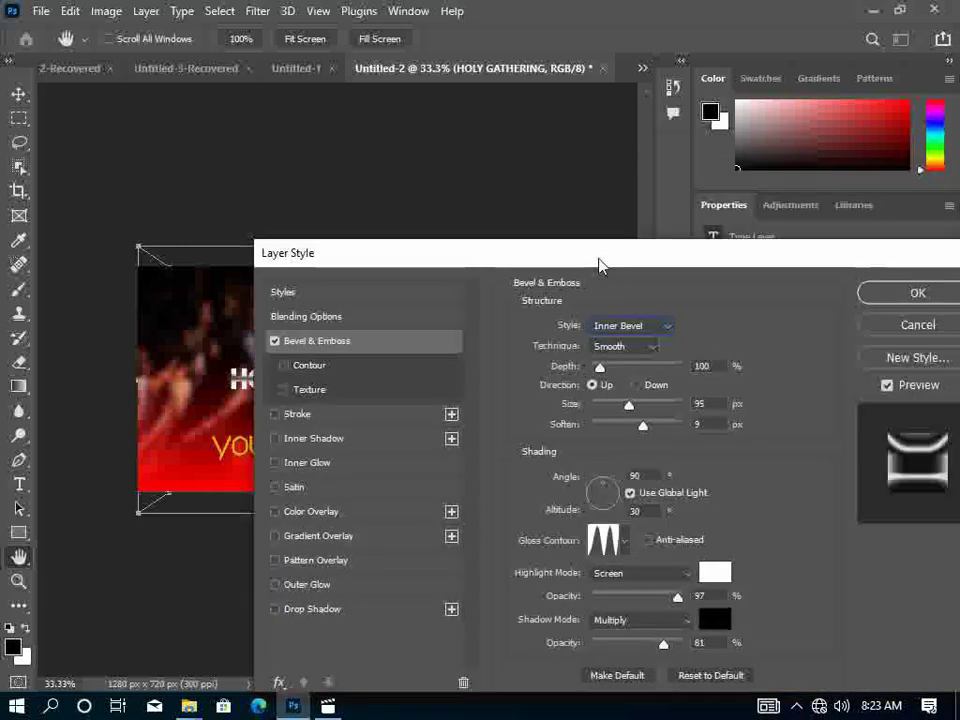
left_click(914, 293)
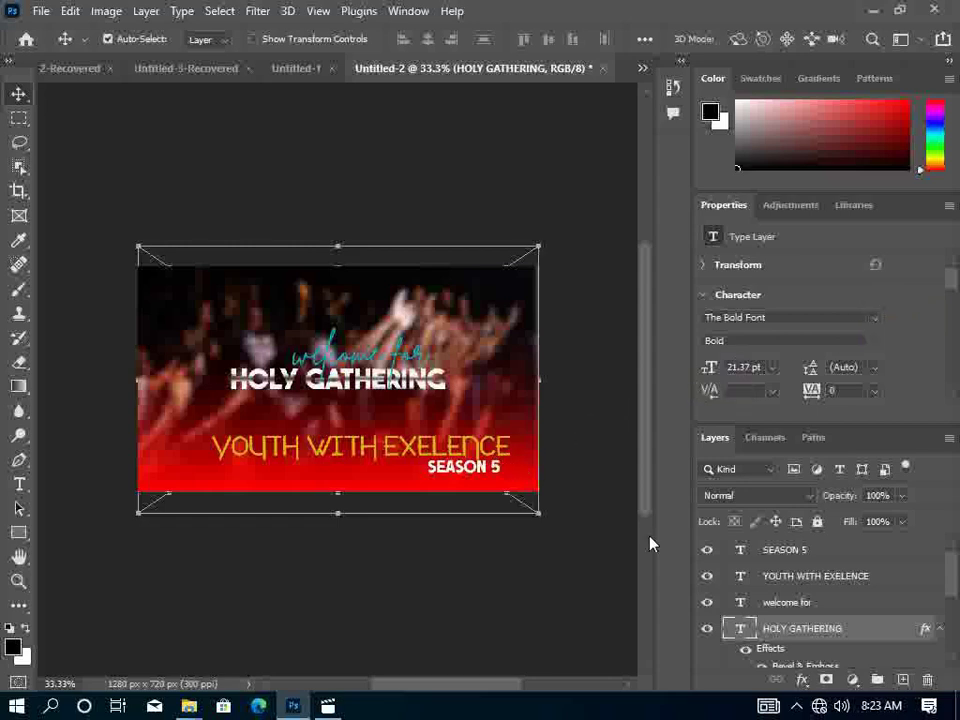
Open Save a Copy and name the file 'SIMPLE CHURCH POSTER DESIGN IN ADOBE PS'.
key("ctrl")
key("ctrl+alt+s")
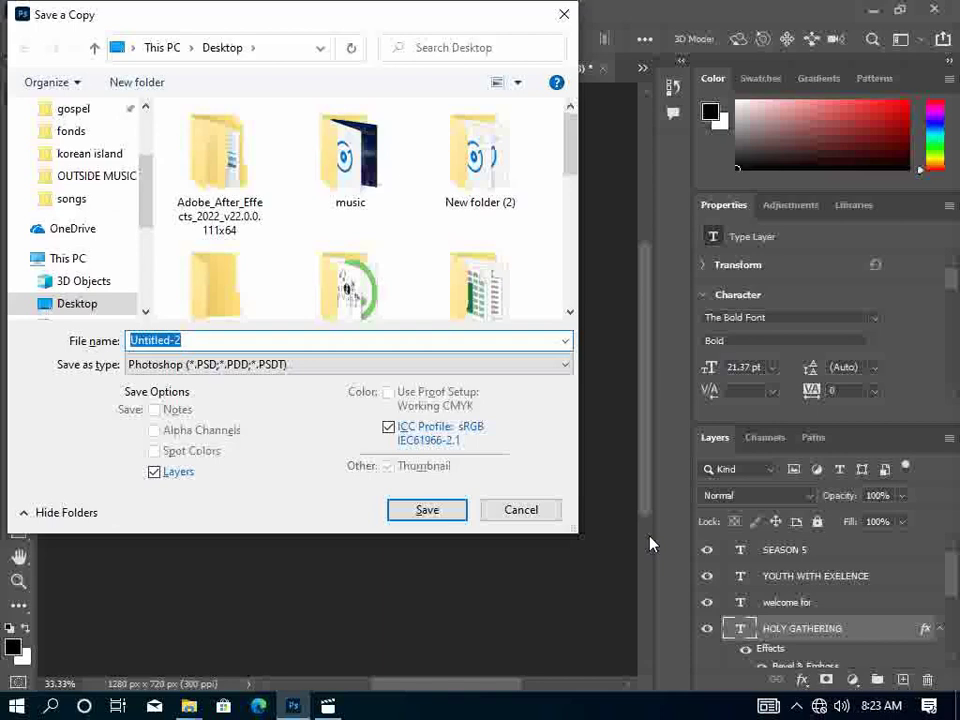
type("SIM")
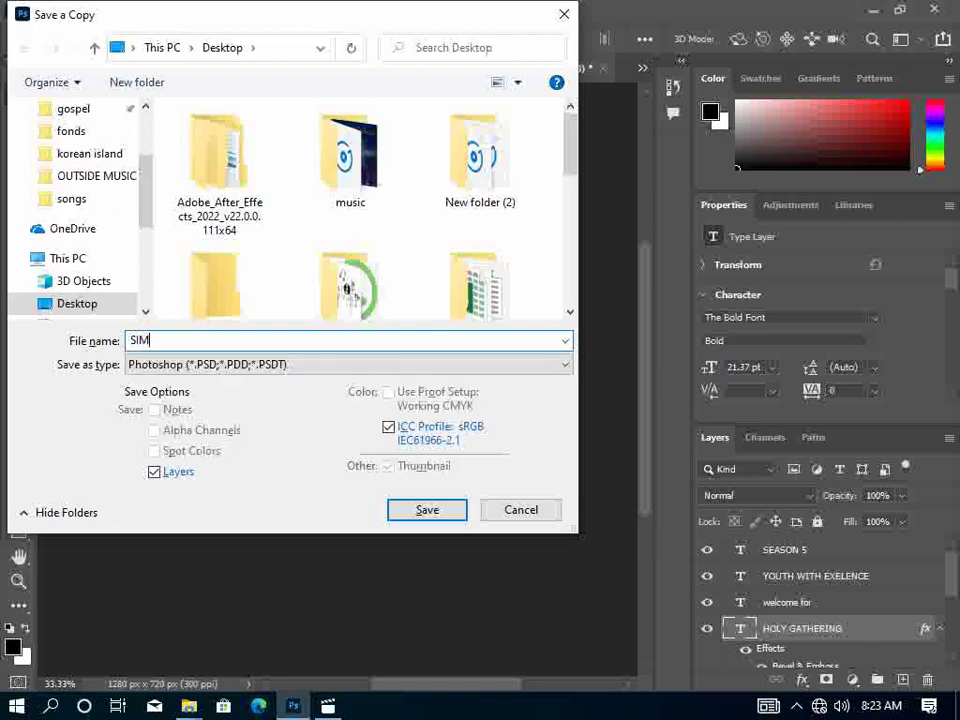
type("PLE")
type(" P")
type("O")
key("BackSpace")
key("BackSpace")
type("C")
type("HURCH ")
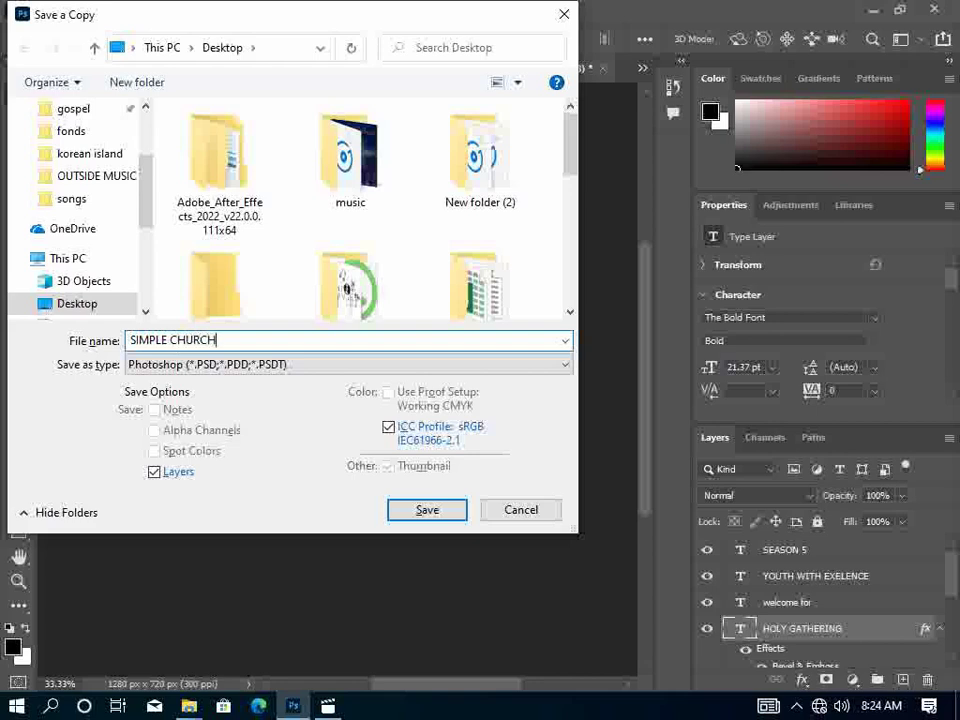
type("POST")
type("ER")
type(" DESI")
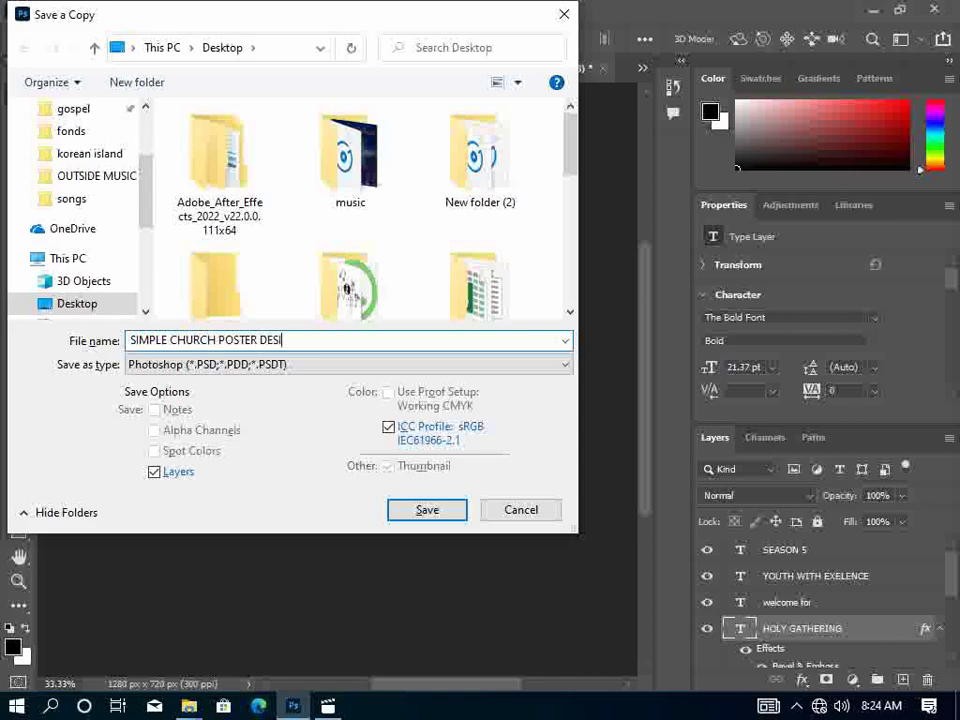
type("GN ")
type("IN")
type(" ADO")
type("BE ")
type("PL;S")
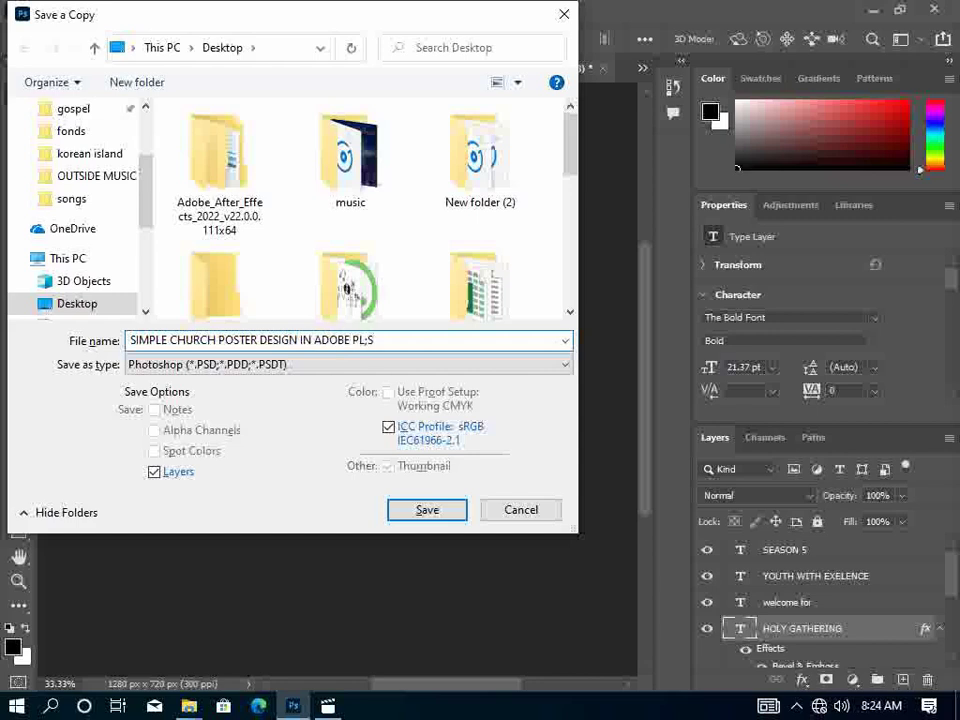
key("BackSpace")
key("BackSpace")
key("BackSpace")
type("S")
Choose JPEG as the format, save, and accept quality 8 (High) in JPEG Options.
left_click(565, 365)
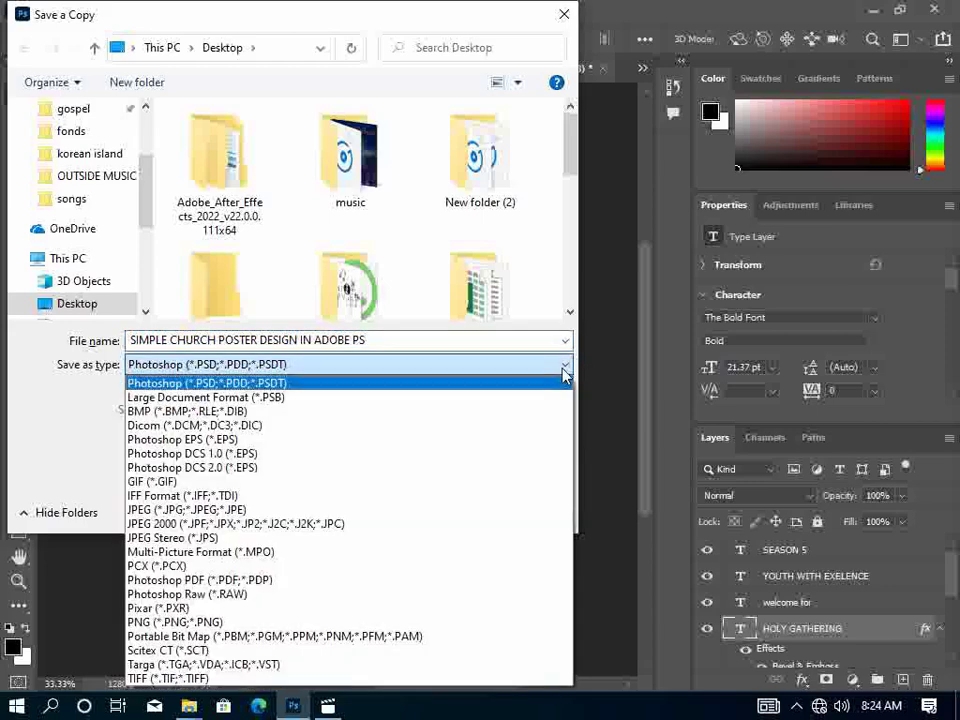
left_click(151, 513)
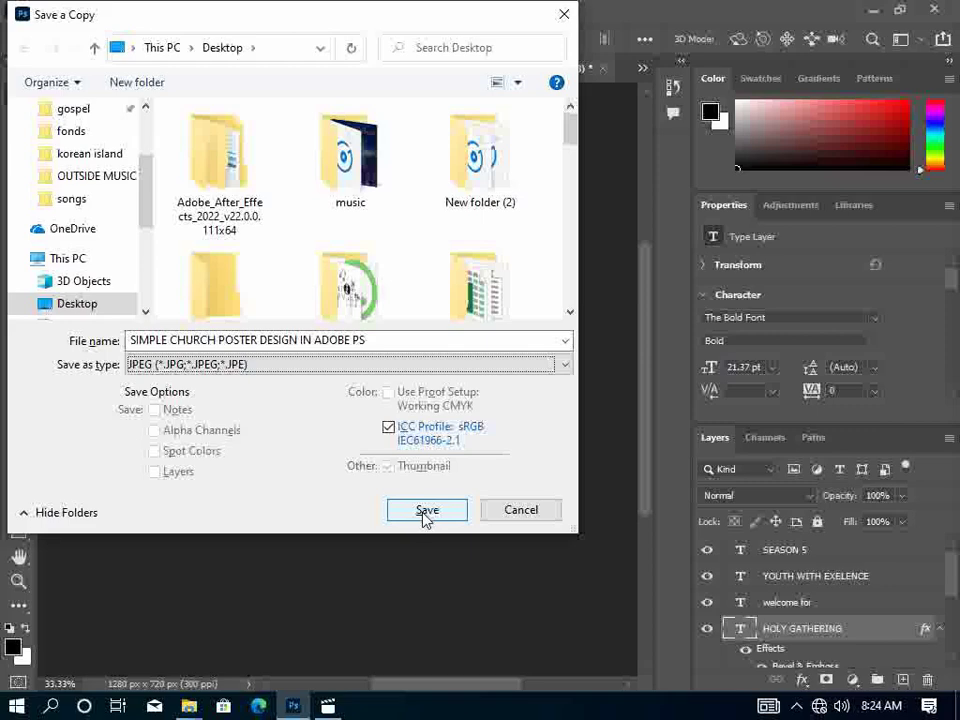
left_click(427, 511)
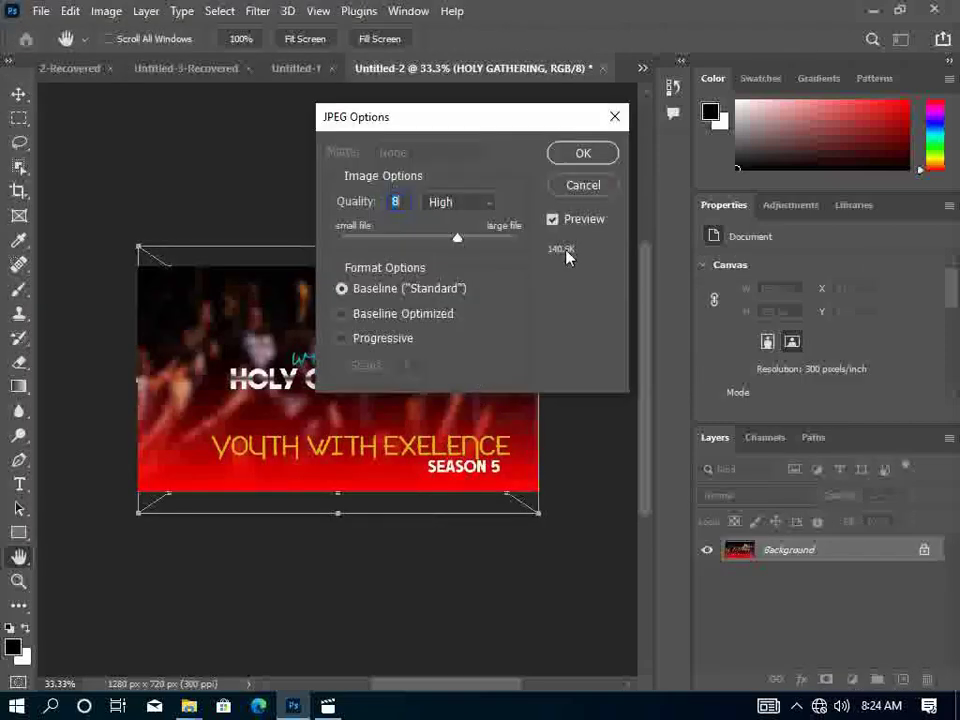
left_click(583, 153)
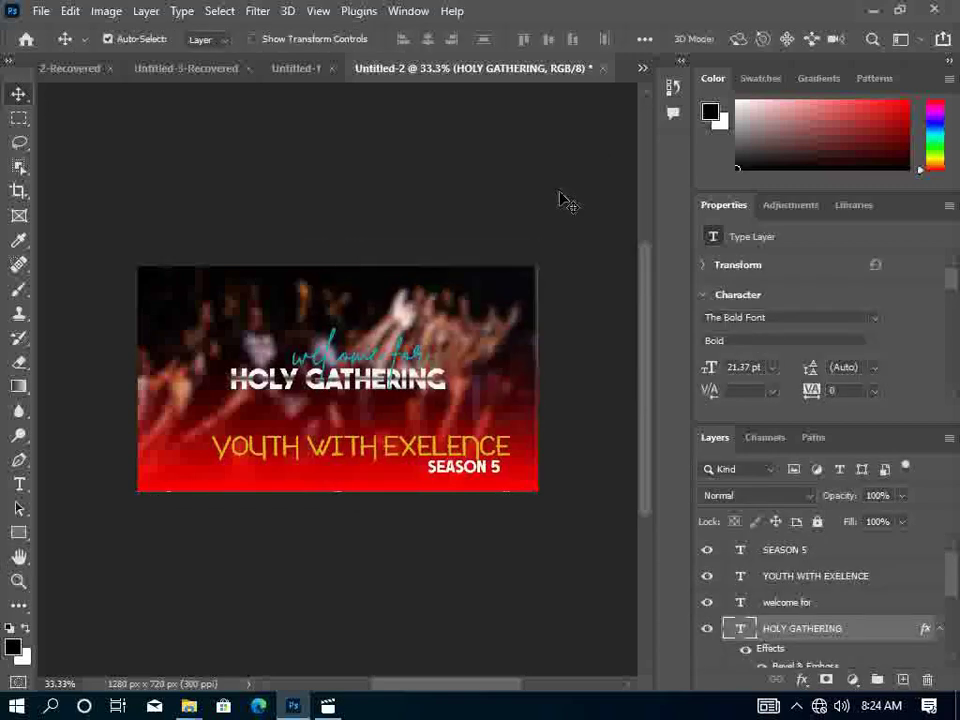